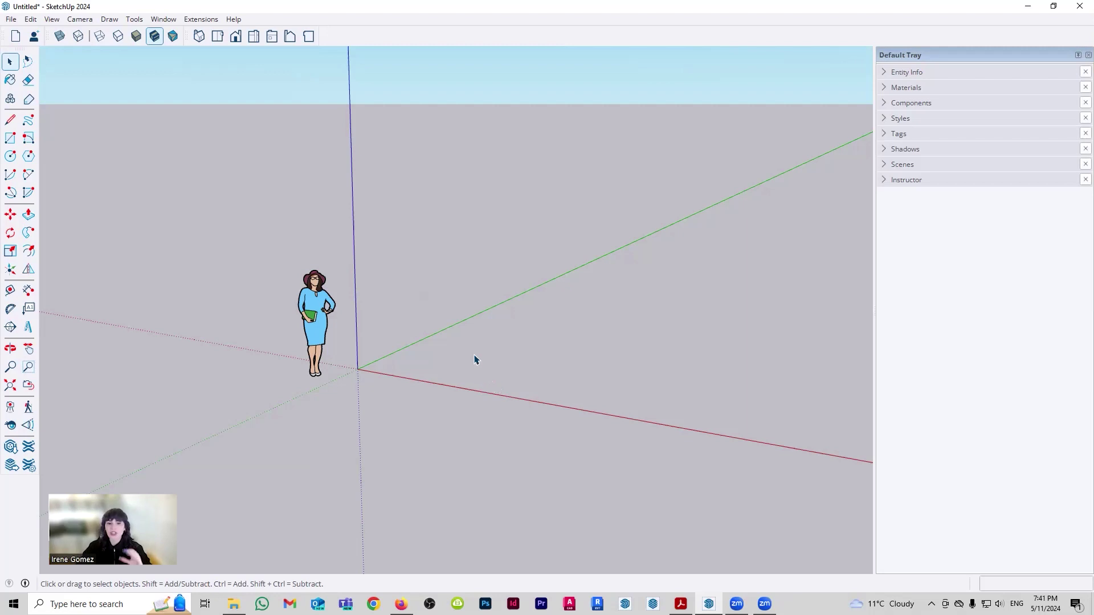
- Hide the drawing axes and show them again
{"action": "left_click", "coordinate": [51, 19]}
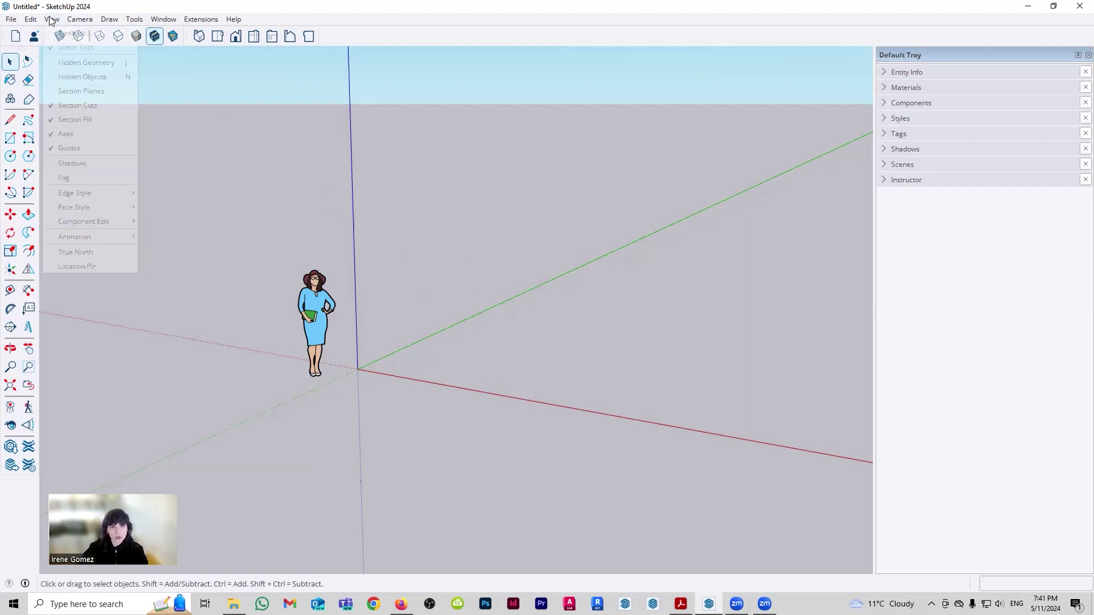
{"action": "left_click", "coordinate": [68, 134]}
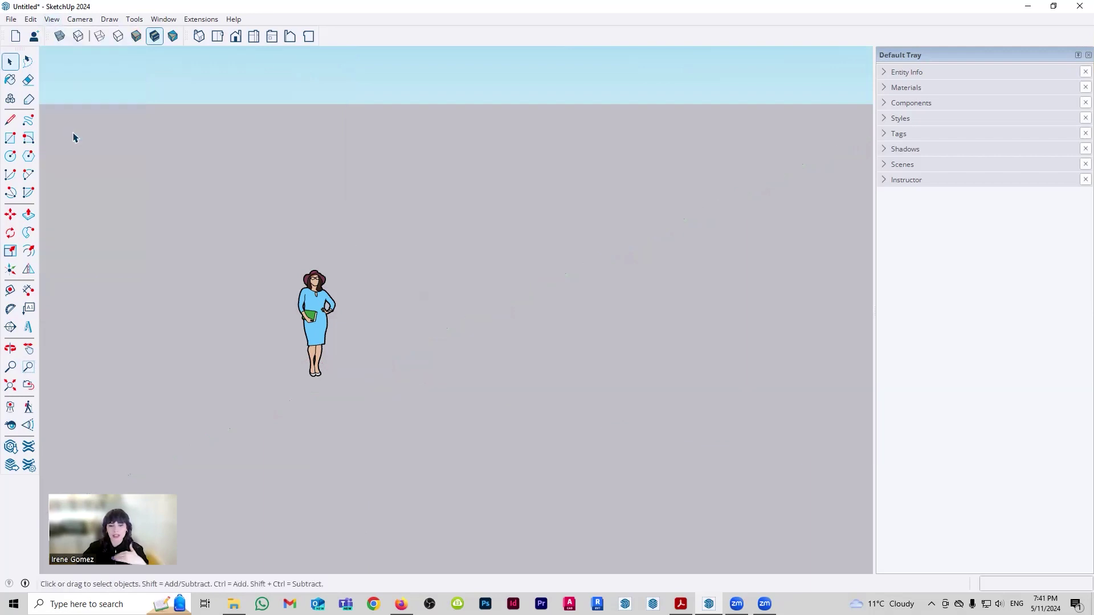
{"action": "left_click", "coordinate": [52, 20]}
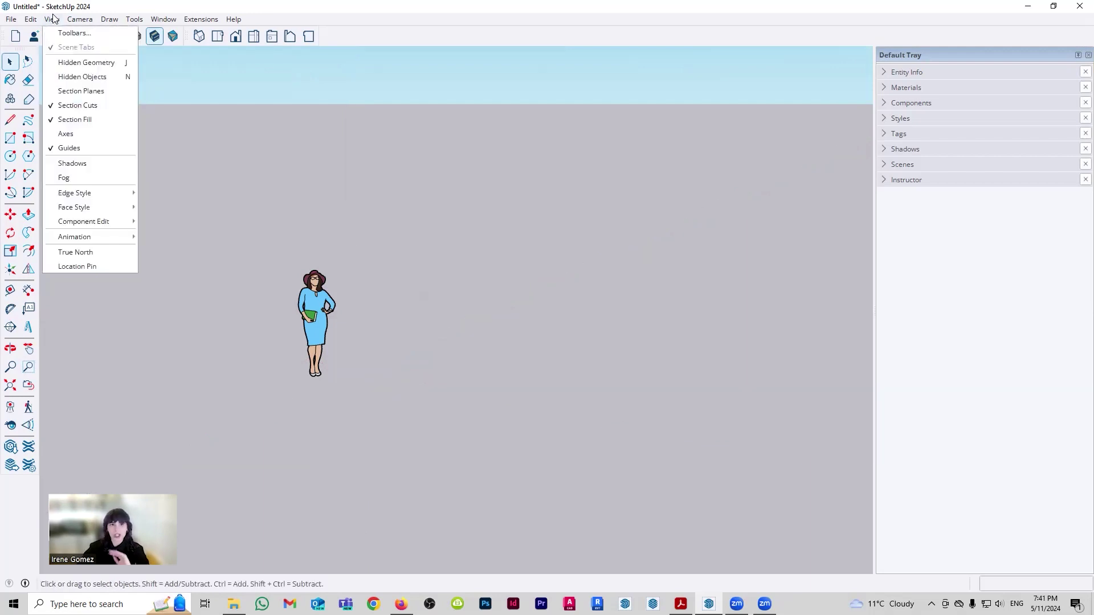
{"action": "left_click", "coordinate": [77, 134]}
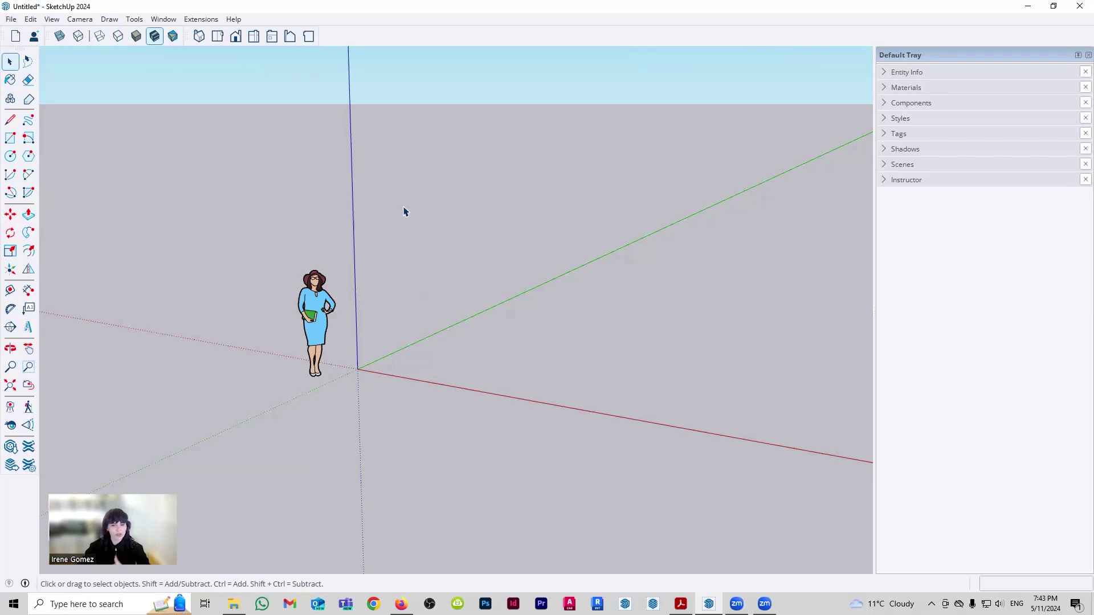
{"action": "left_click", "coordinate": [86, 21]}
{"action": "mouse_move", "coordinate": [102, 63]}
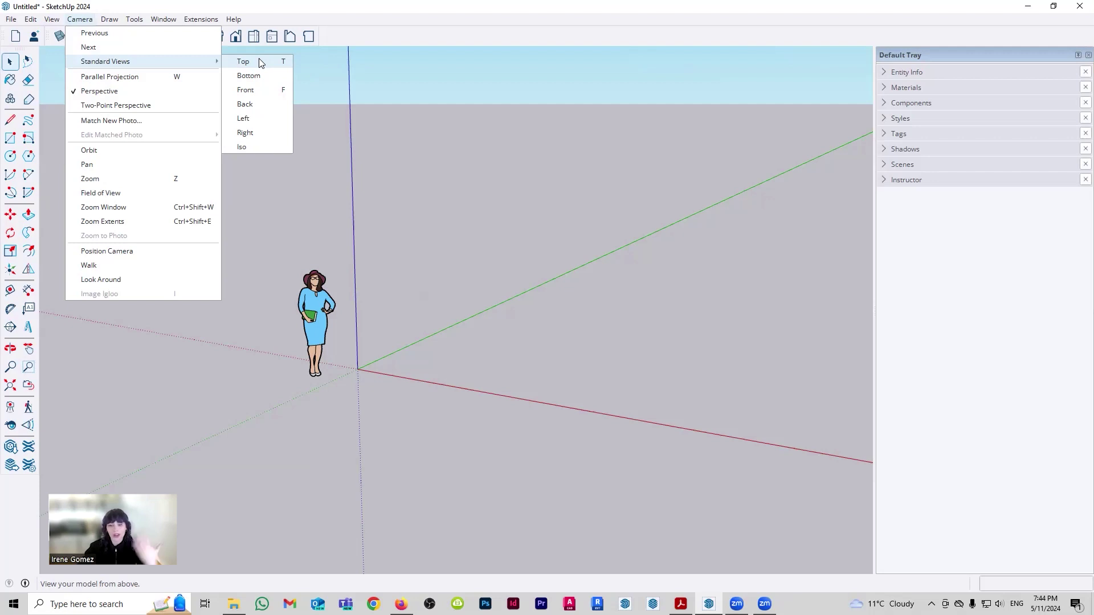
{"action": "left_click", "coordinate": [781, 444]}
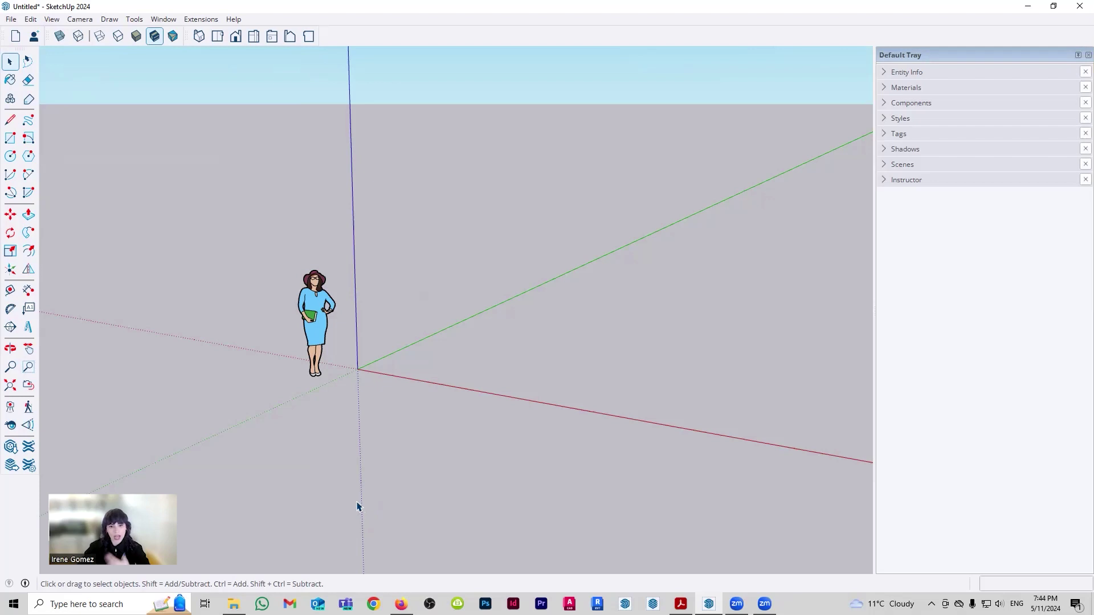
- Draw a rectangle on the ground beside the axes origin and extrude it upward into a box with Push/Pull
{"action": "key", "text": "l"}
{"action": "key", "text": "r"}
{"action": "left_click", "coordinate": [392, 366]}
{"action": "left_click", "coordinate": [645, 340]}
{"action": "key", "text": "p"}
{"action": "left_click", "coordinate": [558, 371]}
{"action": "left_click", "coordinate": [553, 249]}
{"action": "key", "text": "space"}
- Draw a centre line across the box's upper face between edge midpoints and move it upward to form a gable roof
{"action": "key", "text": "l"}
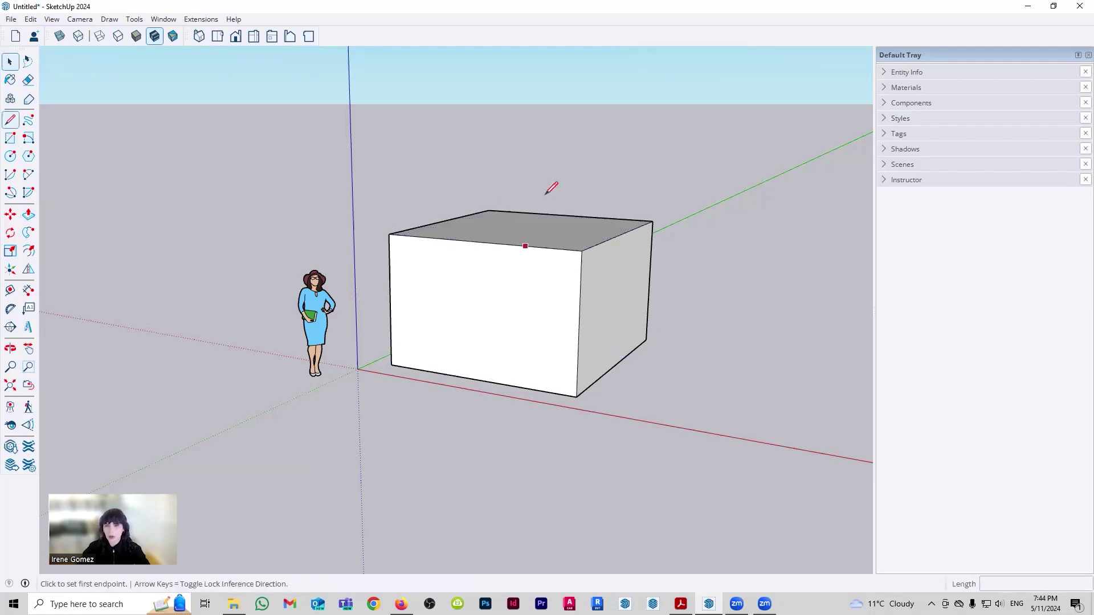
{"action": "middle_click_drag", "start_coordinate": [551, 188], "coordinate": [493, 261]}
{"action": "left_click", "coordinate": [473, 275]}
{"action": "left_click", "coordinate": [580, 194]}
{"action": "key", "text": "space"}
{"action": "left_click", "coordinate": [542, 224]}
{"action": "key", "text": "m"}
{"action": "left_click", "coordinate": [474, 275]}
{"action": "left_click", "coordinate": [681, 195]}
{"action": "key", "text": "space"}
- Examine the house in the standard front, right and top views and return to an angled view
{"action": "middle_click_drag", "start_coordinate": [542, 387], "coordinate": [381, 349]}
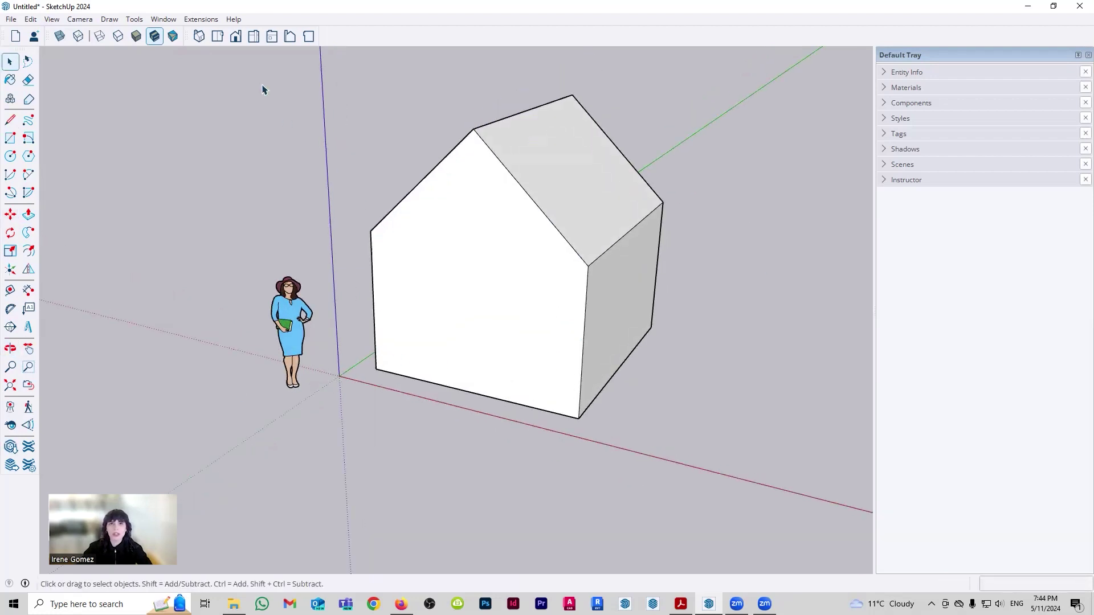
{"action": "left_click", "coordinate": [236, 37]}
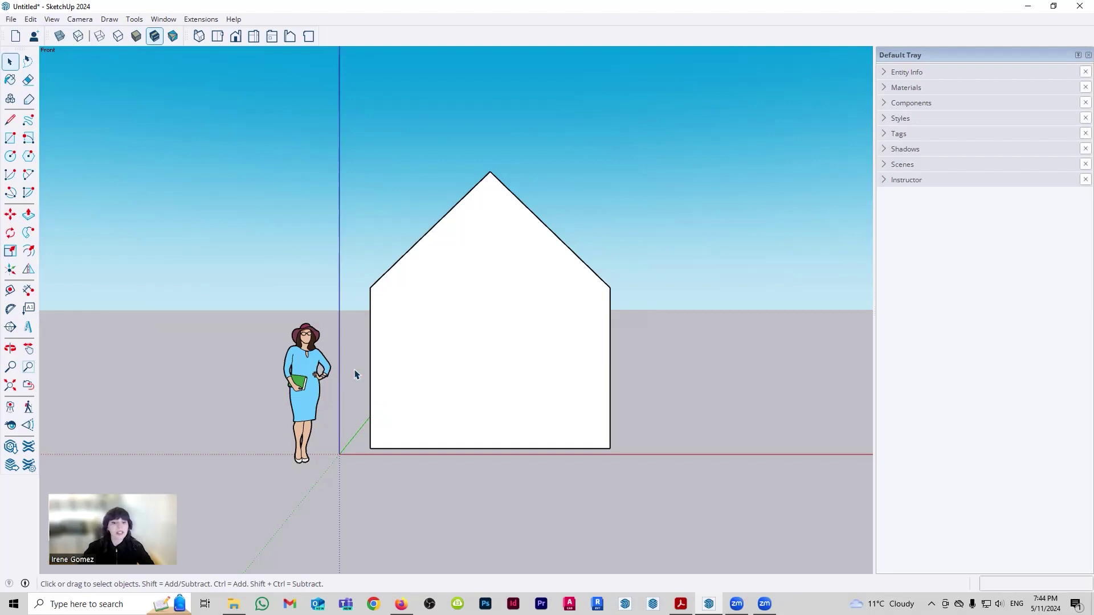
{"action": "left_click", "coordinate": [256, 39]}
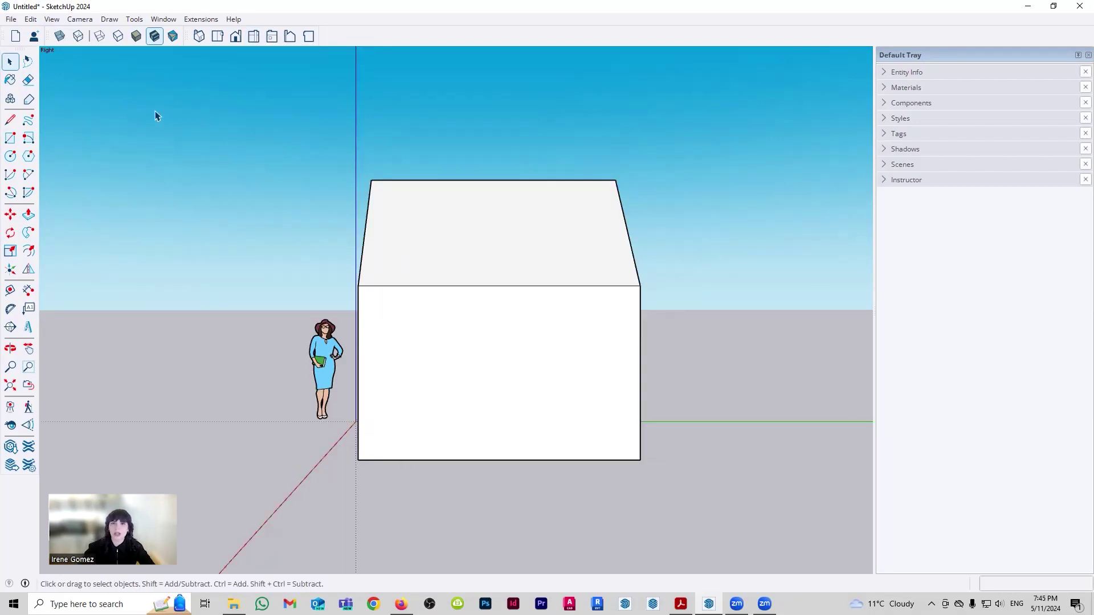
{"action": "left_click", "coordinate": [216, 37]}
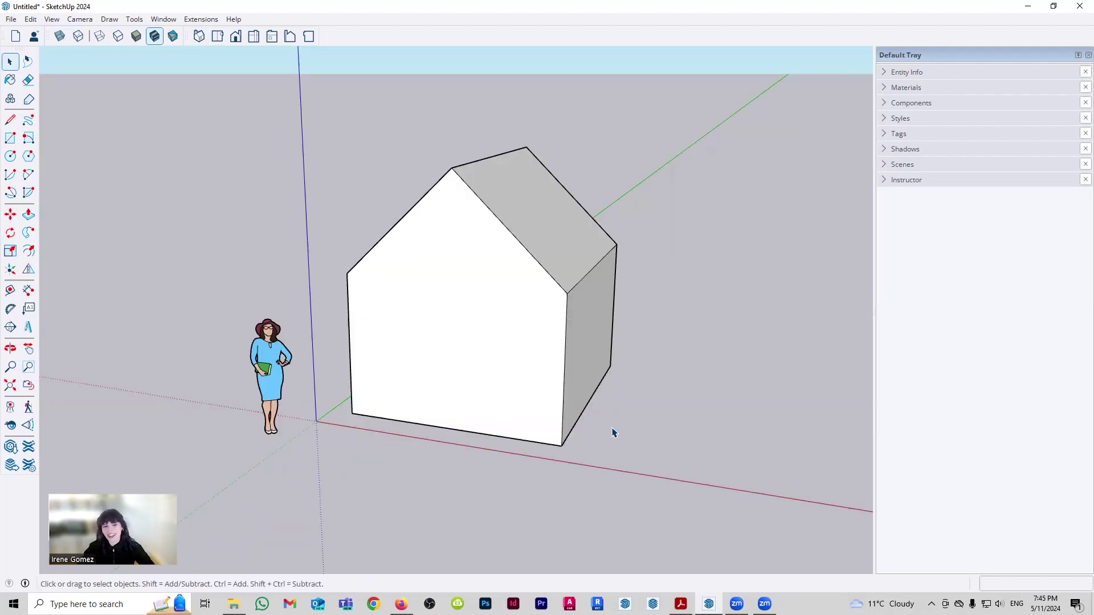
{"action": "middle_click_drag", "start_coordinate": [592, 373], "coordinate": [584, 398]}
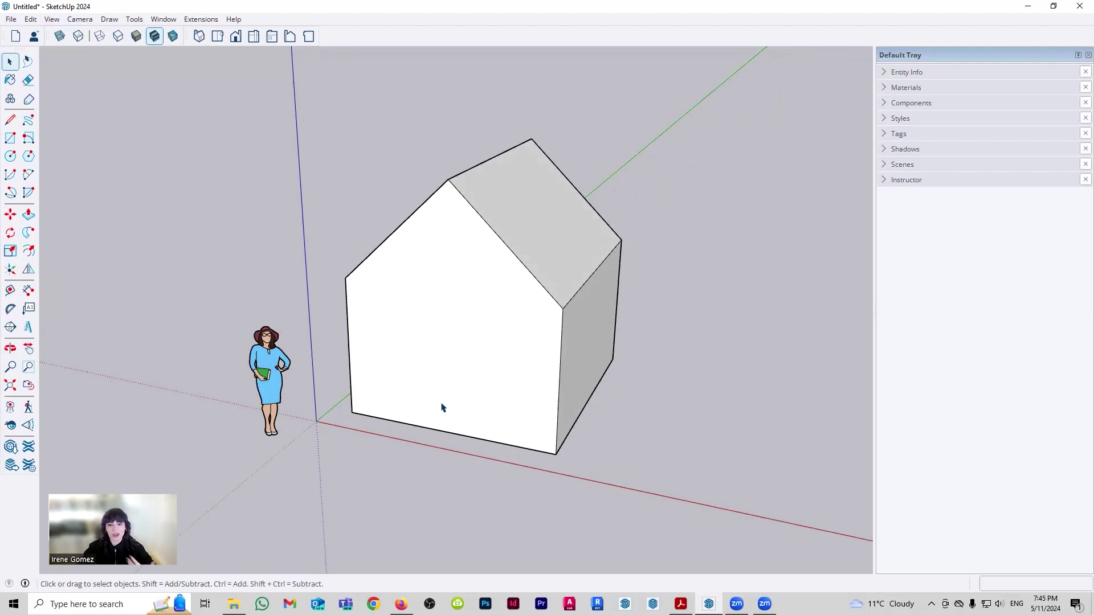
{"action": "scroll", "coordinate": [431, 392], "scroll_direction": "down", "scroll_amount": 1}
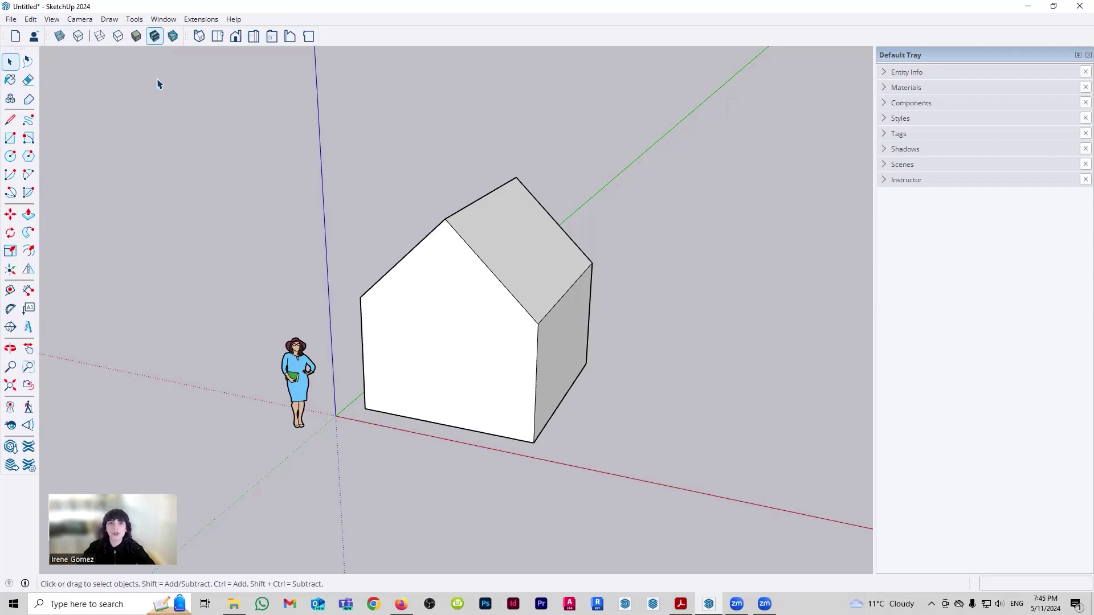
{"action": "left_click", "coordinate": [51, 19]}
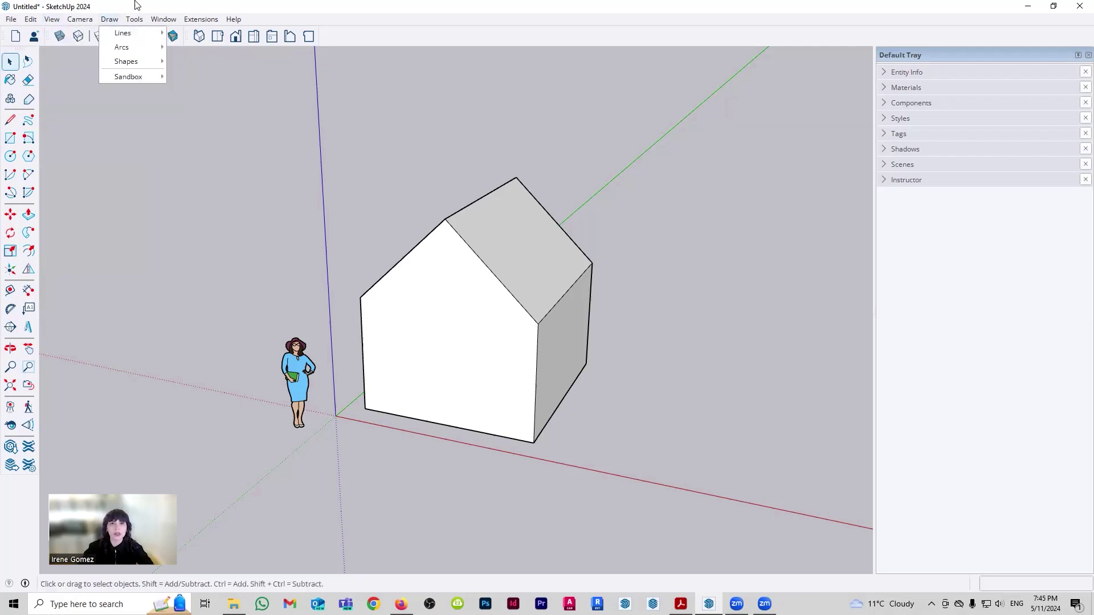
{"action": "mouse_move", "coordinate": [162, 21]}
{"action": "mouse_move", "coordinate": [254, 37]}
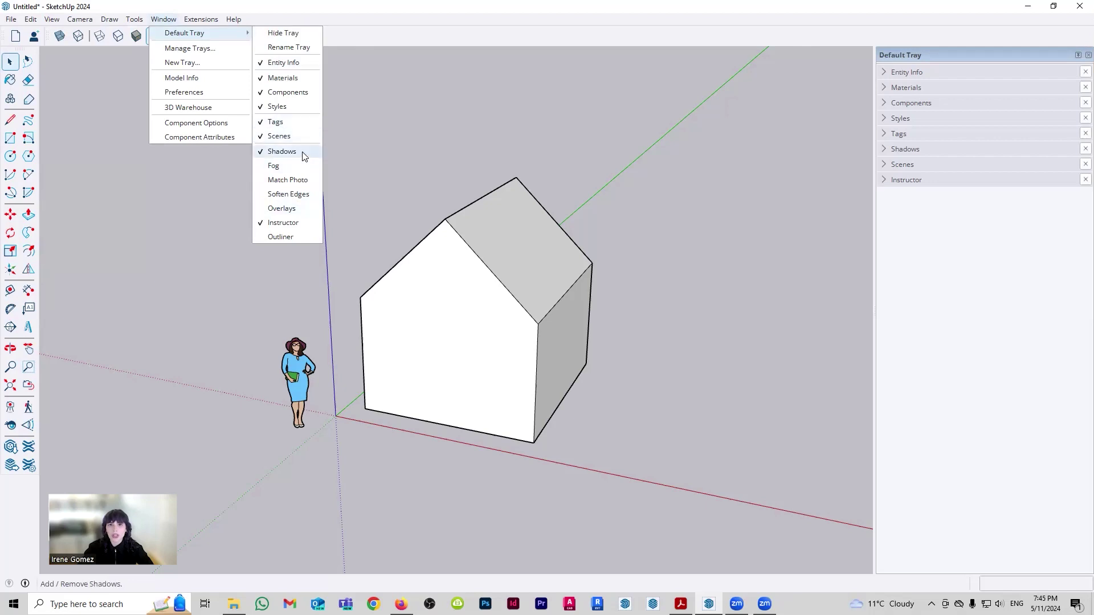
{"action": "left_click", "coordinate": [992, 233]}
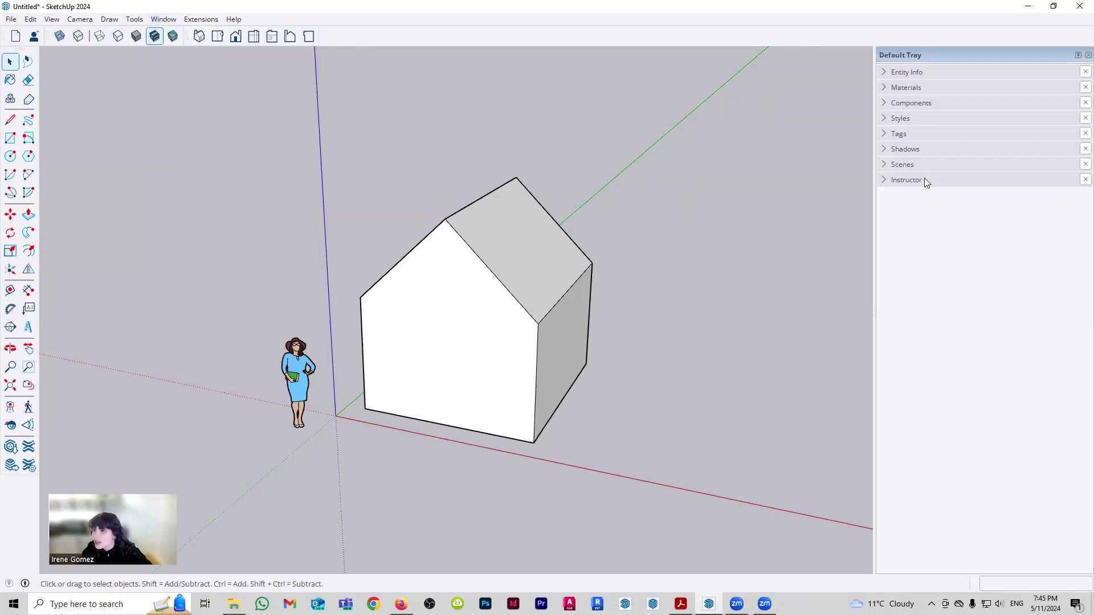
- Turn on the model's shadows and, in top view, set their time to 09:16 am and date to 08/27
{"action": "left_click", "coordinate": [911, 149]}
{"action": "left_click", "coordinate": [889, 169]}
{"action": "middle_click_drag", "start_coordinate": [590, 344], "coordinate": [549, 377]}
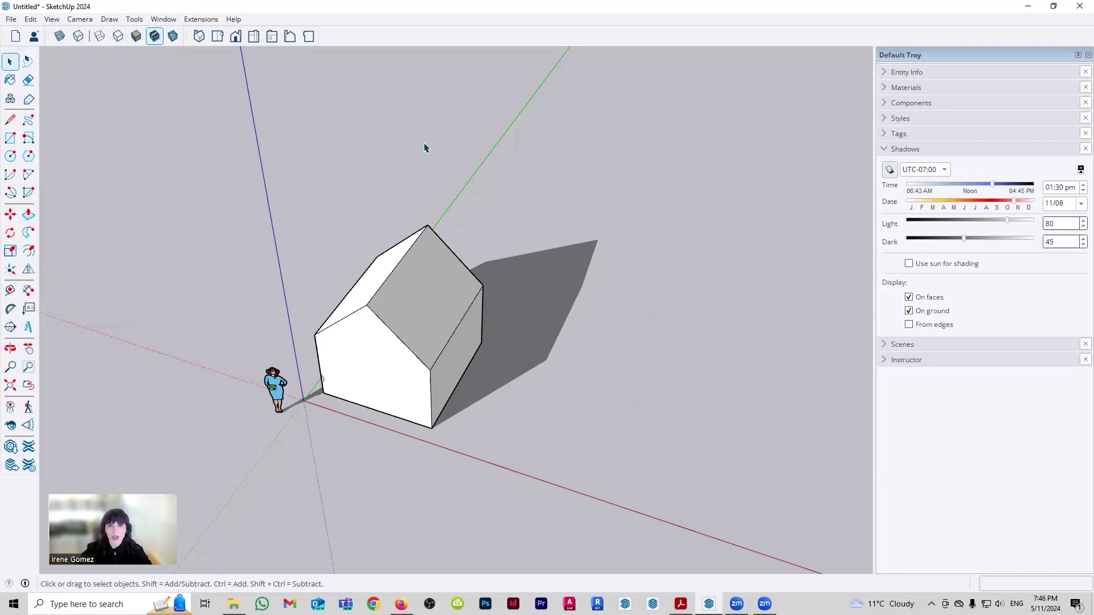
{"action": "left_click", "coordinate": [217, 35]}
{"action": "middle_click_drag", "start_coordinate": [650, 322], "coordinate": [498, 406], "text": "shift"}
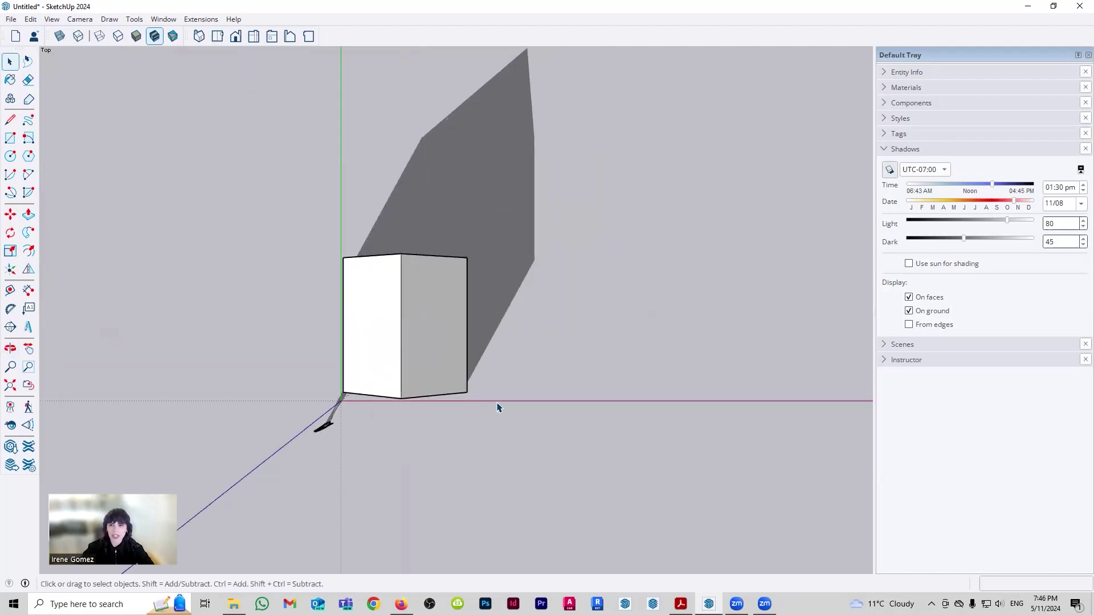
{"action": "scroll", "coordinate": [502, 415], "scroll_direction": "down", "scroll_amount": 2}
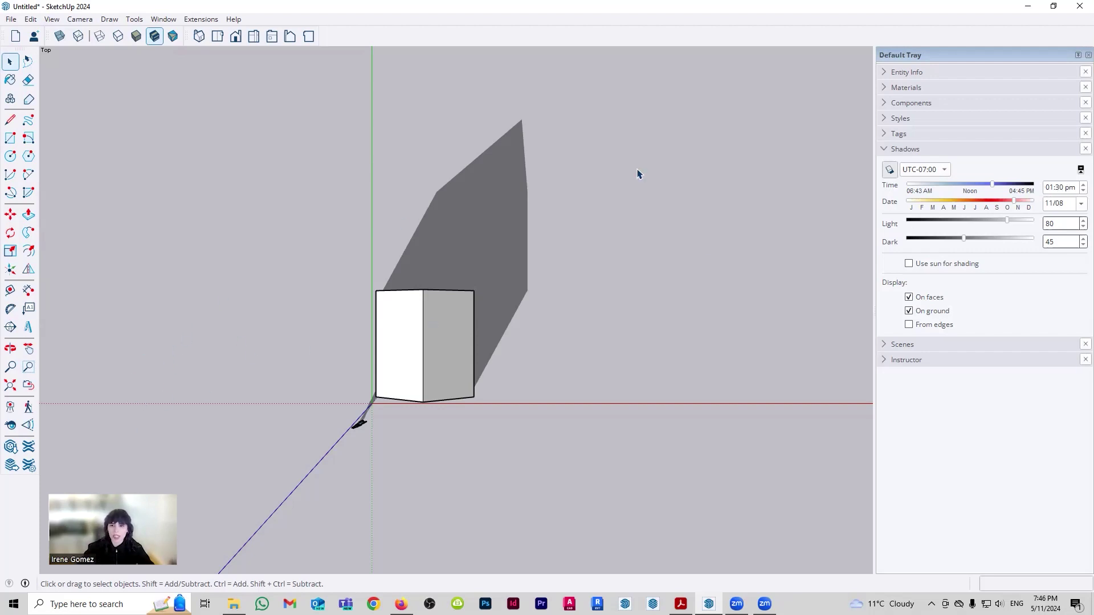
{"action": "left_click_drag", "start_coordinate": [992, 184], "coordinate": [939, 180]}
{"action": "left_click_drag", "start_coordinate": [1015, 201], "coordinate": [991, 205]}
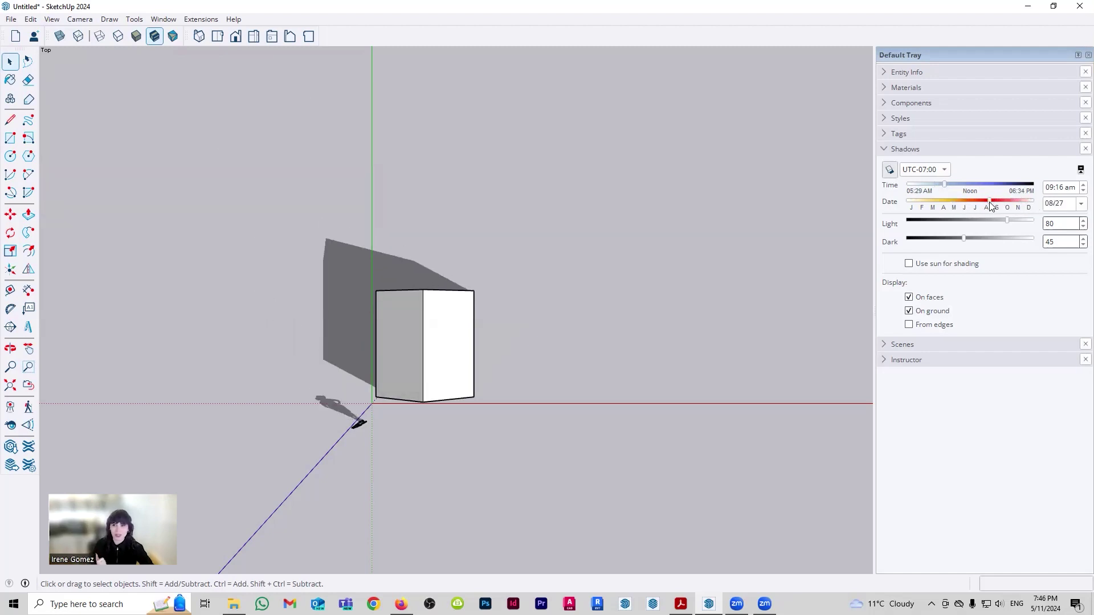
- Select the whole house and try to place a copy of it off to the side with the Move tool
{"action": "middle_click_drag", "start_coordinate": [659, 439], "coordinate": [546, 279]}
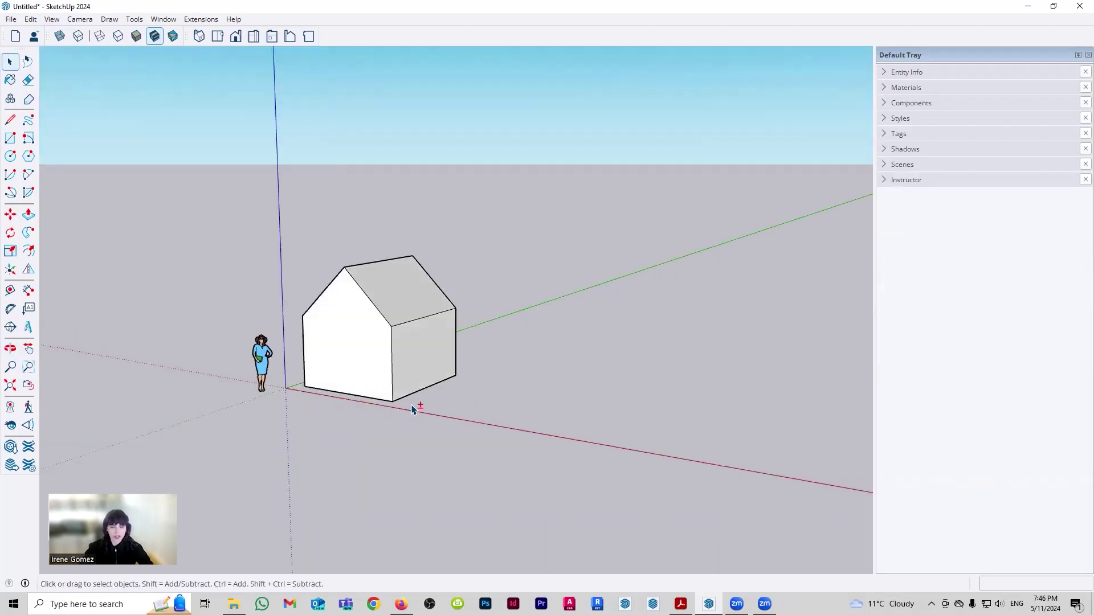
{"action": "middle_click_drag", "start_coordinate": [416, 408], "coordinate": [501, 457], "text": "shift"}
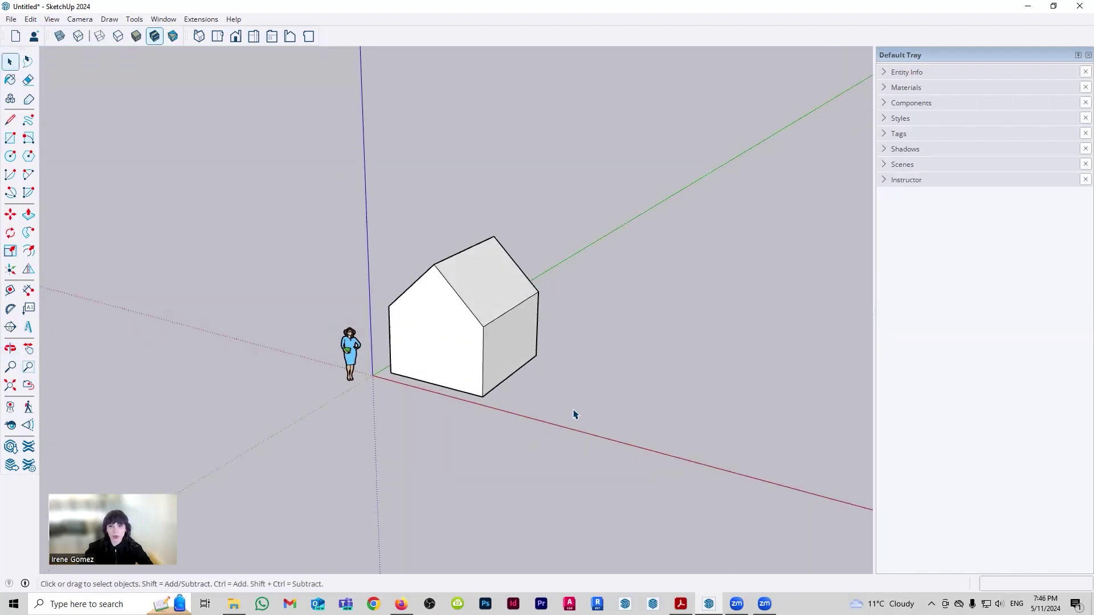
{"action": "scroll", "coordinate": [448, 353], "scroll_direction": "up", "scroll_amount": 3}
{"action": "middle_click_drag", "start_coordinate": [448, 354], "coordinate": [485, 333], "text": "shift"}
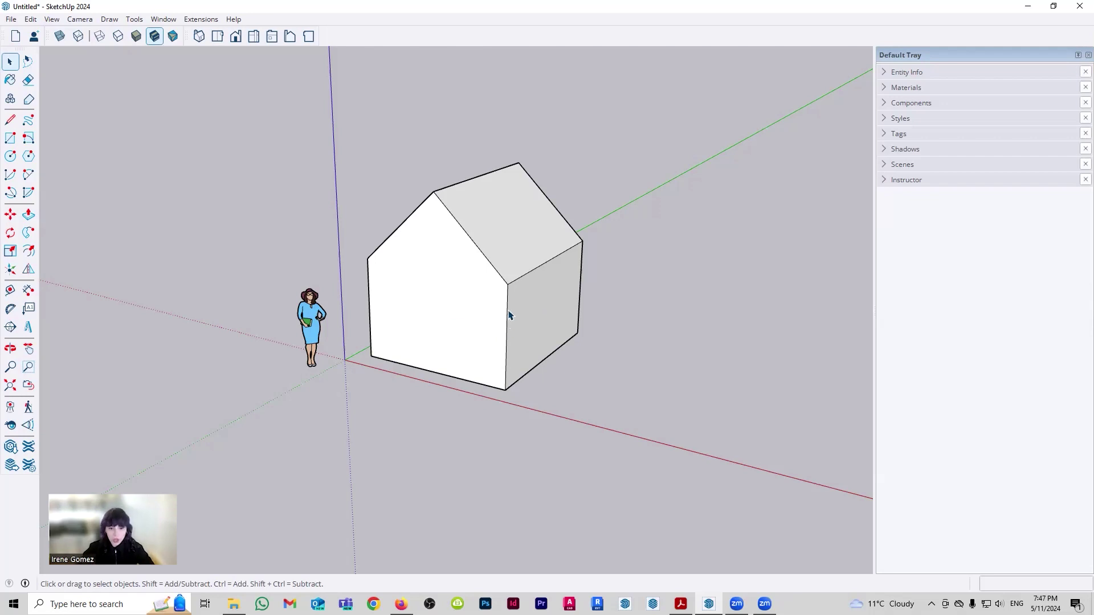
{"action": "triple_click", "coordinate": [503, 323]}
{"action": "key", "text": "m"}
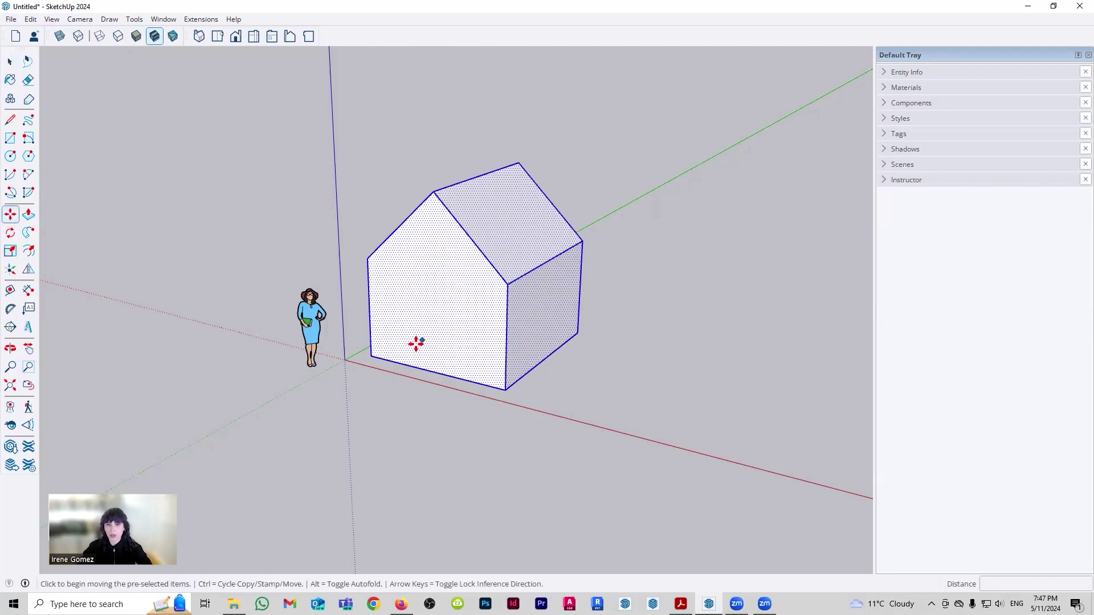
{"action": "left_click", "coordinate": [416, 342]}
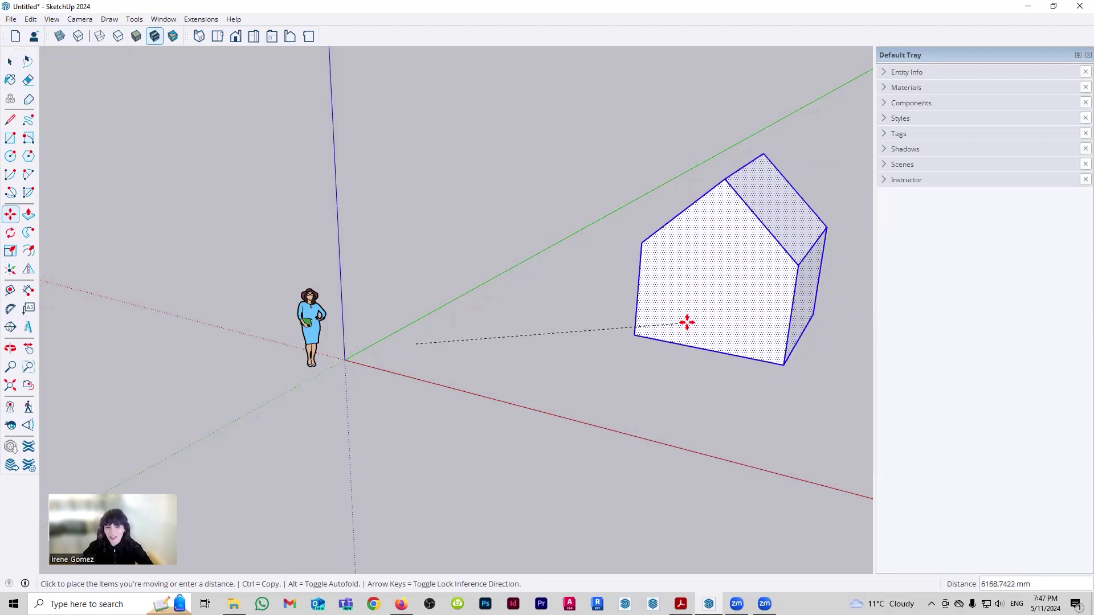
{"action": "key", "text": "ctrl"}
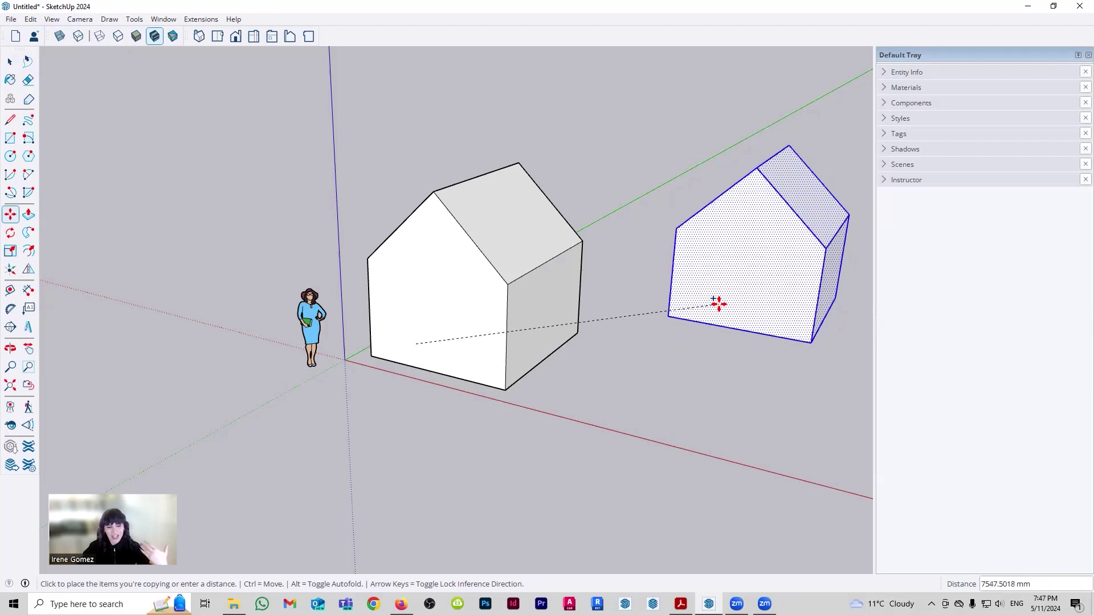
{"action": "key", "text": "Escape"}
{"action": "key", "text": "space"}
- Delete the house together with the scale figure
{"action": "left_click", "coordinate": [668, 335]}
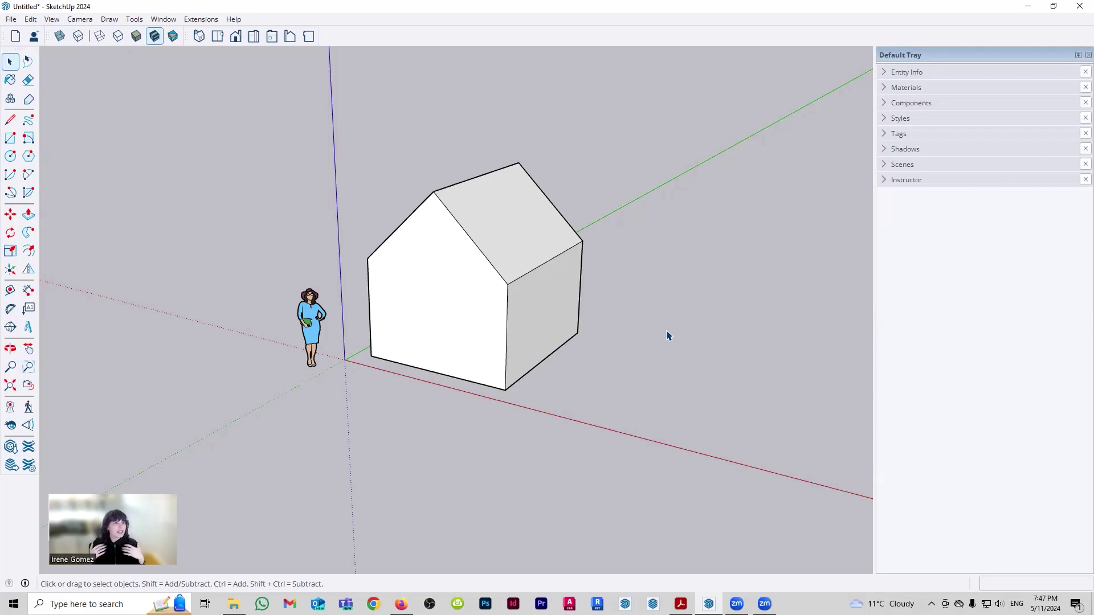
{"action": "left_click_drag", "start_coordinate": [241, 123], "coordinate": [774, 516]}
{"action": "key", "text": "Delete"}
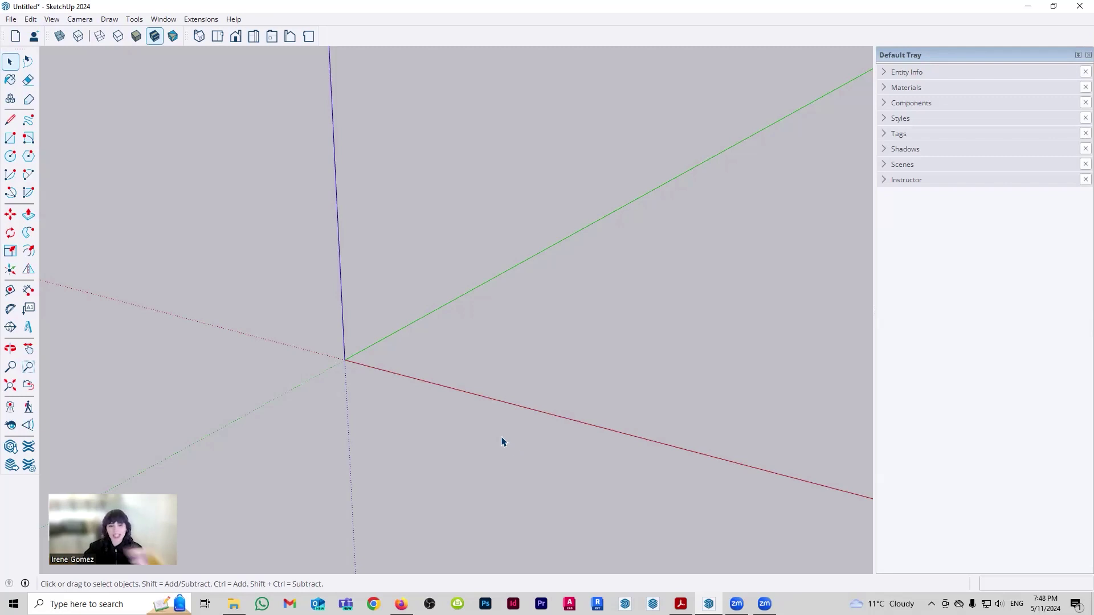
- Draw a new rectangle on the ground near the origin and extrude it upward into a box with Push/Pull
{"action": "key", "text": "r"}
{"action": "left_click", "coordinate": [366, 358]}
{"action": "left_click", "coordinate": [560, 336]}
{"action": "key", "text": "p"}
{"action": "left_click", "coordinate": [505, 357]}
{"action": "left_click", "coordinate": [535, 234]}
{"action": "middle_click_drag", "start_coordinate": [575, 319], "coordinate": [599, 393]}
{"action": "key", "text": "space"}
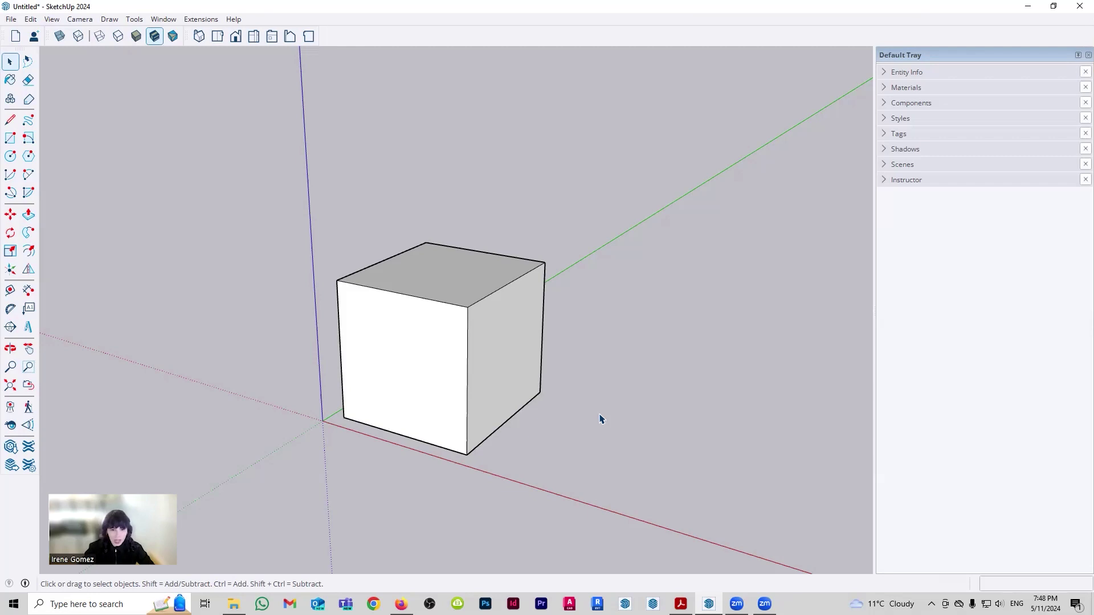
- Delete the box's front face to expose its interior and undo the deletion
{"action": "mouse_move", "coordinate": [571, 442]}
{"action": "middle_mouse_down"}
{"action": "mouse_move", "coordinate": [552, 422]}
{"action": "mouse_move", "coordinate": [555, 431]}
{"action": "middle_mouse_up"}
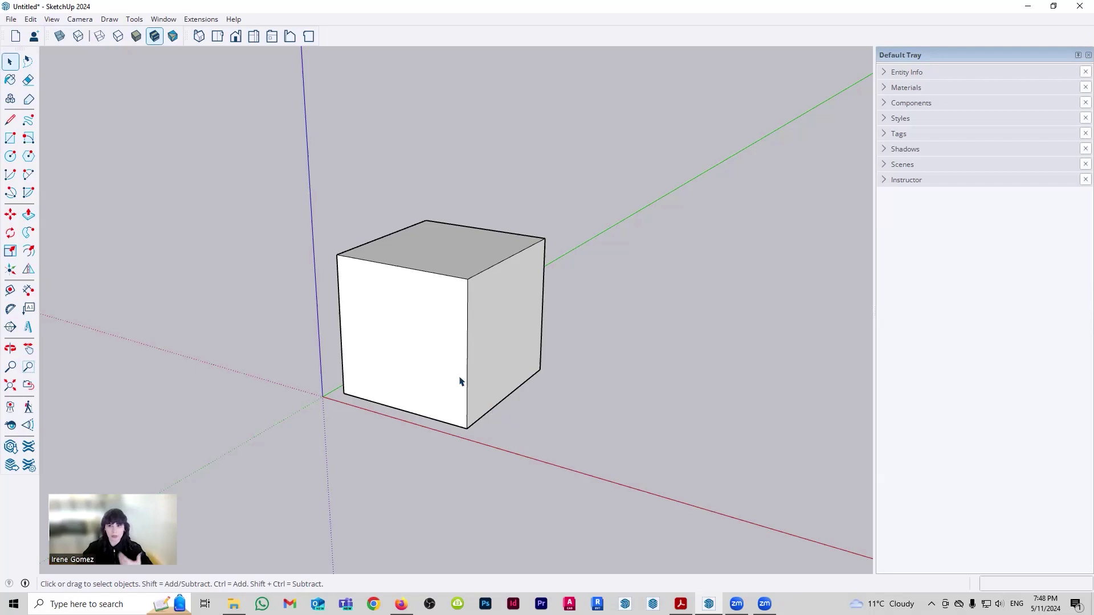
{"action": "left_click", "coordinate": [423, 357]}
{"action": "key", "text": "Delete"}
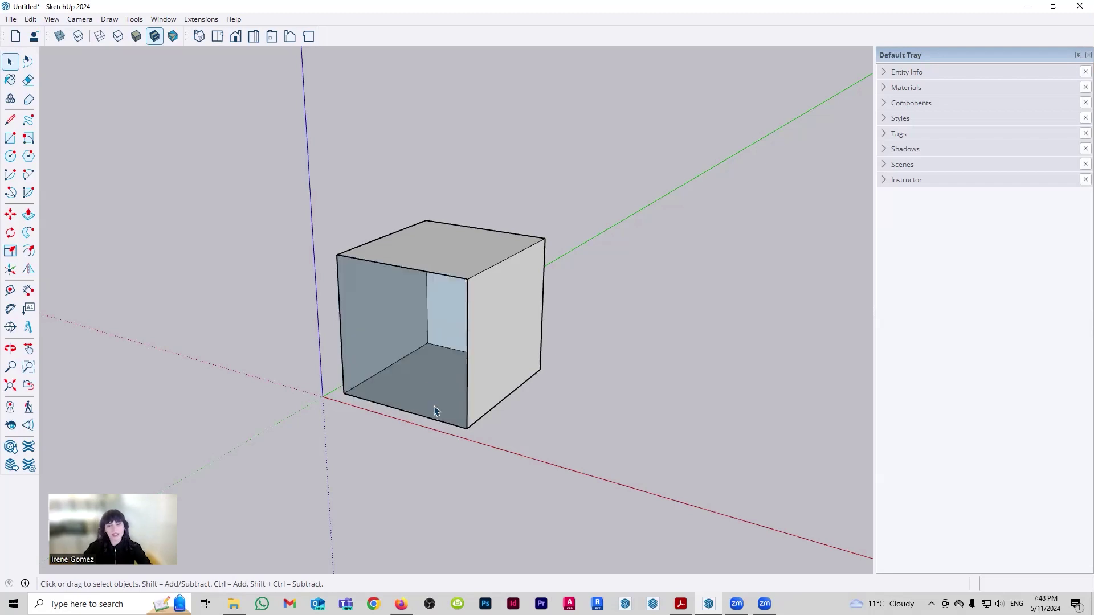
{"action": "middle_click_drag", "start_coordinate": [440, 437], "coordinate": [452, 481]}
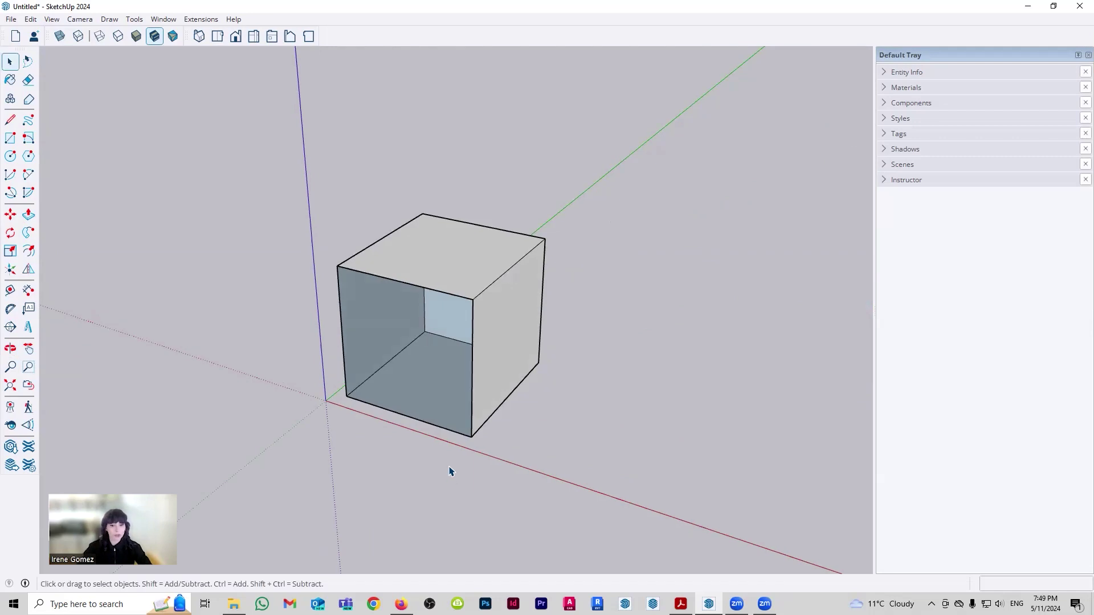
{"action": "key", "text": "ctrl+z"}
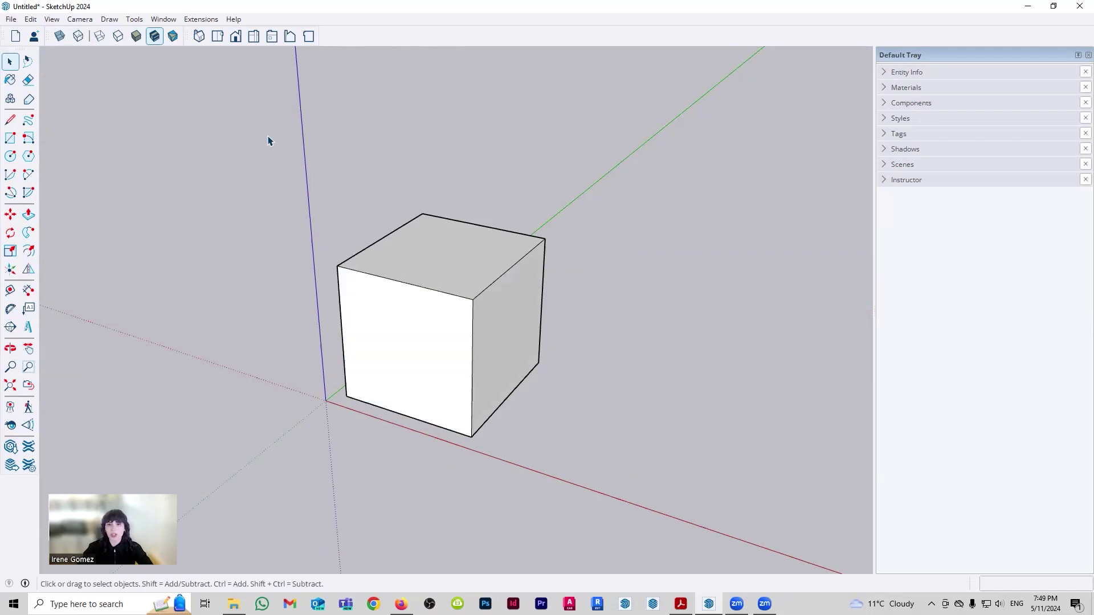
- Inspect the entity information of the whole box and of its single front vertical edge
{"action": "left_click", "coordinate": [911, 72]}
{"action": "left_click_drag", "start_coordinate": [194, 149], "coordinate": [692, 570]}
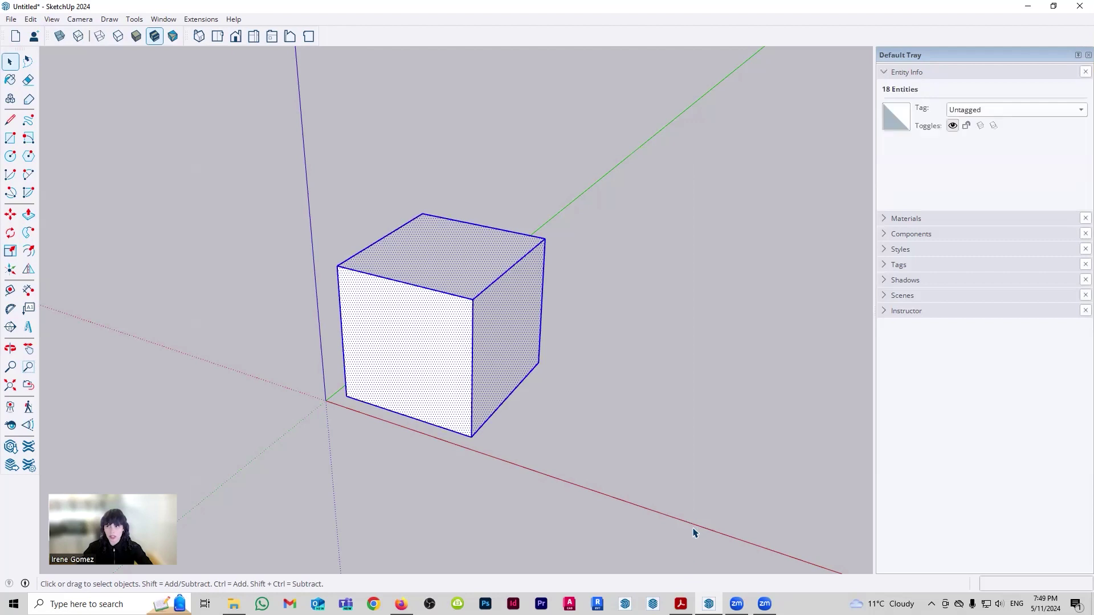
{"action": "left_click", "coordinate": [661, 430]}
{"action": "left_click", "coordinate": [472, 358]}
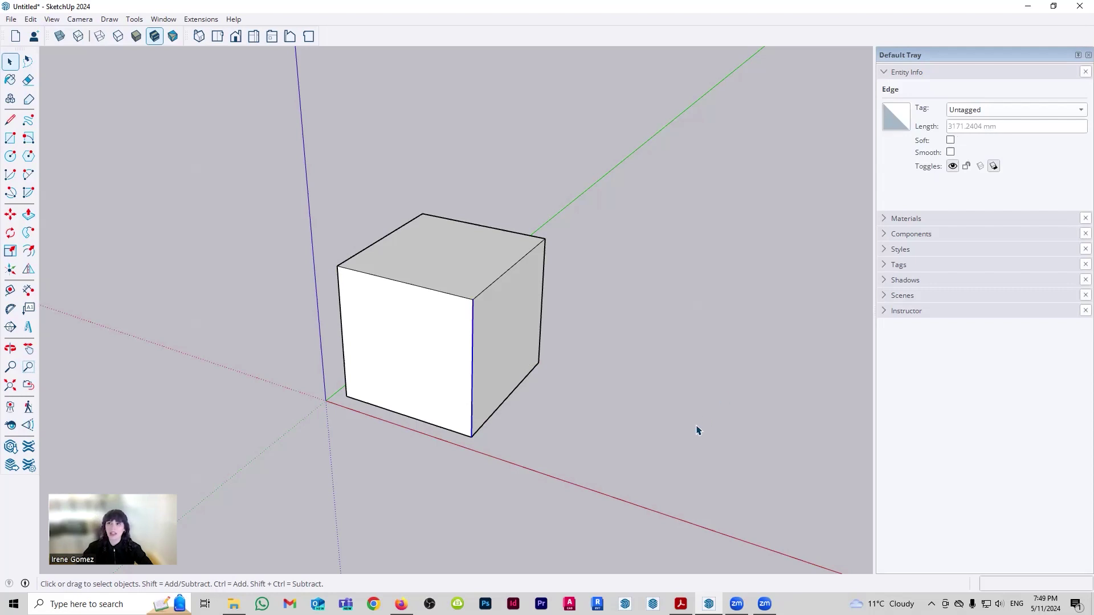
- Inspect the entity information of the box's front face and clear the selection
{"action": "left_click", "coordinate": [413, 363]}
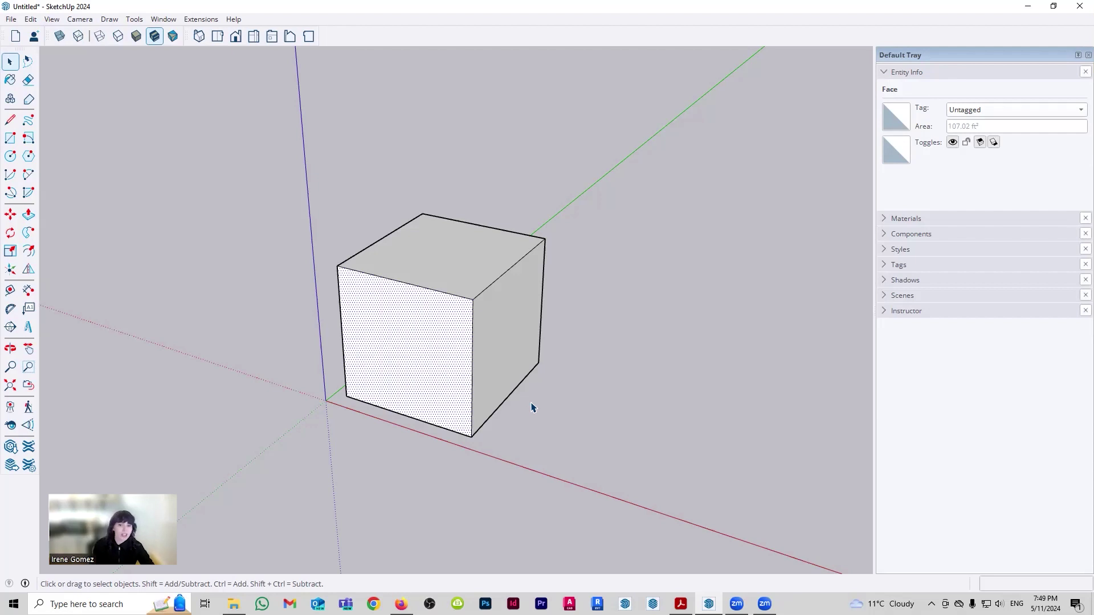
{"action": "left_click", "coordinate": [575, 455]}
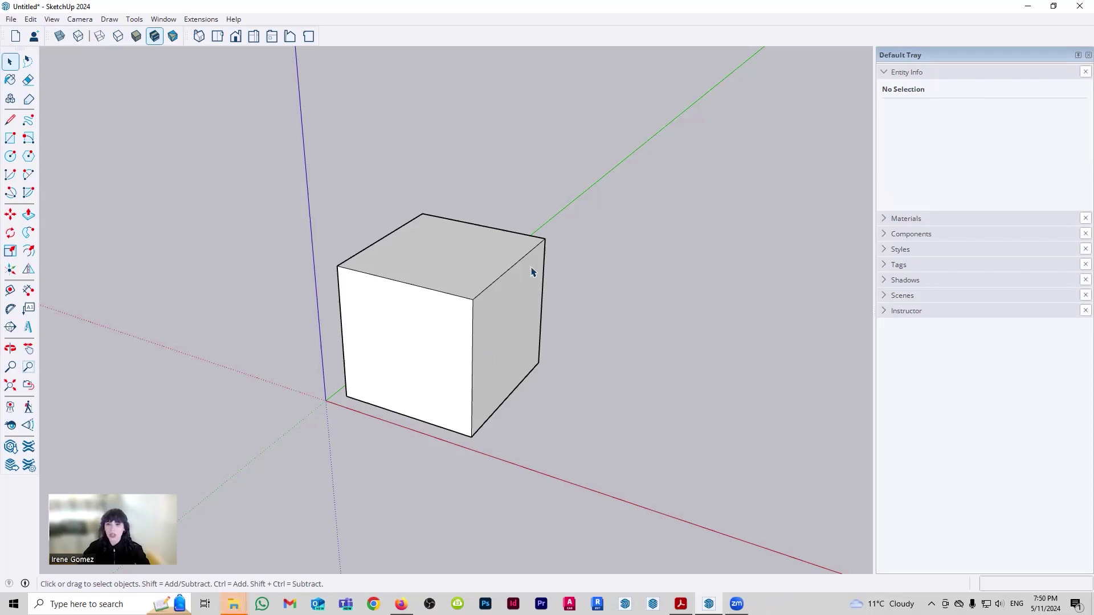
- Move the box's upper back corner nearest the green axis to distort the shape, and undo the move
{"action": "key", "text": "m"}
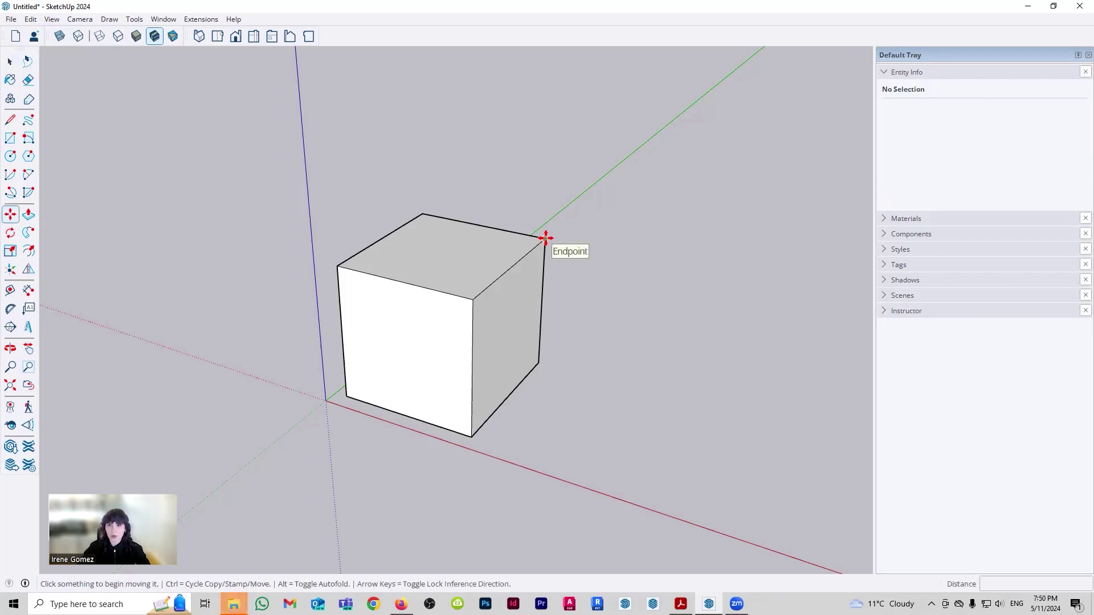
{"action": "left_click", "coordinate": [541, 240]}
{"action": "middle_click_drag", "start_coordinate": [459, 280], "coordinate": [442, 259]}
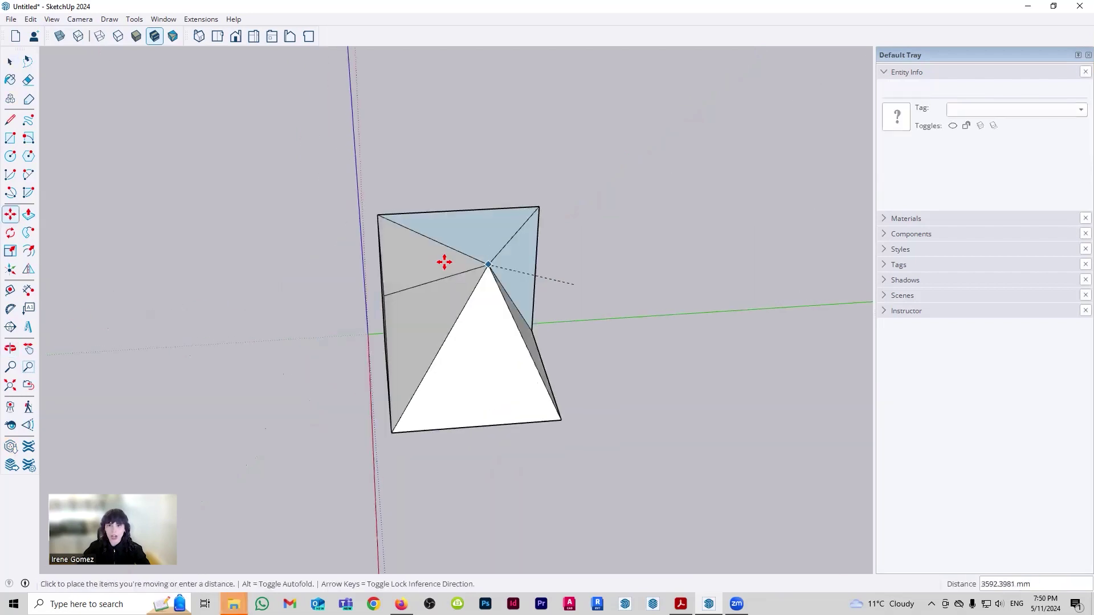
{"action": "left_click", "coordinate": [444, 282]}
{"action": "middle_click_drag", "start_coordinate": [432, 403], "coordinate": [581, 422]}
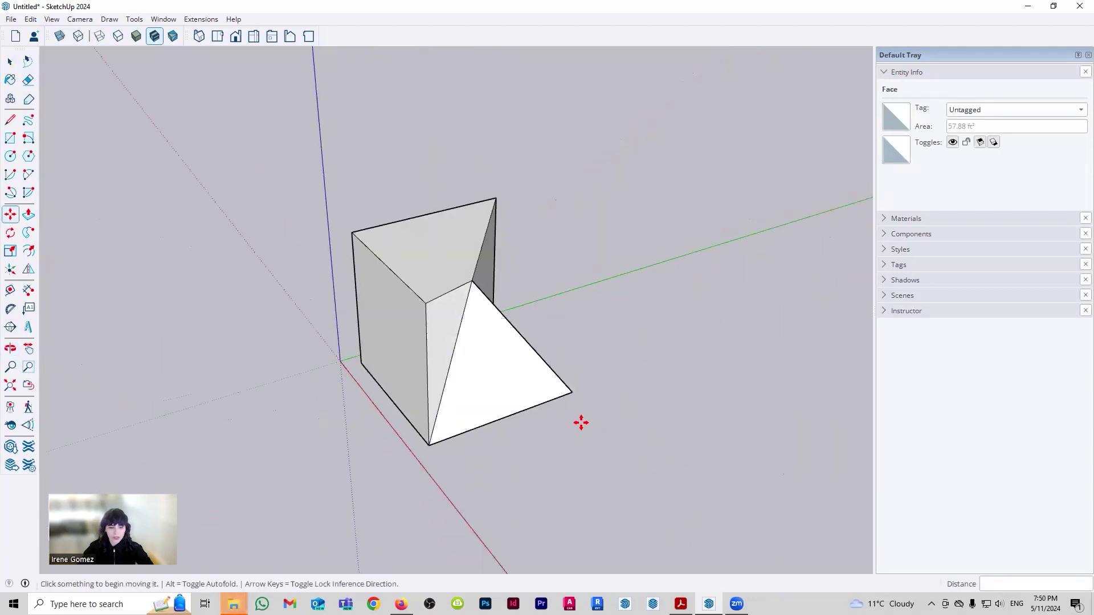
{"action": "key", "text": "ctrl+z"}
- Move the box's top side edge toward the front face to deform the box, and undo the move
{"action": "key", "text": "o"}
{"action": "left_click_drag", "start_coordinate": [488, 325], "coordinate": [525, 263]}
{"action": "key", "text": "m"}
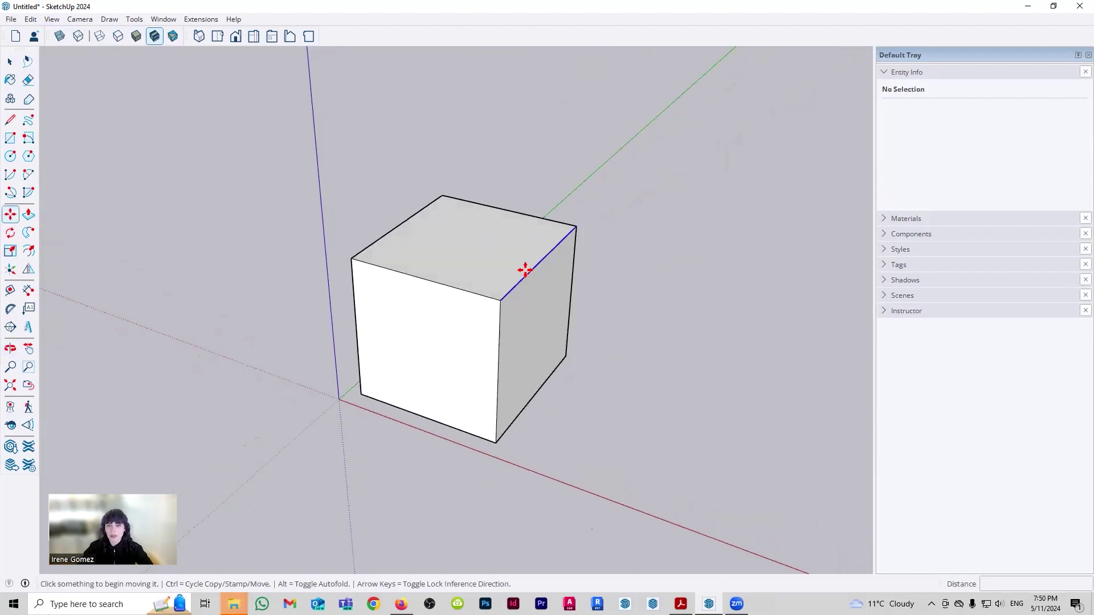
{"action": "left_click", "coordinate": [524, 263]}
{"action": "left_click", "coordinate": [408, 356]}
{"action": "middle_click_drag", "start_coordinate": [630, 361], "coordinate": [450, 472]}
{"action": "key", "text": "ctrl+z"}
{"action": "key", "text": "space"}
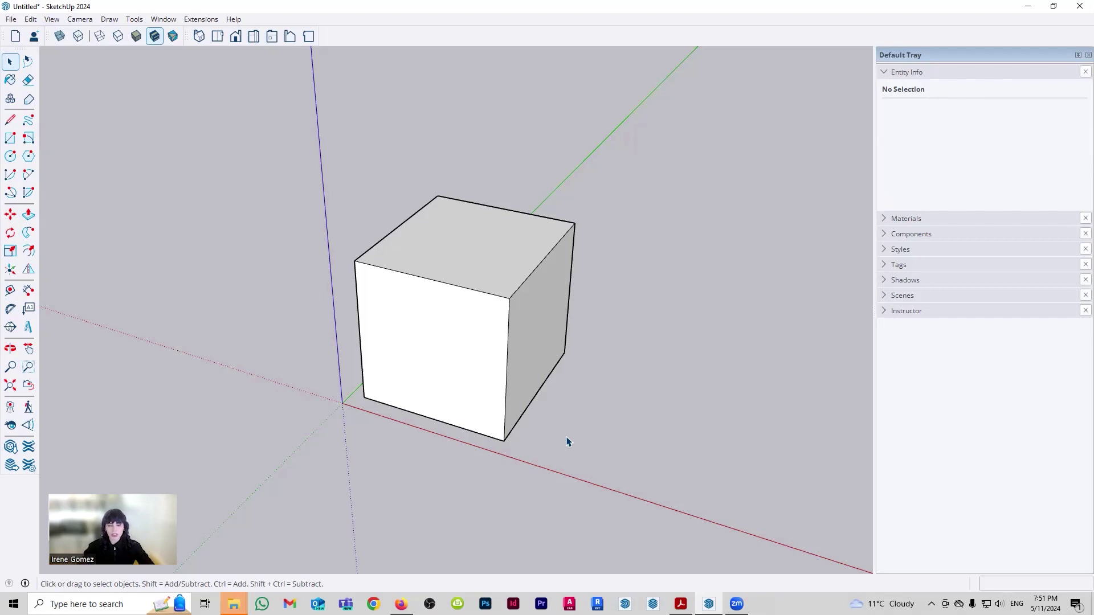
- Draw two crossing lines on the ground beside the box, about 6.3 m along the red axis and about 6.1 m across it
{"action": "middle_click_drag", "start_coordinate": [708, 407], "coordinate": [634, 420]}
{"action": "key", "text": "z"}
{"action": "middle_click_drag", "start_coordinate": [705, 453], "coordinate": [556, 450]}
{"action": "key", "text": "l"}
{"action": "left_click", "coordinate": [433, 390]}
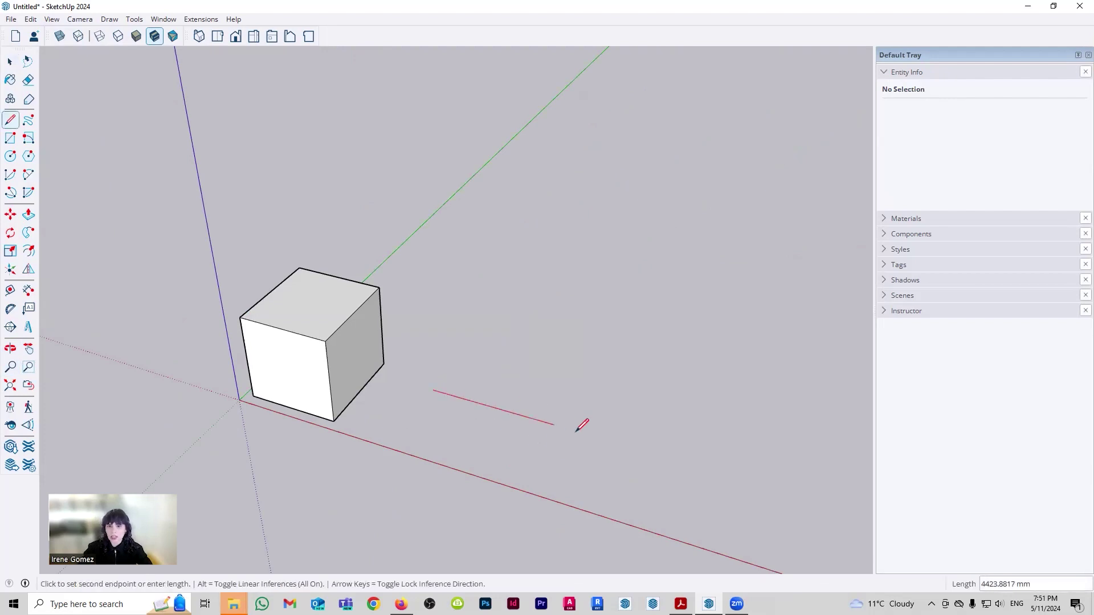
{"action": "left_click", "coordinate": [615, 442]}
{"action": "key", "text": "Escape"}
{"action": "left_click", "coordinate": [481, 463]}
{"action": "left_click", "coordinate": [546, 356]}
{"action": "key", "text": "space"}
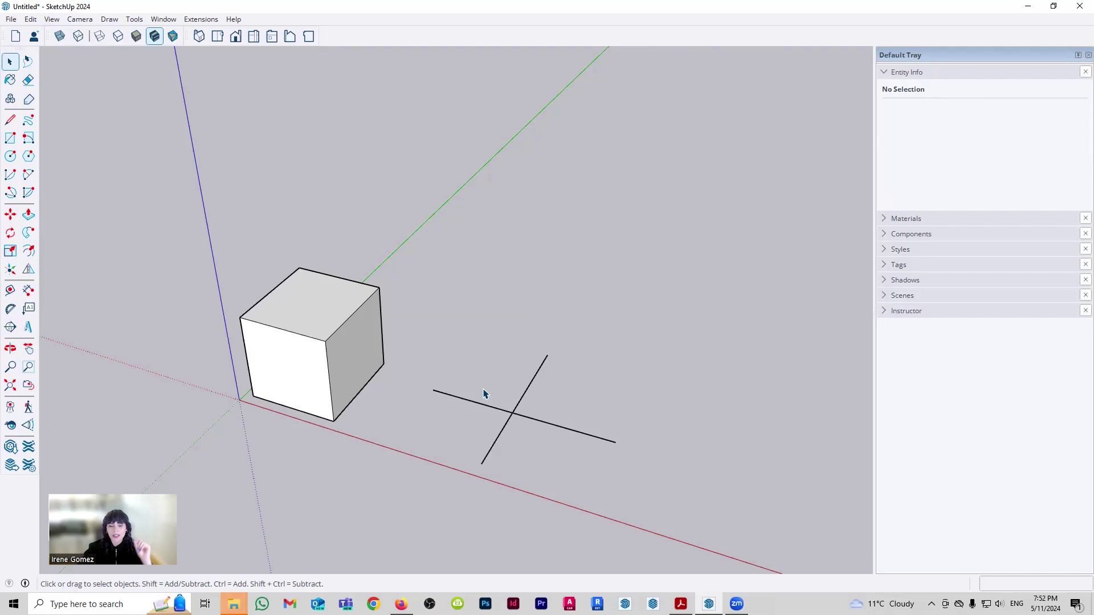
- Select segments of the crossing lines one by one to examine how the intersection divides them
{"action": "left_click", "coordinate": [494, 445]}
{"action": "left_click", "coordinate": [580, 432]}
{"action": "left_click", "coordinate": [536, 377]}
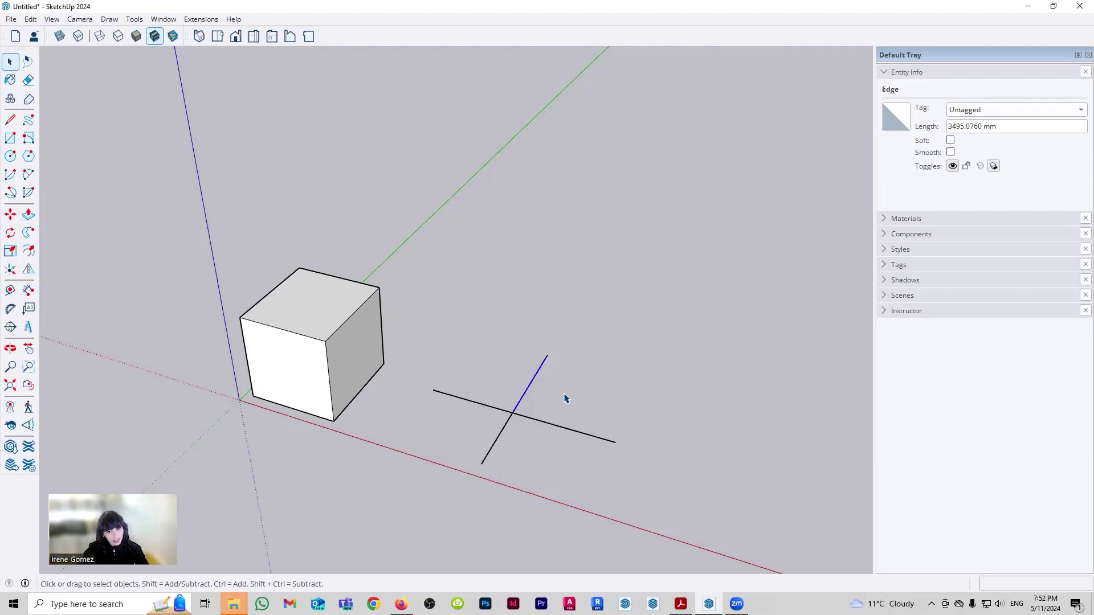
- Draw a large rectangle of about 568 sq ft on the ground beyond the crossing lines and select its face
{"action": "middle_click_drag", "start_coordinate": [781, 469], "coordinate": [379, 429]}
{"action": "key", "text": "r"}
{"action": "left_click", "coordinate": [434, 434]}
{"action": "left_click", "coordinate": [729, 315]}
{"action": "mouse_move", "coordinate": [735, 319]}
{"action": "middle_mouse_down"}
{"action": "mouse_move", "coordinate": [676, 391]}
{"action": "mouse_move", "coordinate": [601, 399]}
{"action": "middle_mouse_up"}
{"action": "scroll", "coordinate": [600, 400], "scroll_direction": "up", "scroll_amount": 1}
{"action": "key", "text": "space"}
{"action": "left_click", "coordinate": [600, 401]}
- Draw a line diagonally across the rectangle, extending past two opposite edges, and select one of the divided faces
{"action": "scroll", "coordinate": [543, 399], "scroll_direction": "down", "scroll_amount": 4}
{"action": "key", "text": "l"}
{"action": "left_click", "coordinate": [408, 440]}
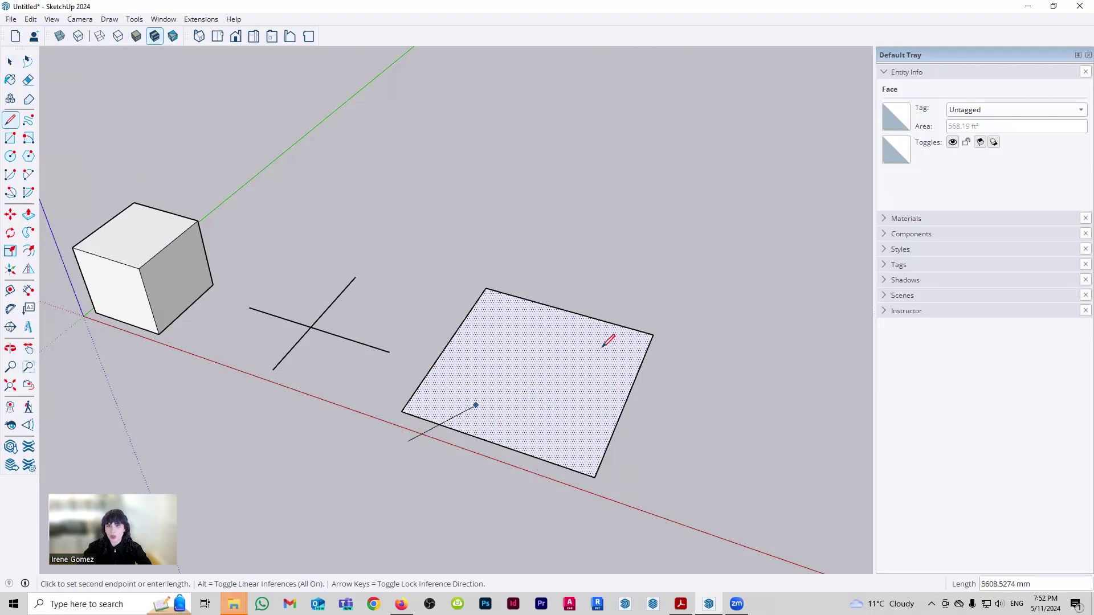
{"action": "left_click", "coordinate": [672, 289]}
{"action": "key", "text": "space"}
{"action": "left_click", "coordinate": [541, 355]}
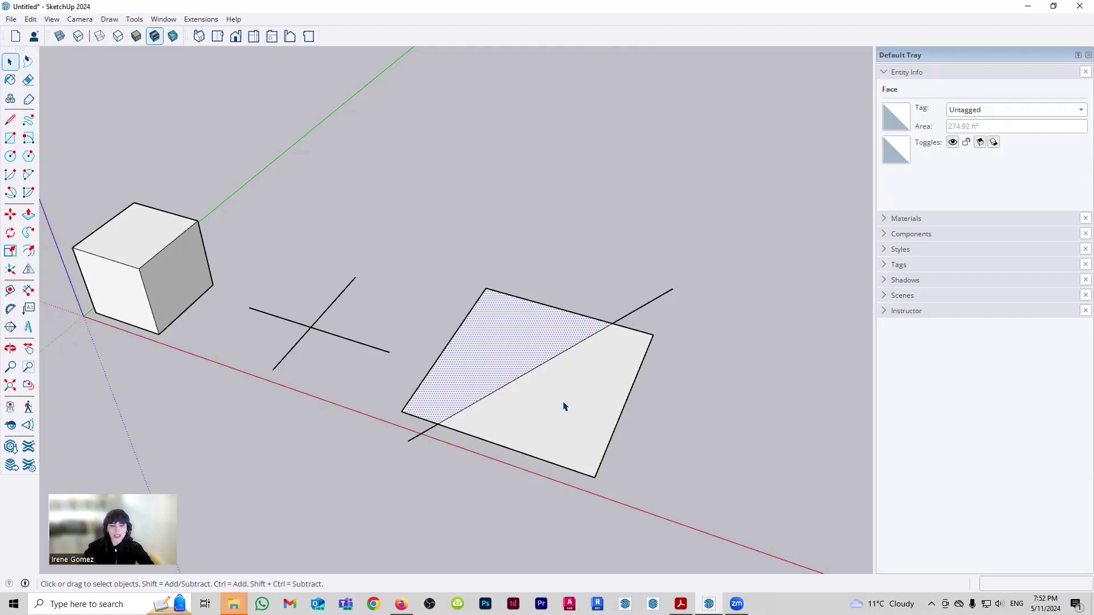
- Select the whole box near the origin and place a copy of it on the other side of the blue axis
{"action": "middle_click_drag", "start_coordinate": [207, 252], "coordinate": [496, 360]}
{"action": "triple_click", "coordinate": [496, 360]}
{"action": "key", "text": "m"}
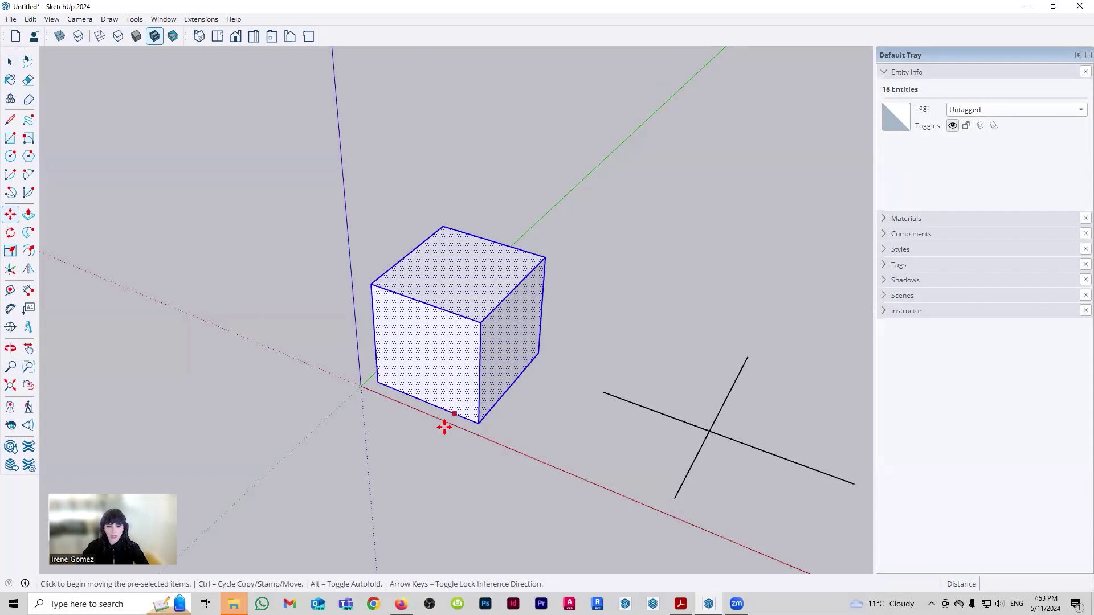
{"action": "left_click", "coordinate": [446, 431]}
{"action": "key", "text": "ctrl"}
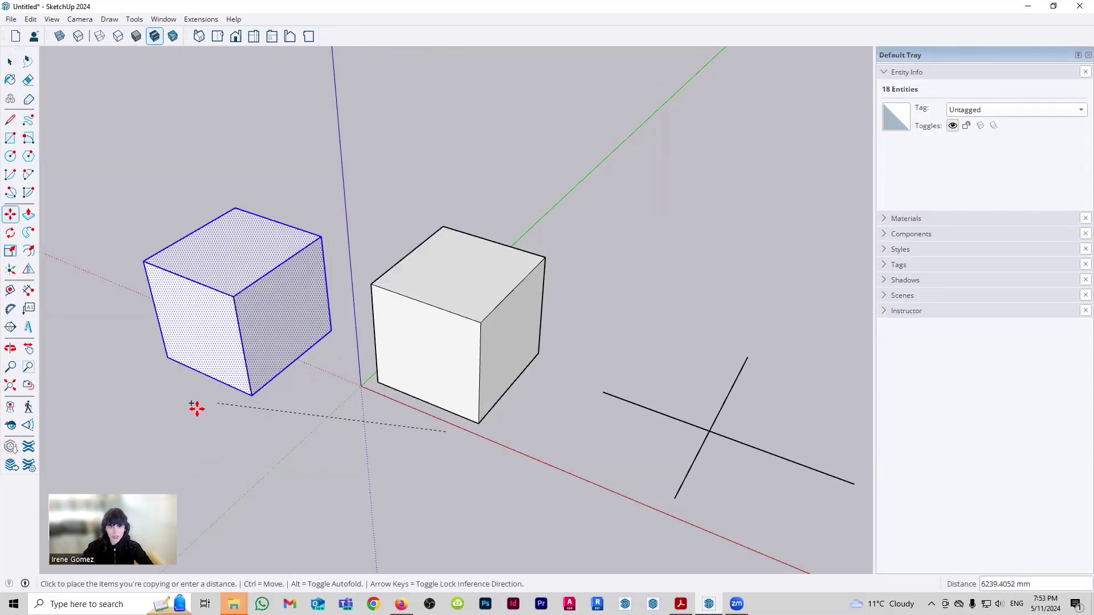
{"action": "left_click", "coordinate": [222, 426]}
{"action": "left_click", "coordinate": [264, 394]}
{"action": "left_click", "coordinate": [239, 326]}
{"action": "middle_click_drag", "start_coordinate": [239, 325], "coordinate": [261, 270]}
- Move the copied box so it overlaps the original, and select its side face to examine the intersection
{"action": "key", "text": "m"}
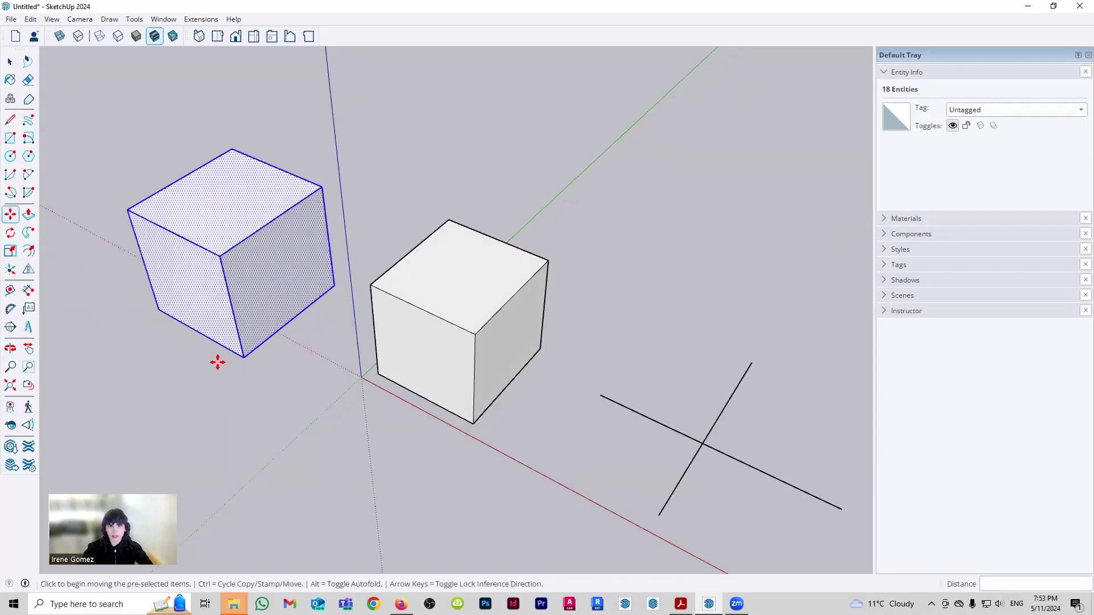
{"action": "left_click", "coordinate": [218, 362]}
{"action": "left_click", "coordinate": [334, 391]}
{"action": "key", "text": "space"}
{"action": "left_click", "coordinate": [493, 442]}
{"action": "middle_click_drag", "start_coordinate": [494, 442], "coordinate": [410, 312]}
{"action": "scroll", "coordinate": [410, 313], "scroll_direction": "up", "scroll_amount": 3}
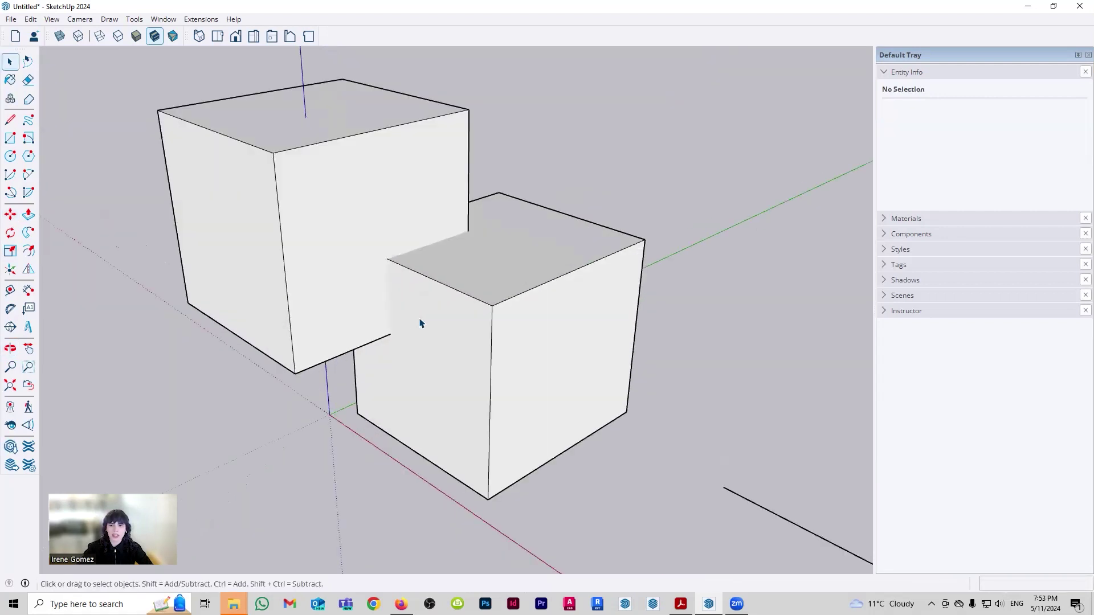
{"action": "left_click", "coordinate": [349, 314]}
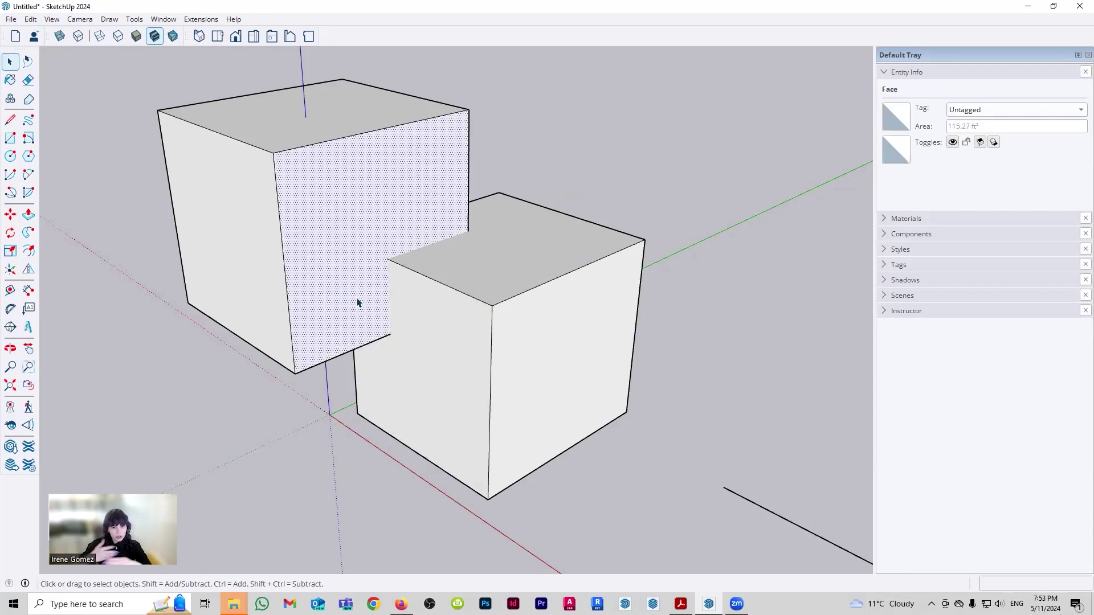
{"action": "scroll", "coordinate": [496, 274], "scroll_direction": "down", "scroll_amount": 2}
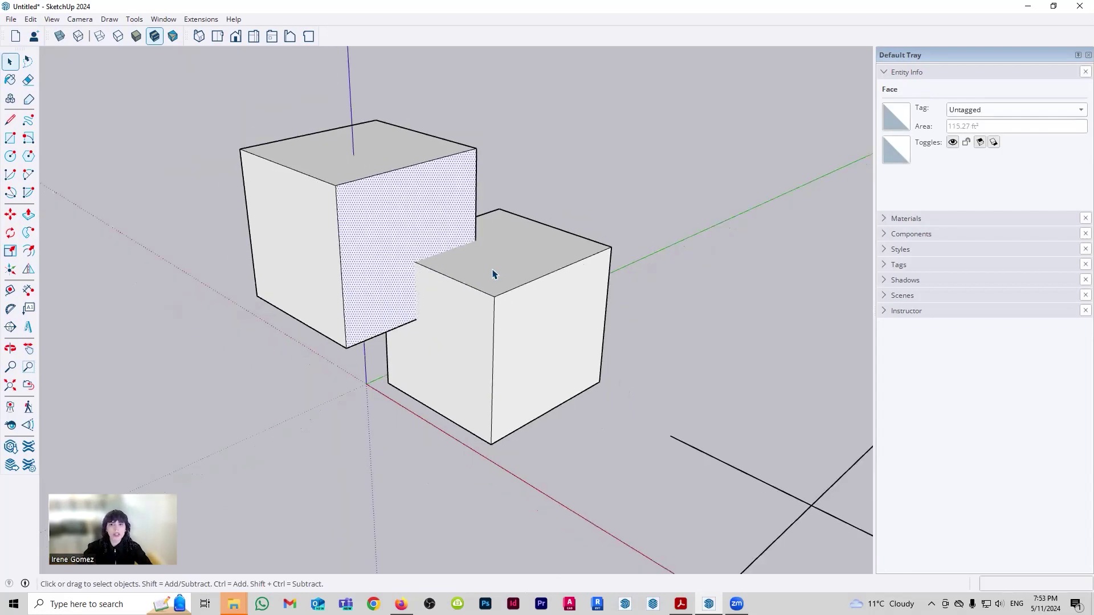
- Try to pull the entire copied box away from the original, cancel the move, and remove the copy
{"action": "triple_click", "coordinate": [371, 309]}
{"action": "key", "text": "m"}
{"action": "left_click", "coordinate": [370, 308]}
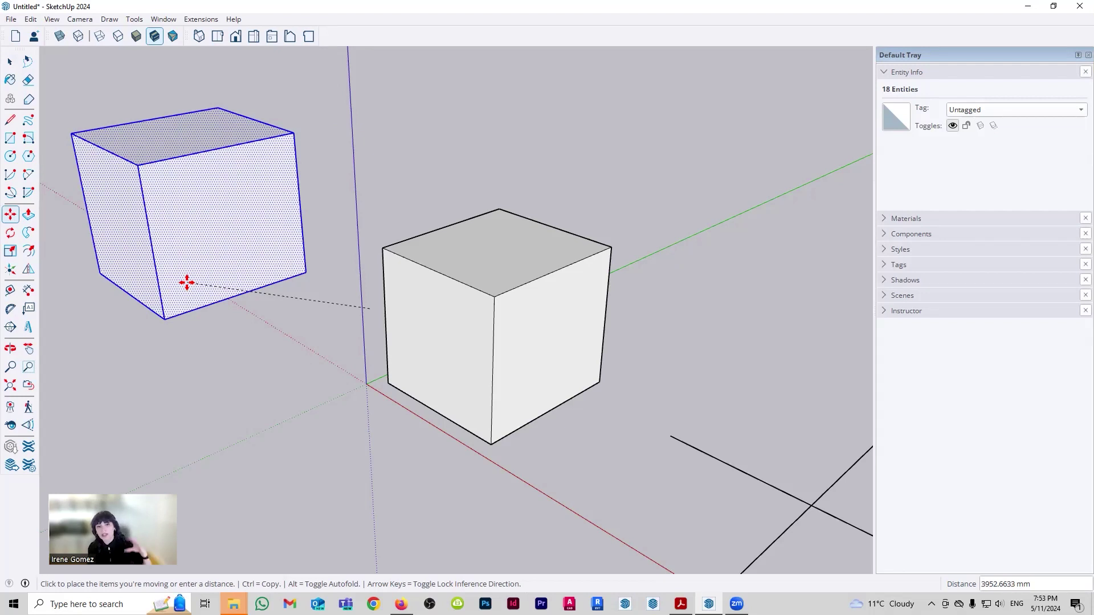
{"action": "key", "text": "Escape"}
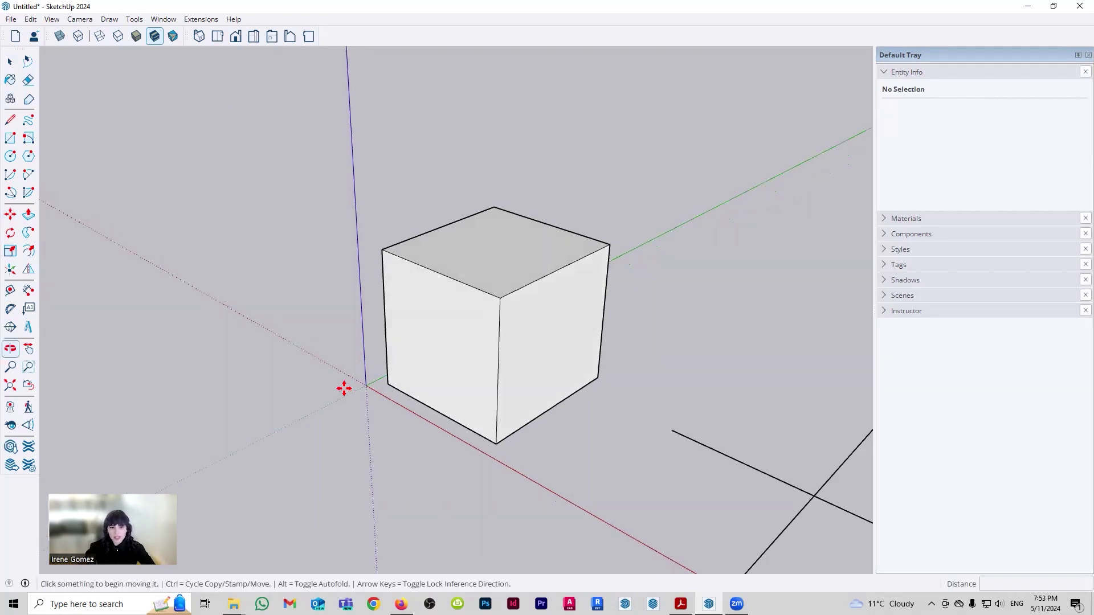
{"action": "key", "text": "space"}
- Delete the part of the diagonal line inside the rectangle to merge the two faces, and select the merged face
{"action": "scroll", "coordinate": [307, 365], "scroll_direction": "down", "scroll_amount": 4}
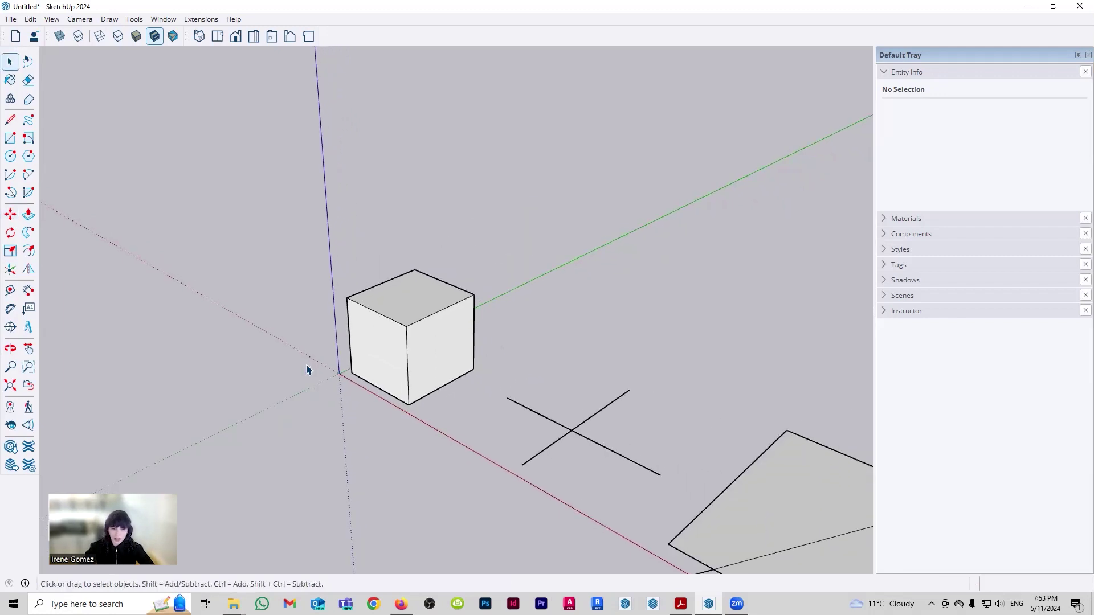
{"action": "scroll", "coordinate": [307, 369], "scroll_direction": "down", "scroll_amount": 3}
{"action": "middle_click_drag", "start_coordinate": [328, 375], "coordinate": [393, 418]}
{"action": "middle_click_drag", "start_coordinate": [747, 434], "coordinate": [461, 385], "text": "shift"}
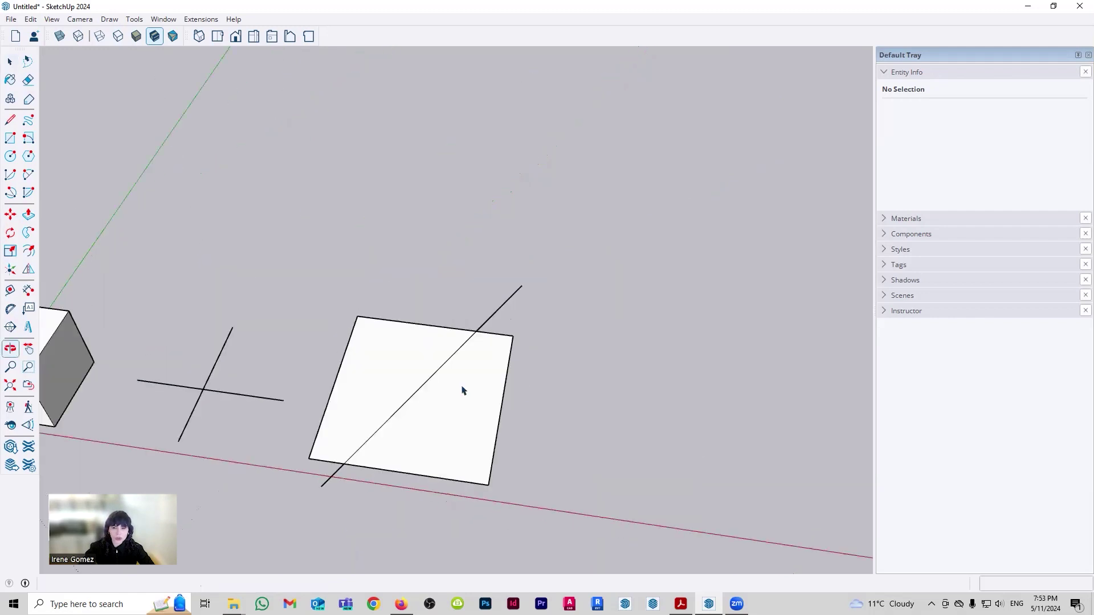
{"action": "left_click", "coordinate": [460, 426]}
{"action": "left_click", "coordinate": [433, 381]}
{"action": "key", "text": "Delete"}
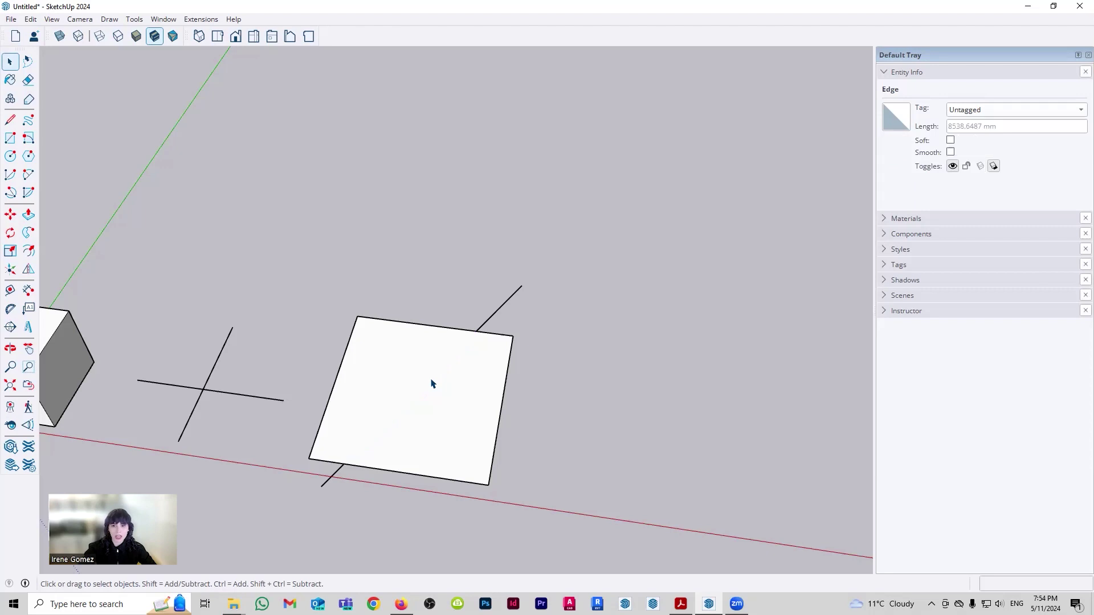
{"action": "left_click", "coordinate": [434, 386]}
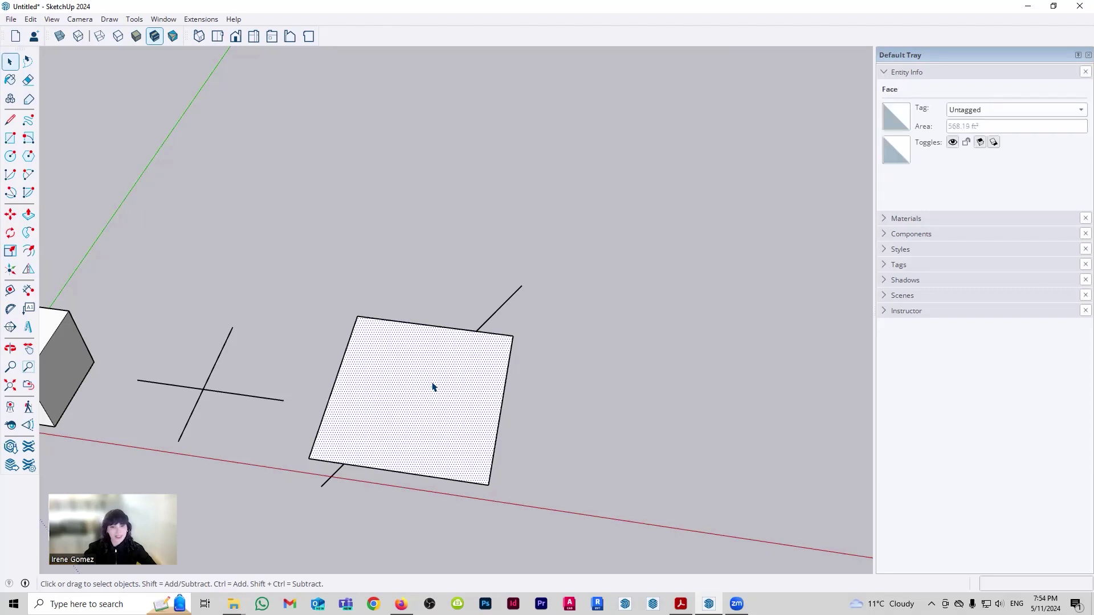
- Delete both segments of the crossing line parallel to the red axis and check the entity information of the remaining line
{"action": "middle_click_drag", "start_coordinate": [264, 373], "coordinate": [419, 369], "text": "shift"}
{"action": "key", "text": "Caps_Lock"}
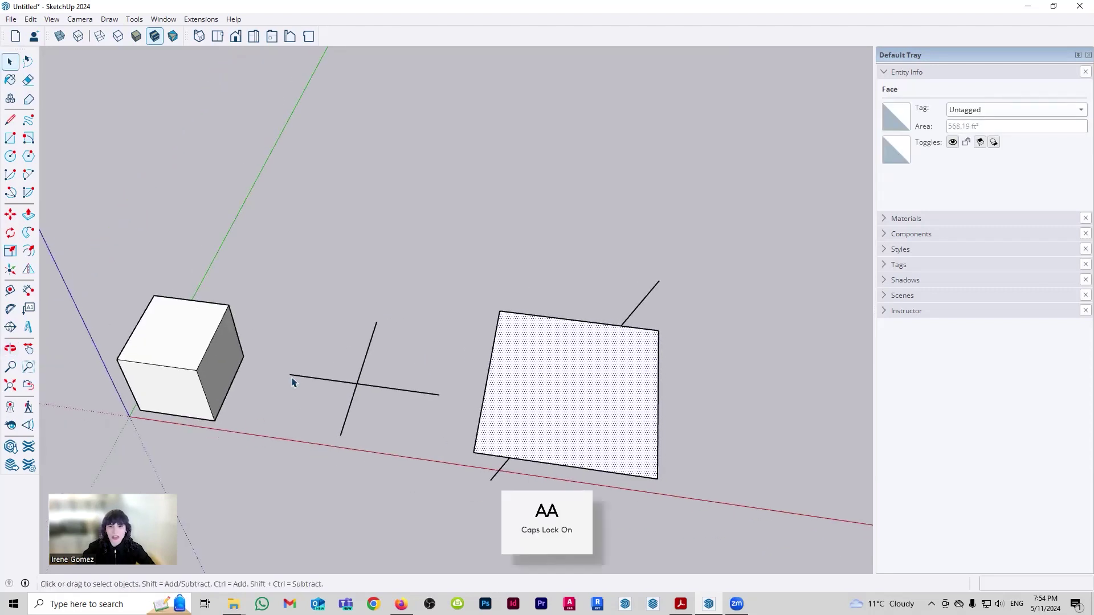
{"action": "key", "text": "Caps_Lock"}
{"action": "left_click_drag", "start_coordinate": [271, 361], "coordinate": [461, 408]}
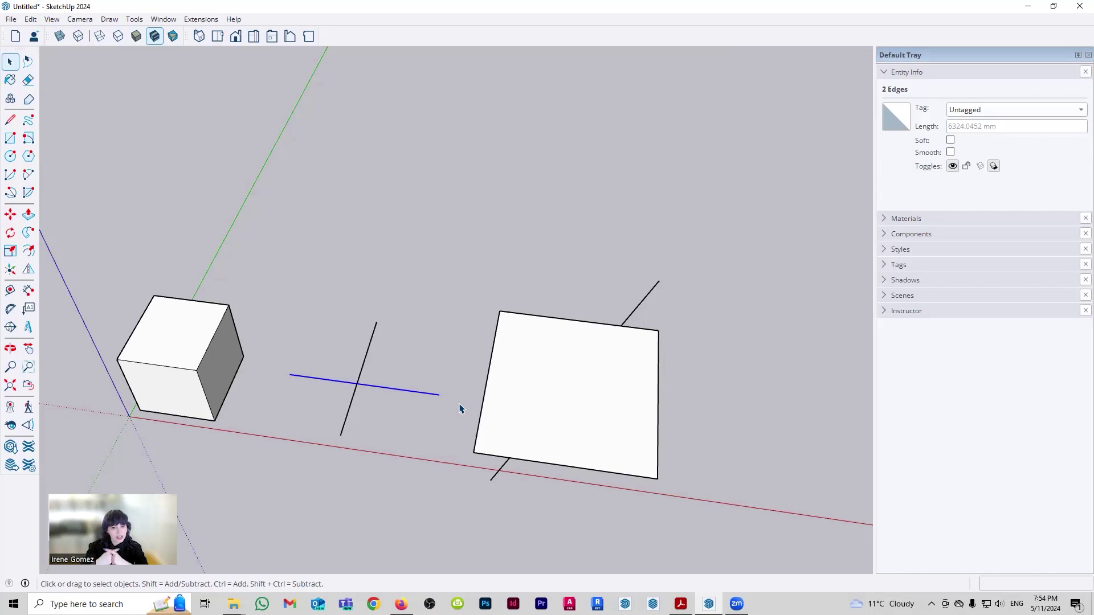
{"action": "key", "text": "Delete"}
{"action": "left_click", "coordinate": [360, 342]}
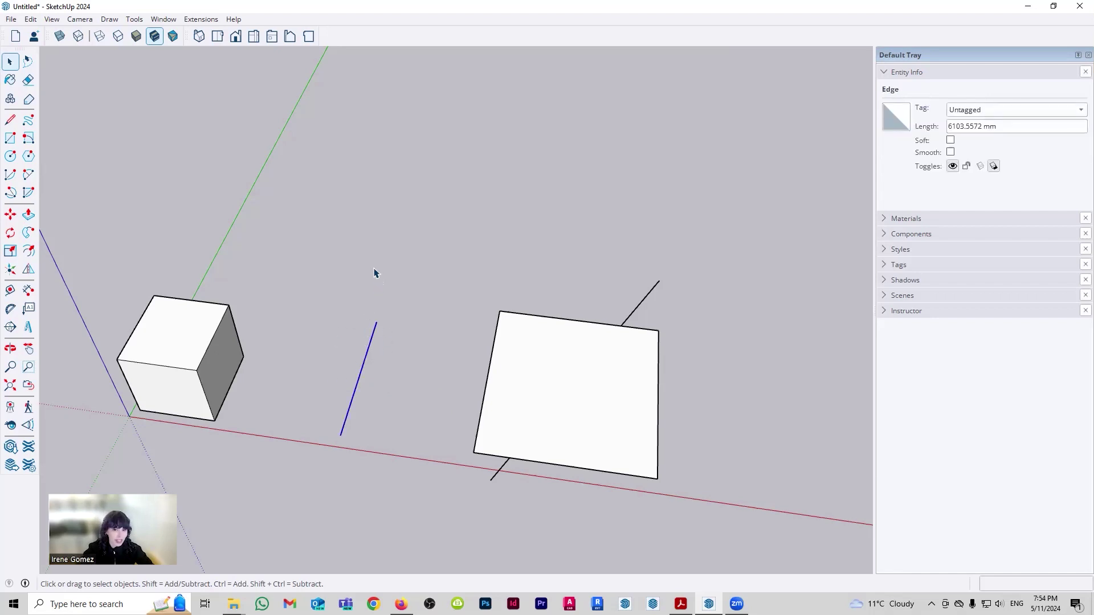
{"action": "left_click", "coordinate": [395, 266]}
- Delete the remaining line, the rectangle and the leftover diagonal pieces, keeping only the box
{"action": "middle_click_drag", "start_coordinate": [532, 395], "coordinate": [528, 342]}
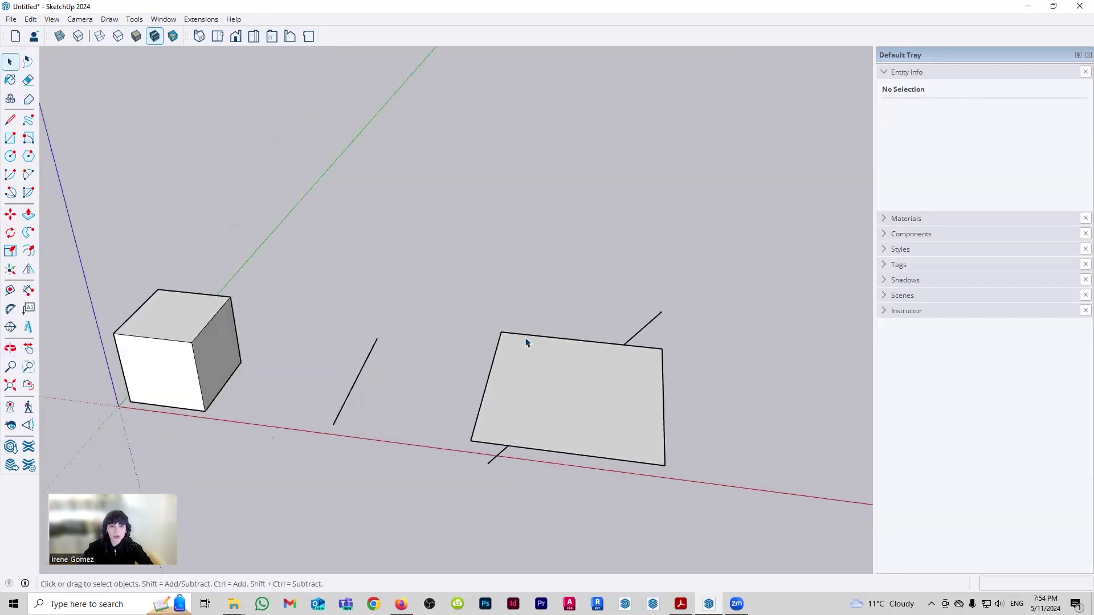
{"action": "left_click_drag", "start_coordinate": [738, 509], "coordinate": [335, 294]}
{"action": "key", "text": "Delete"}
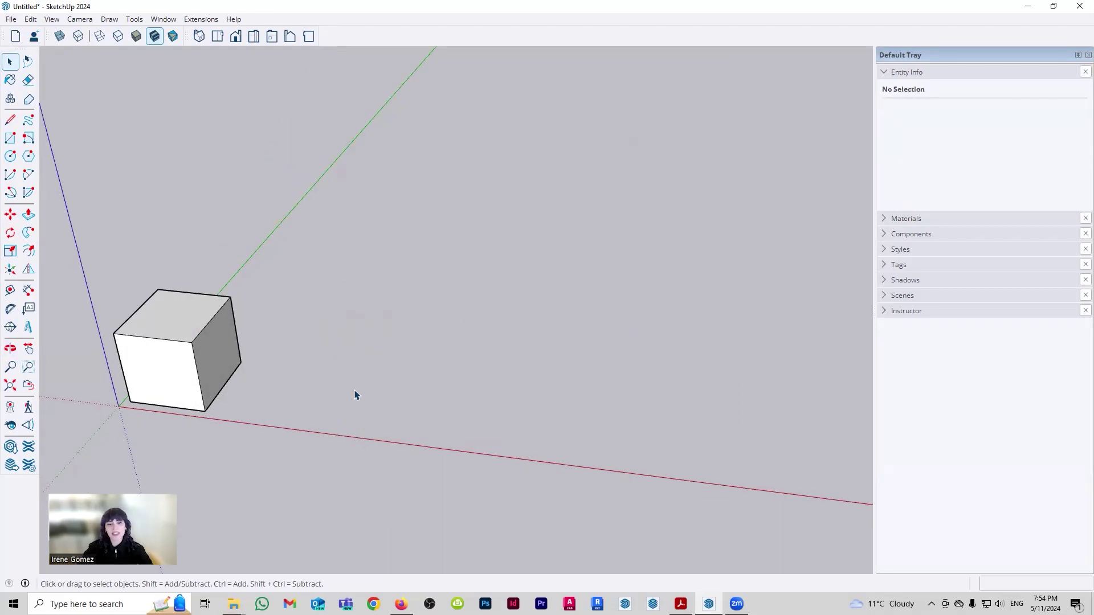
- Draw a new rectangle of about 8049 by 9120 mm on the ground beside the box
{"action": "key", "text": "r"}
{"action": "left_click", "coordinate": [309, 414]}
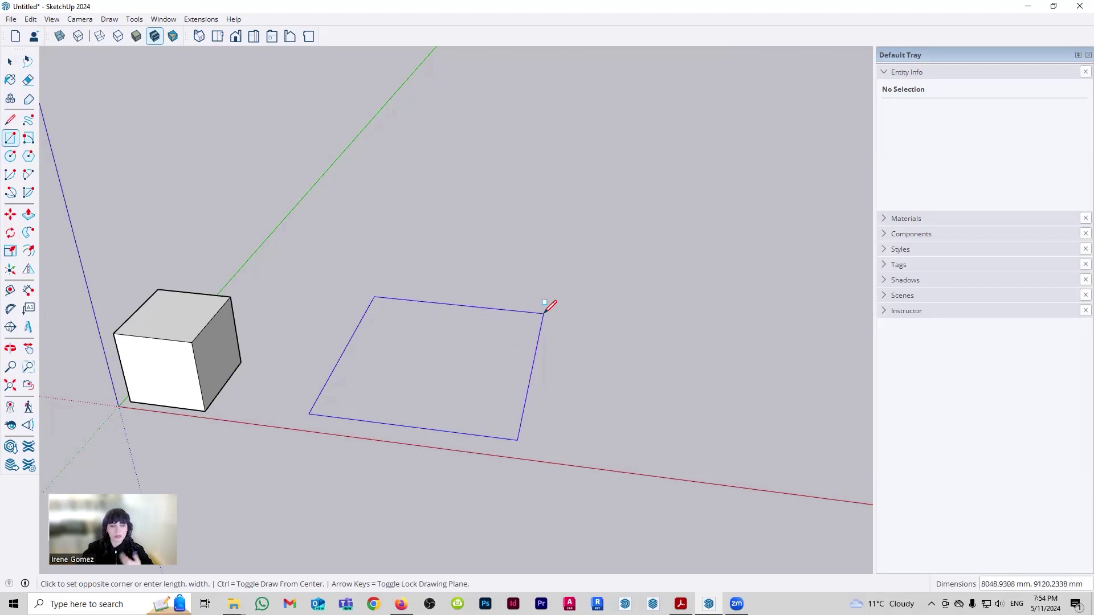
{"action": "left_click", "coordinate": [544, 312]}
{"action": "key", "text": "space"}
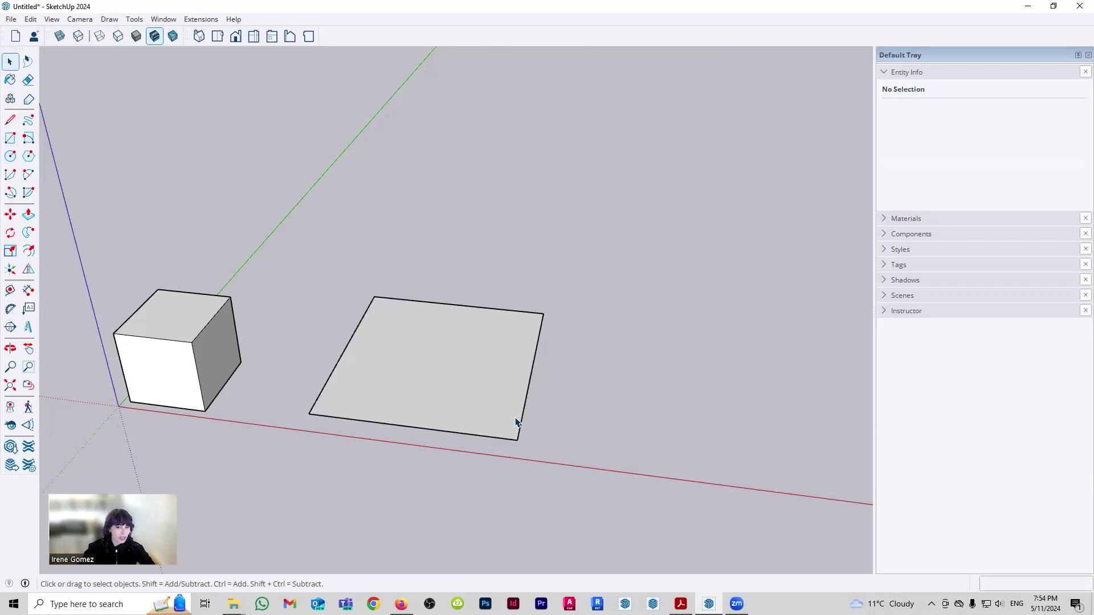
- Select the new rectangle's face and its front edge separately to examine them as distinct entities
{"action": "middle_click_drag", "start_coordinate": [515, 422], "coordinate": [459, 433]}
{"action": "scroll", "coordinate": [454, 386], "scroll_direction": "up", "scroll_amount": 1}
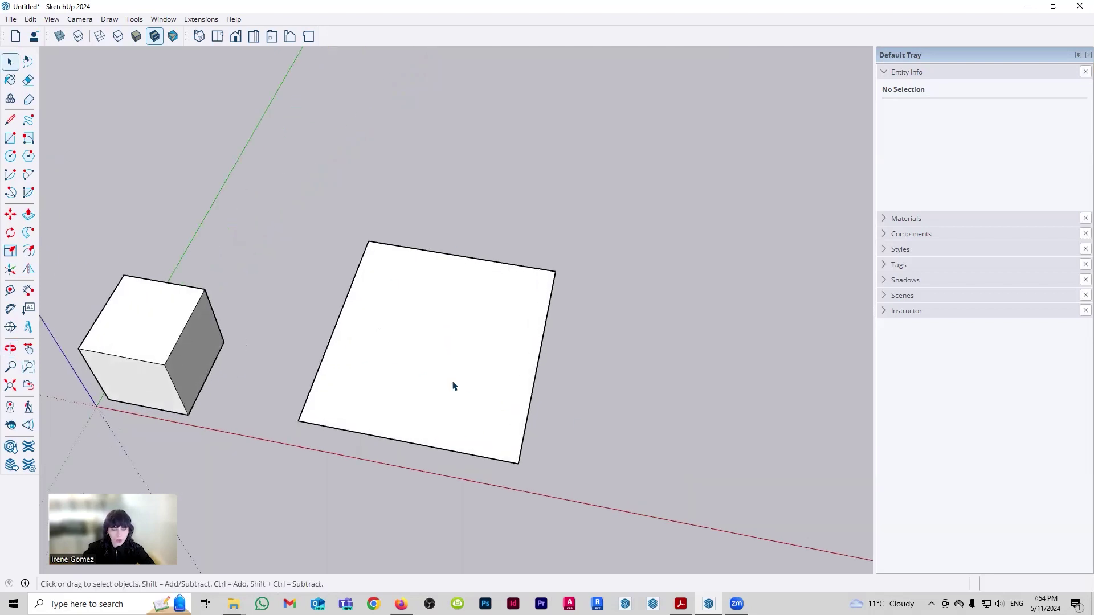
{"action": "scroll", "coordinate": [509, 388], "scroll_direction": "up", "scroll_amount": 1}
{"action": "middle_click_drag", "start_coordinate": [508, 388], "coordinate": [465, 361]}
{"action": "scroll", "coordinate": [466, 362], "scroll_direction": "up", "scroll_amount": 2}
{"action": "scroll", "coordinate": [479, 366], "scroll_direction": "down", "scroll_amount": 1}
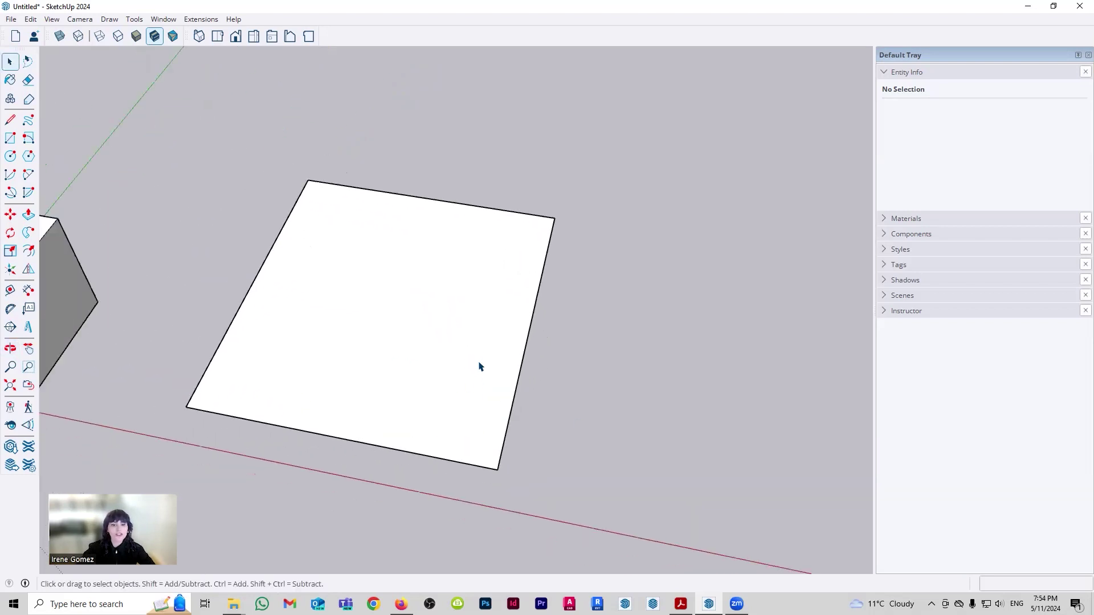
{"action": "scroll", "coordinate": [479, 365], "scroll_direction": "down", "scroll_amount": 2}
{"action": "left_click", "coordinate": [449, 339]}
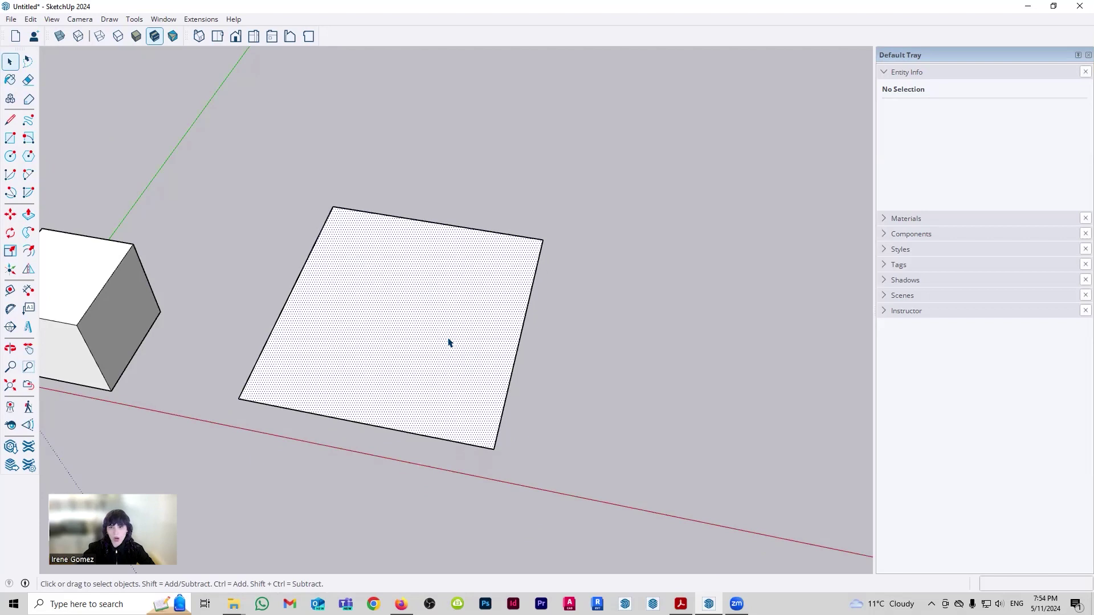
{"action": "left_click", "coordinate": [400, 433]}
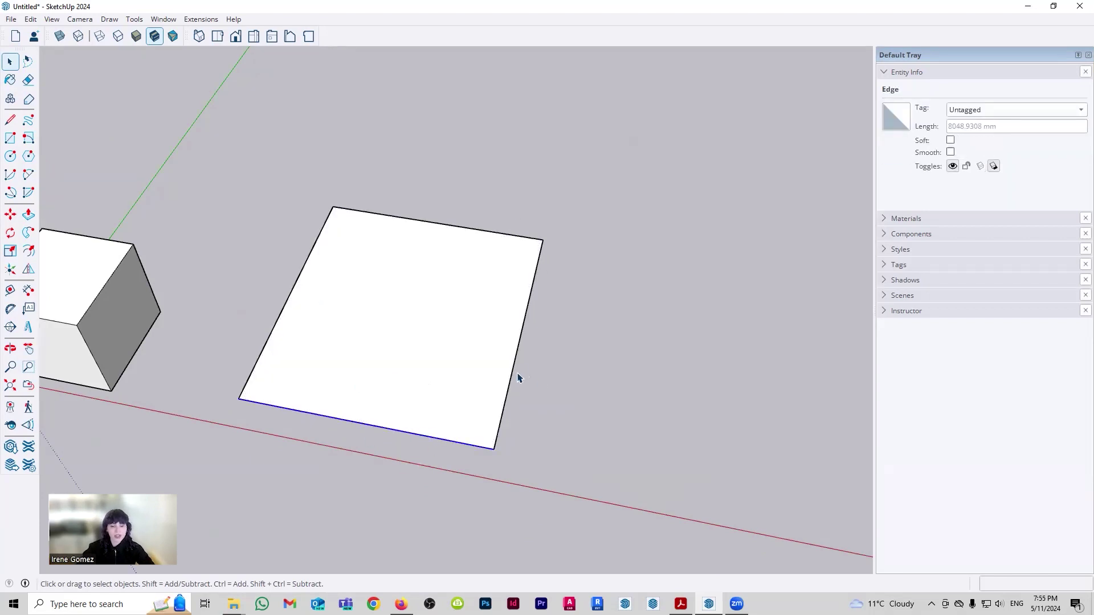
- Delete the rectangle's face while leaving its edges, and undo that deletion
{"action": "left_click", "coordinate": [449, 334]}
{"action": "key", "text": "Delete"}
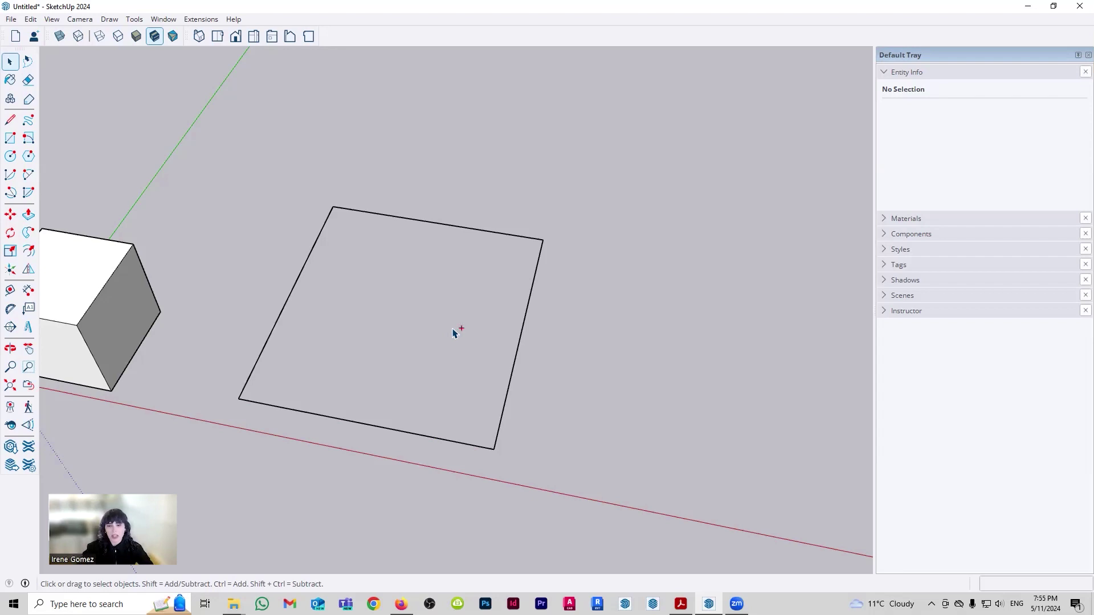
{"action": "key", "text": "ctrl+z"}
- Delete the rectangle's front edge and redraw it as a line between the two open corners
{"action": "left_click", "coordinate": [409, 437]}
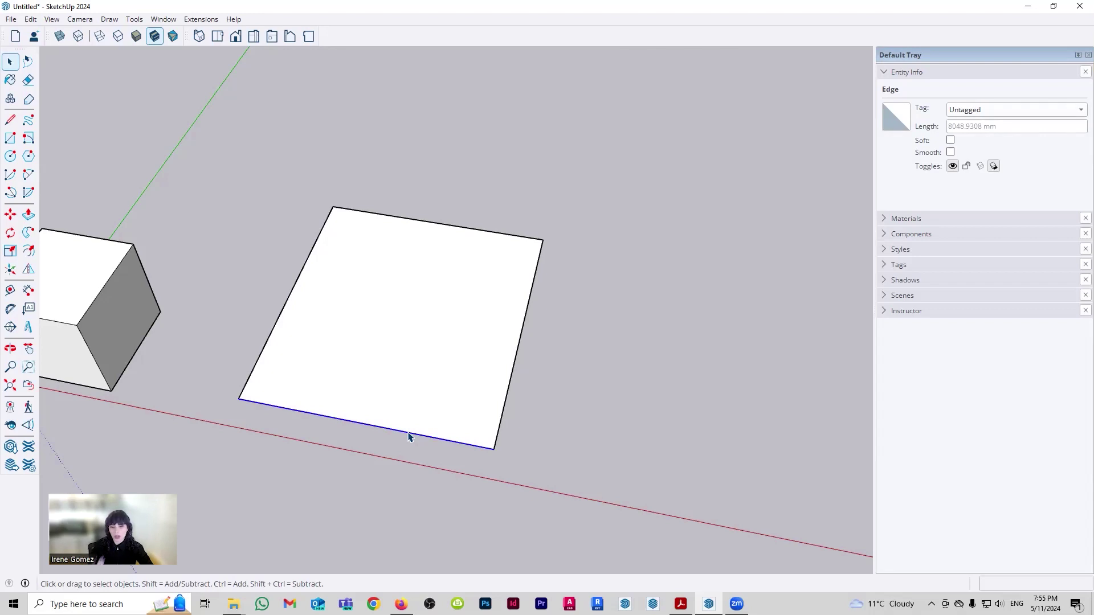
{"action": "key", "text": "Delete"}
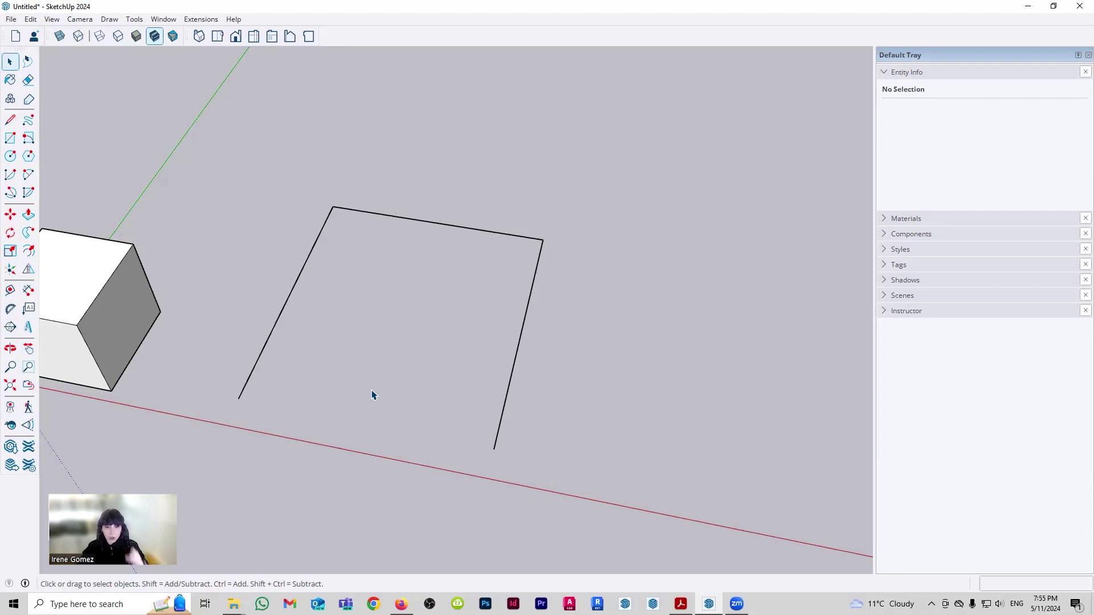
{"action": "key", "text": "l"}
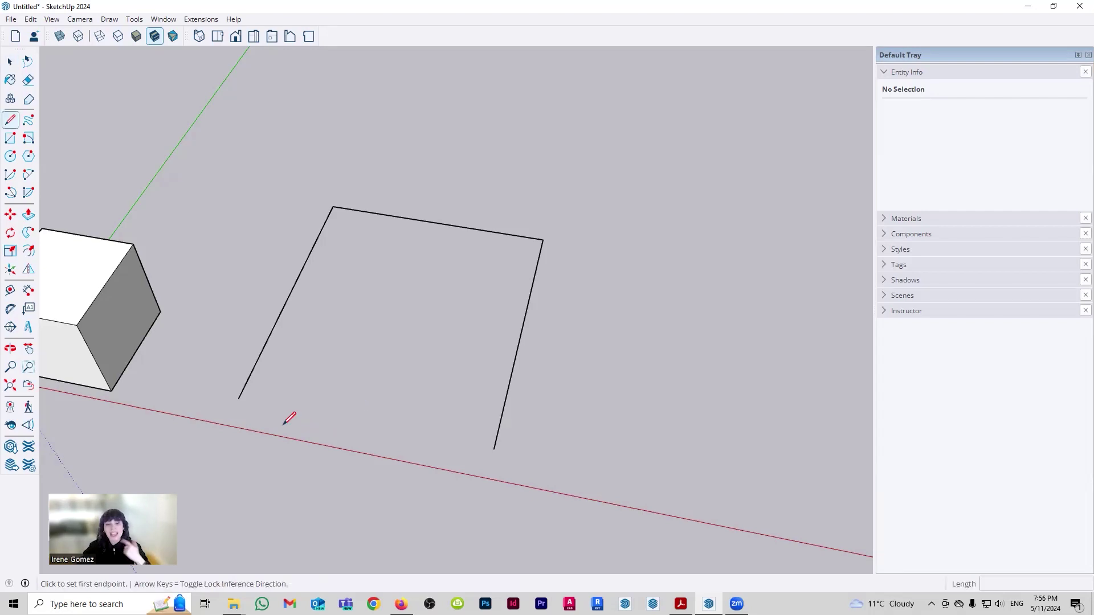
{"action": "left_click", "coordinate": [238, 398]}
{"action": "left_click", "coordinate": [493, 449]}
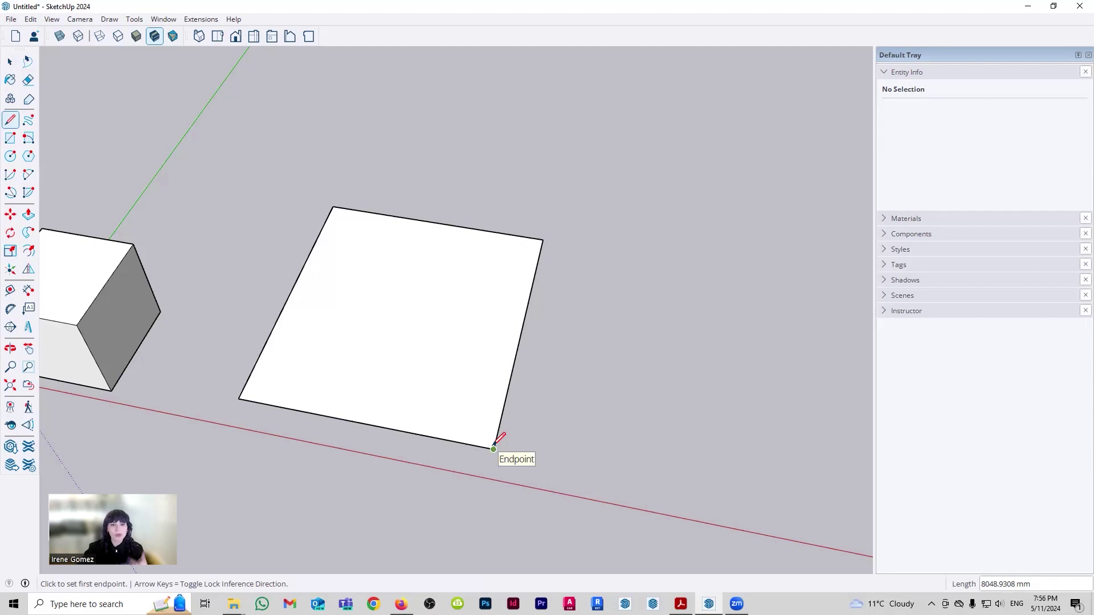
{"action": "key", "text": "space"}
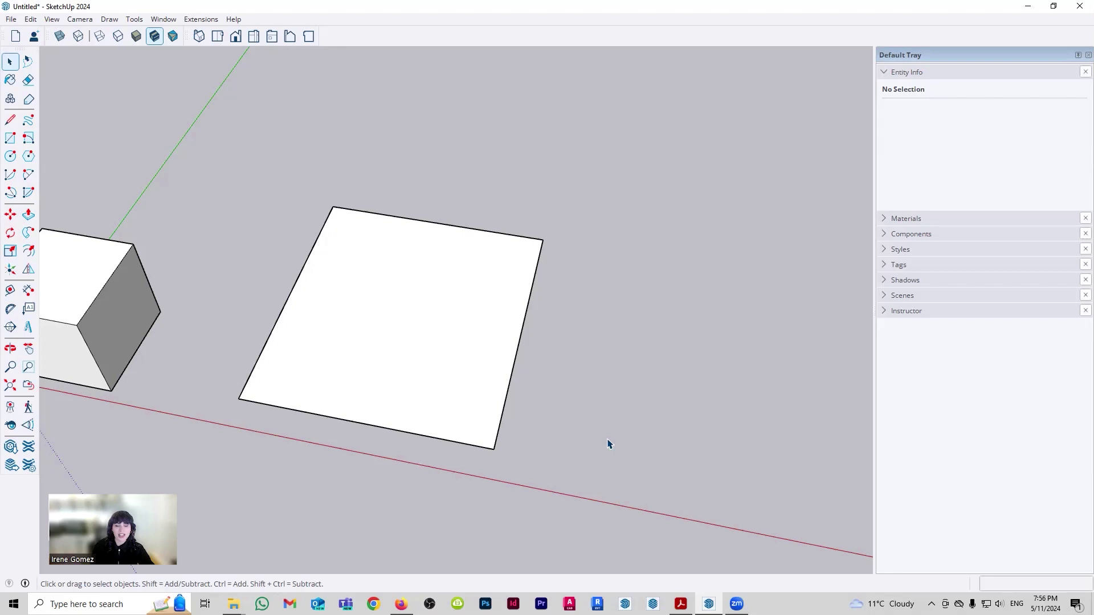
- Undo back through the rectangle's creation so that only the box remains in the model
{"action": "middle_click_drag", "start_coordinate": [607, 444], "coordinate": [479, 407]}
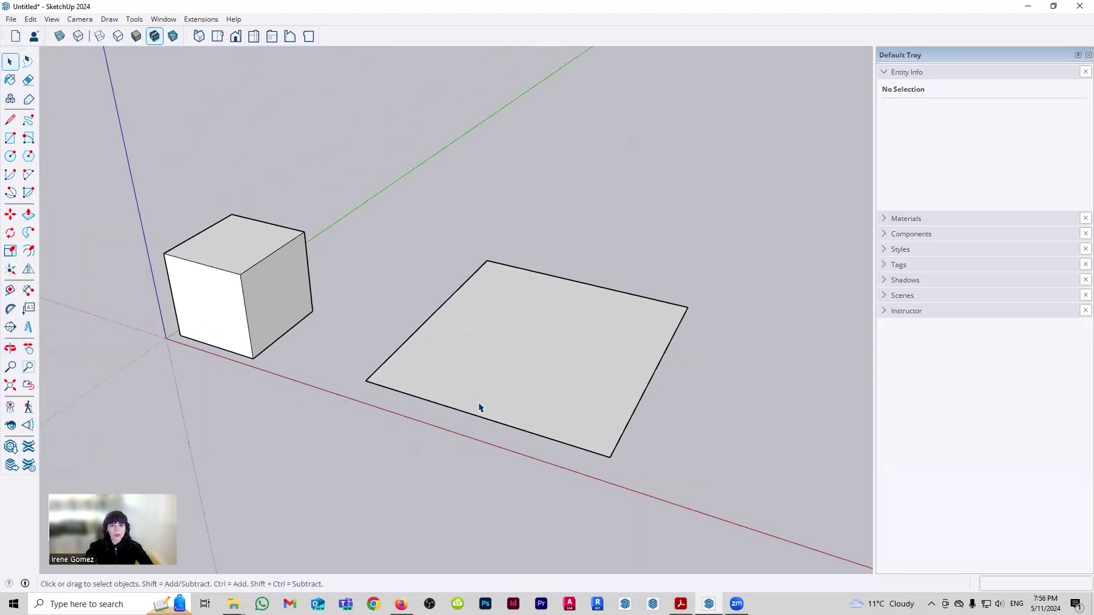
{"action": "scroll", "coordinate": [479, 407], "scroll_direction": "up", "scroll_amount": 1}
{"action": "key", "text": "ctrl+z"}
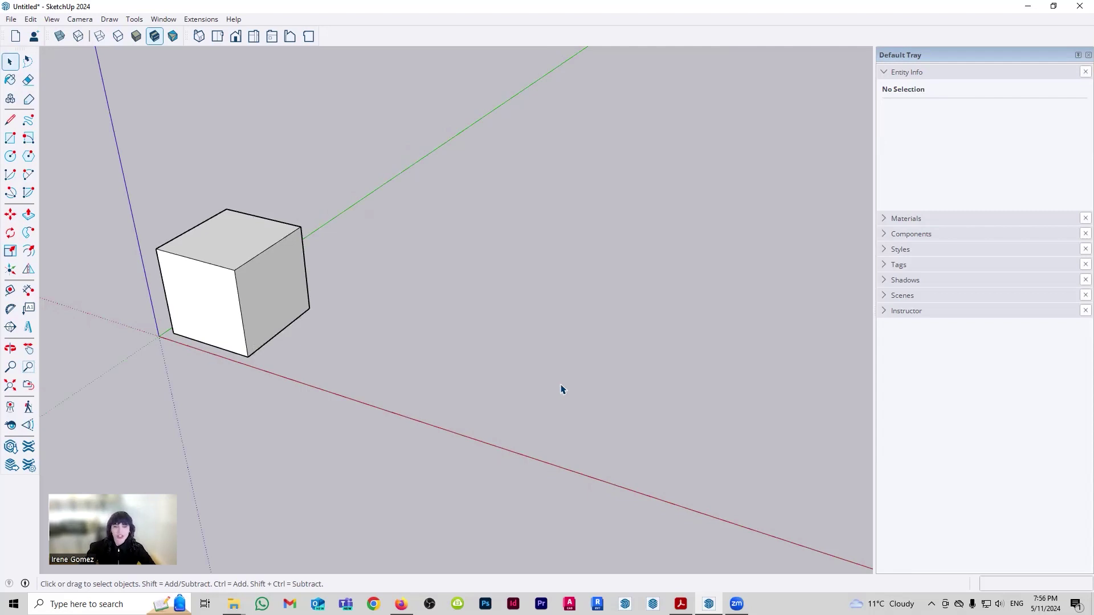
{"action": "middle_click_drag", "start_coordinate": [244, 251], "coordinate": [371, 274]}
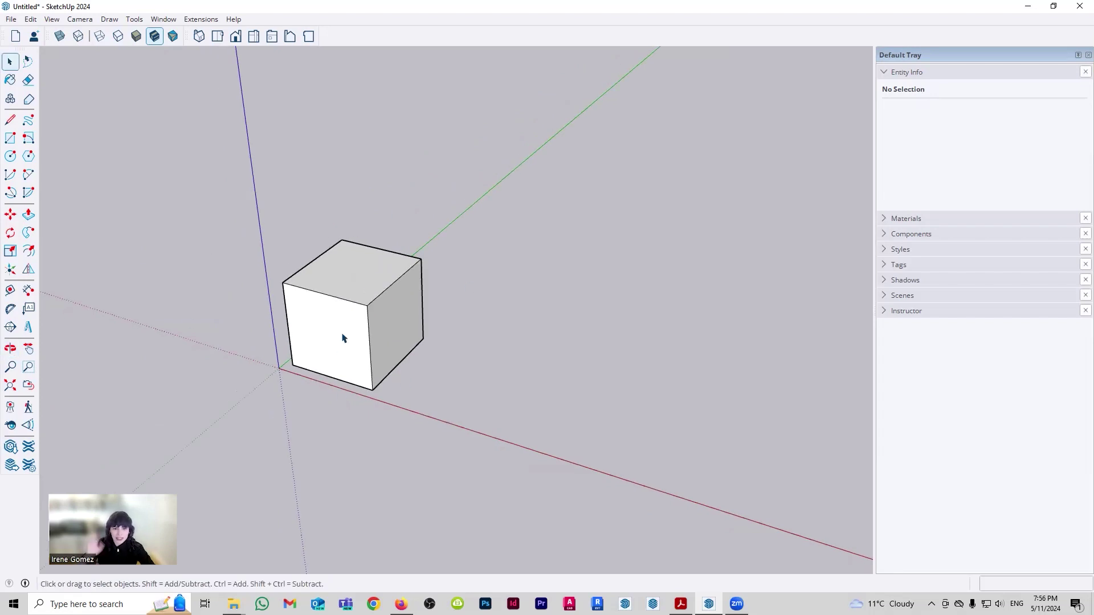
{"action": "scroll", "coordinate": [398, 385], "scroll_direction": "up", "scroll_amount": 4}
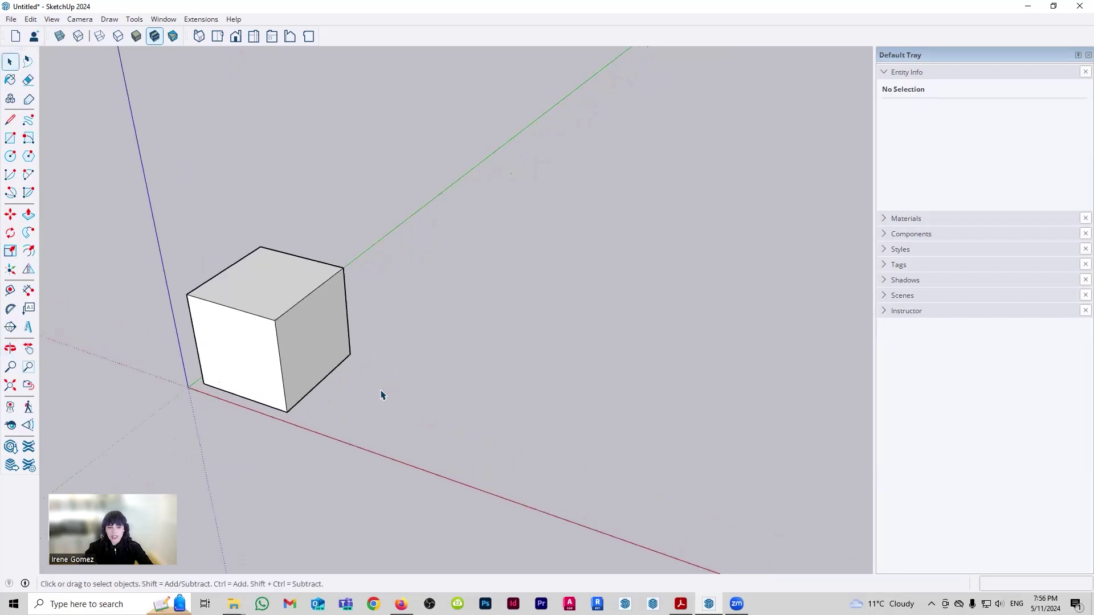
- Draw a rectangle of about 4817 by 4112 mm from the box's bottom side edge and extrude it upward with Push/Pull into a lower block
{"action": "key", "text": "r"}
{"action": "left_click", "coordinate": [316, 381]}
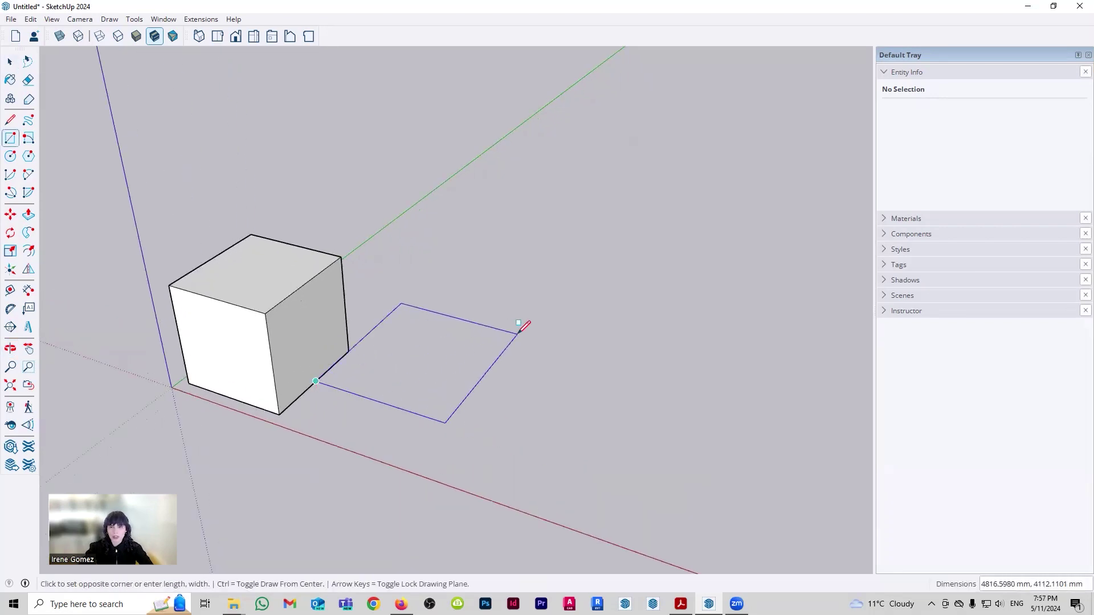
{"action": "left_click", "coordinate": [517, 335]}
{"action": "key", "text": "p"}
{"action": "left_click", "coordinate": [446, 379]}
{"action": "left_click", "coordinate": [444, 327]}
{"action": "key", "text": "space"}
- Select the edges where the low block meets the tall box, and the box's side face, to examine how they are joined
{"action": "middle_click_drag", "start_coordinate": [525, 470], "coordinate": [485, 385]}
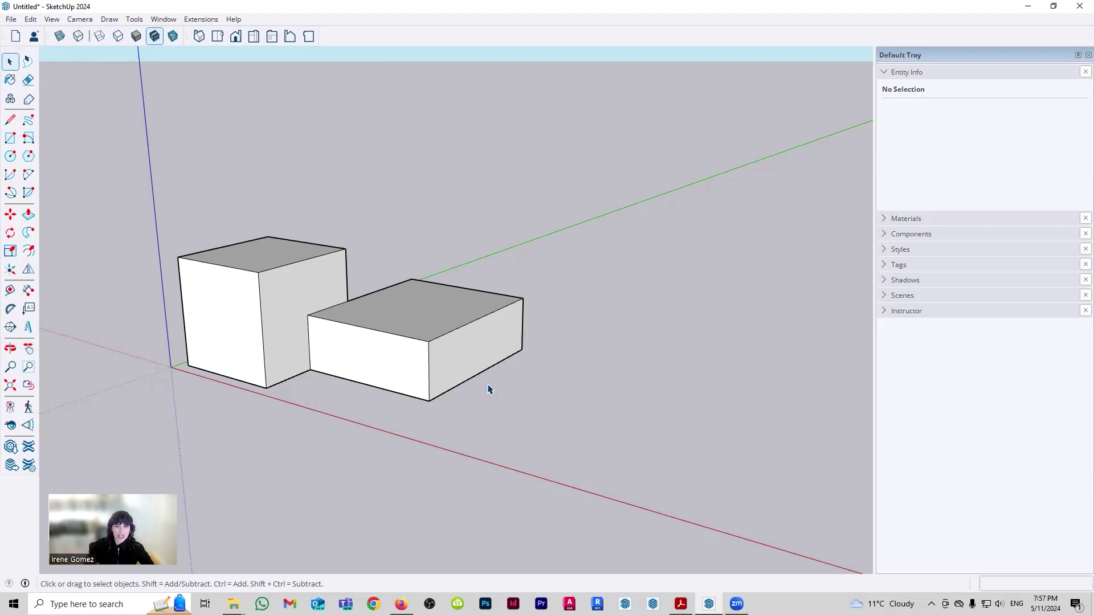
{"action": "scroll", "coordinate": [313, 324], "scroll_direction": "up", "scroll_amount": 1}
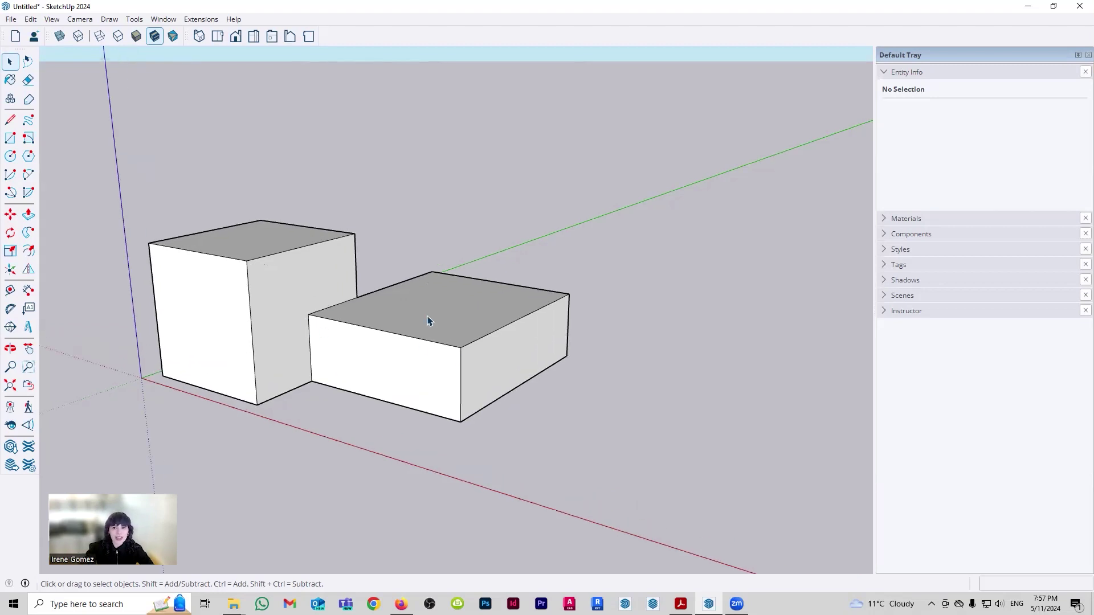
{"action": "left_click", "coordinate": [310, 339]}
{"action": "left_click", "coordinate": [330, 308]}
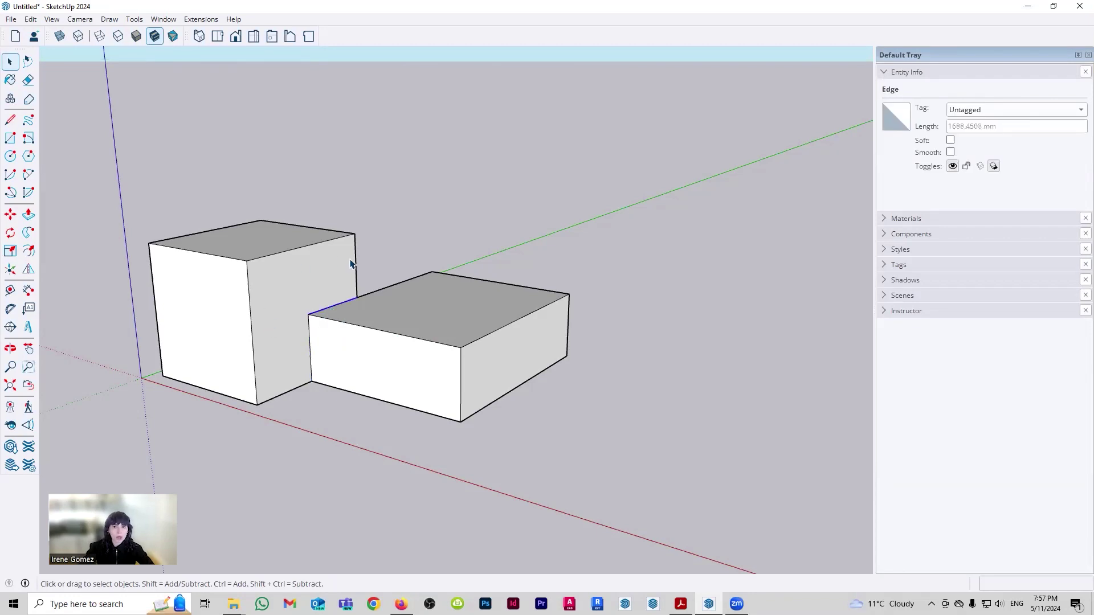
{"action": "left_click", "coordinate": [304, 282]}
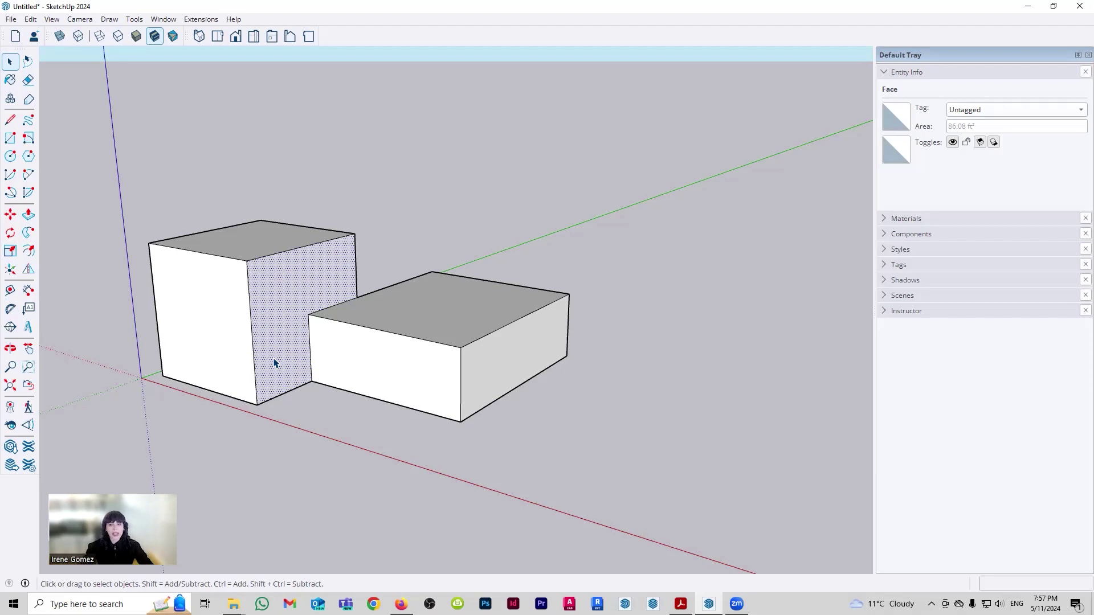
{"action": "middle_click_drag", "start_coordinate": [340, 423], "coordinate": [410, 315]}
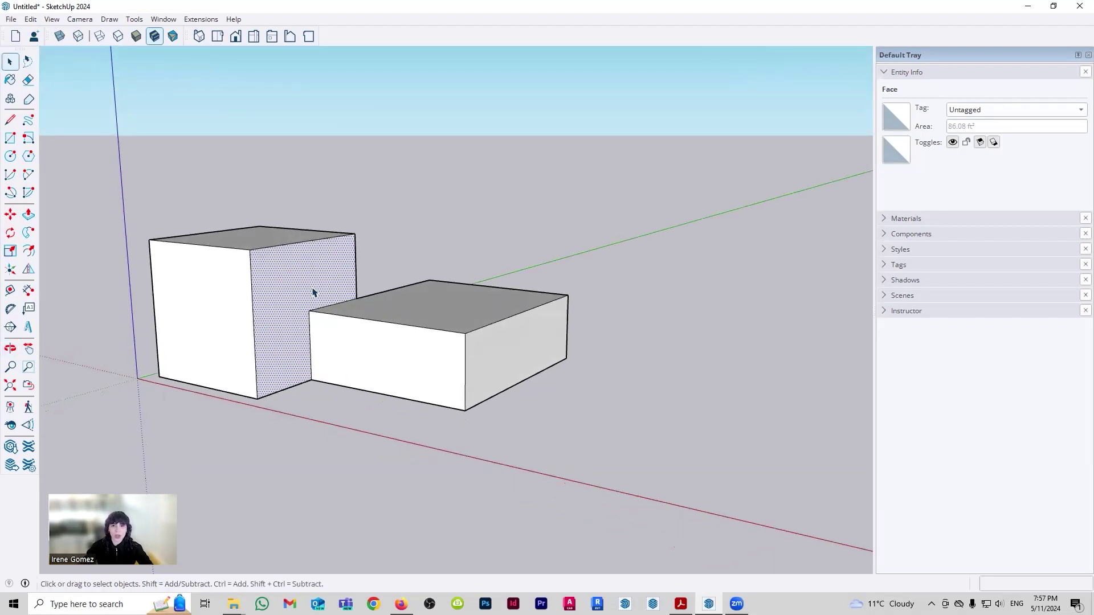
- Try to move the whole low block away from the tall box
{"action": "left_click_drag", "start_coordinate": [299, 266], "coordinate": [655, 450]}
{"action": "middle_click_drag", "start_coordinate": [438, 393], "coordinate": [391, 408]}
{"action": "key", "text": "m"}
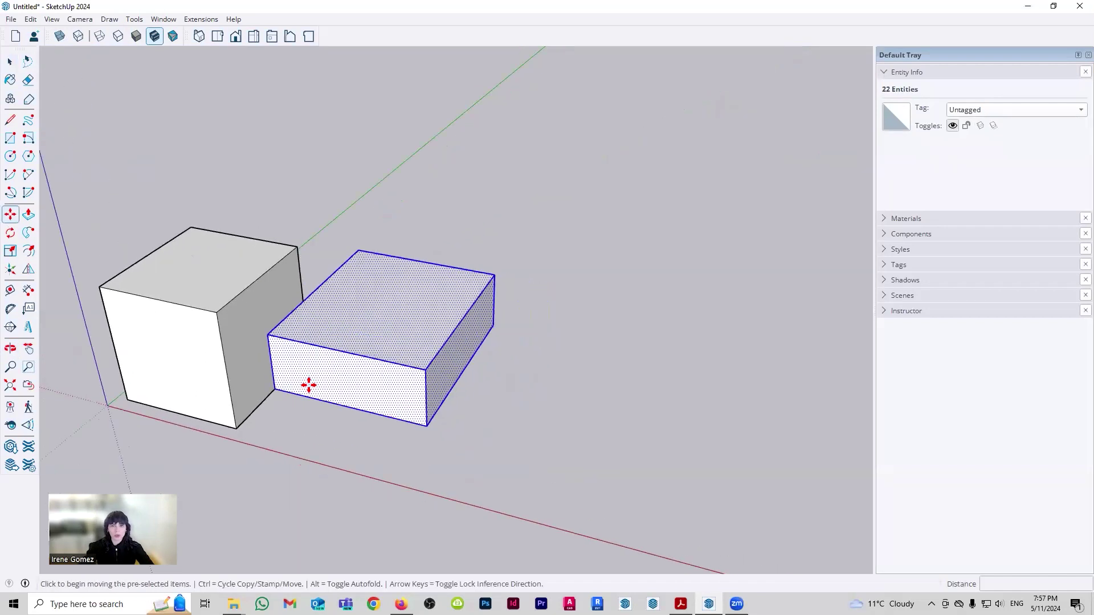
{"action": "left_click", "coordinate": [308, 385]}
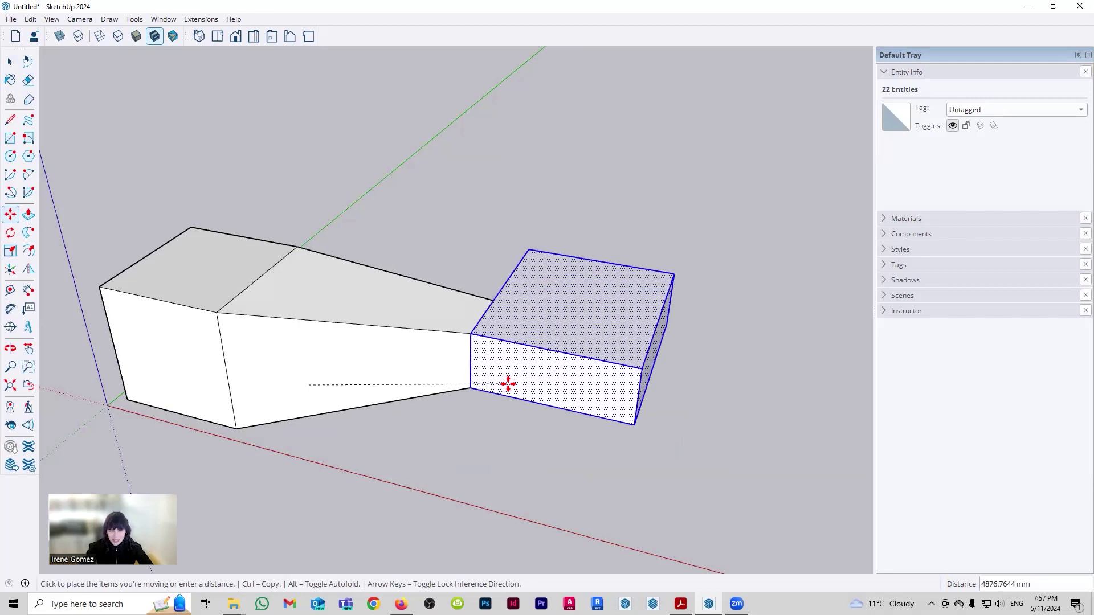
{"action": "middle_click_drag", "start_coordinate": [520, 386], "coordinate": [379, 359]}
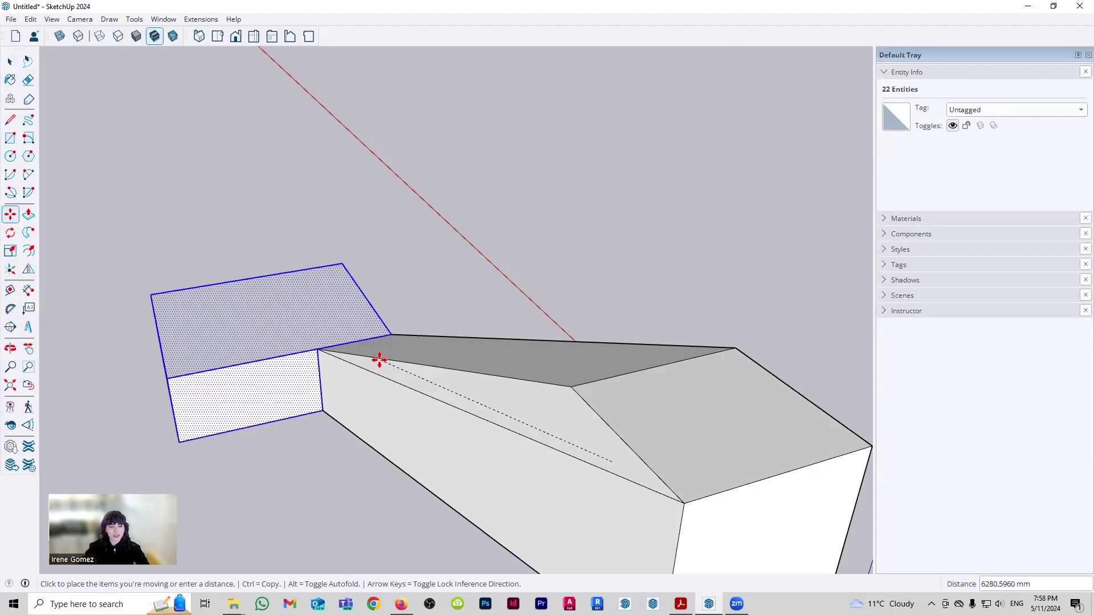
{"action": "left_click", "coordinate": [564, 399]}
{"action": "middle_click_drag", "start_coordinate": [674, 419], "coordinate": [443, 314]}
{"action": "scroll", "coordinate": [449, 320], "scroll_direction": "down", "scroll_amount": 3}
{"action": "middle_click_drag", "start_coordinate": [497, 336], "coordinate": [476, 349]}
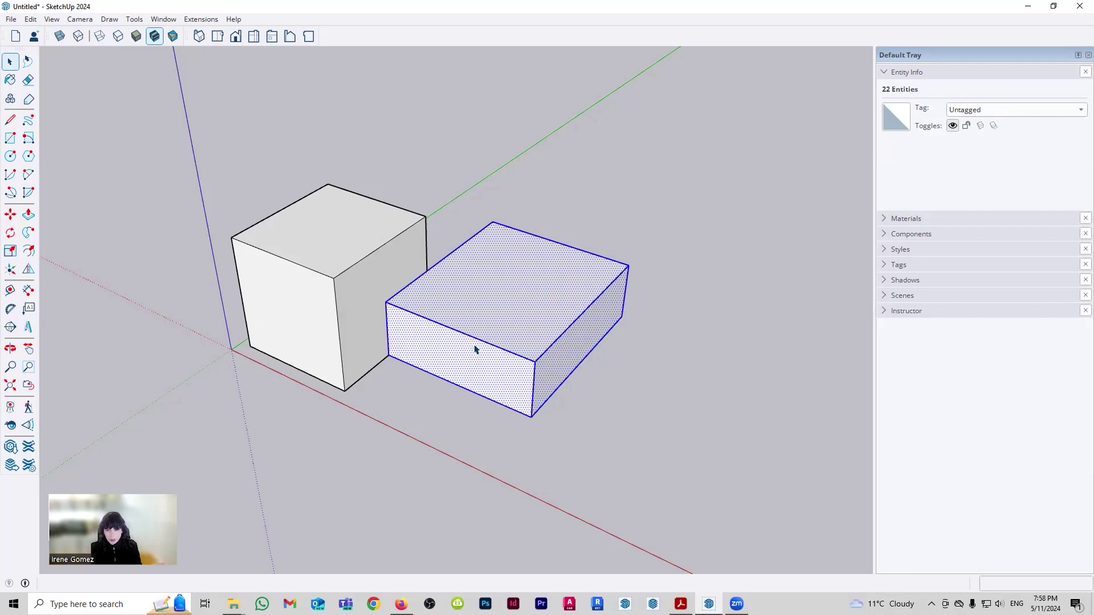
- Move the low block's upper front edge onto the tall box's vertical edge and up to the box's top corner
{"action": "mouse_move", "coordinate": [512, 331]}
{"action": "middle_mouse_down"}
{"action": "mouse_move", "coordinate": [502, 309]}
{"action": "mouse_move", "coordinate": [509, 317]}
{"action": "middle_mouse_up"}
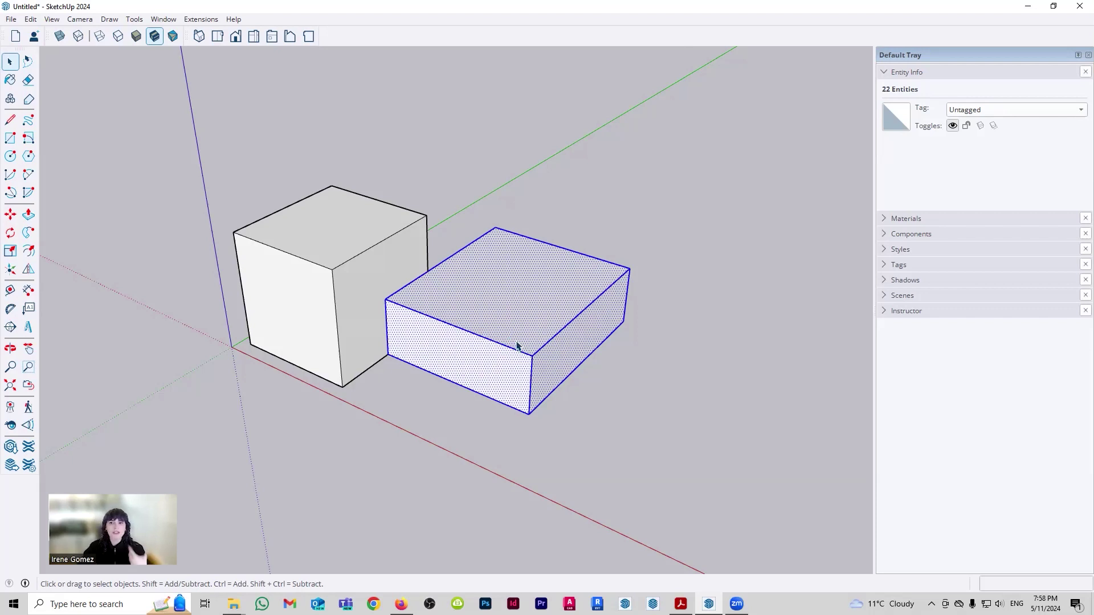
{"action": "middle_click_drag", "start_coordinate": [517, 345], "coordinate": [464, 366]}
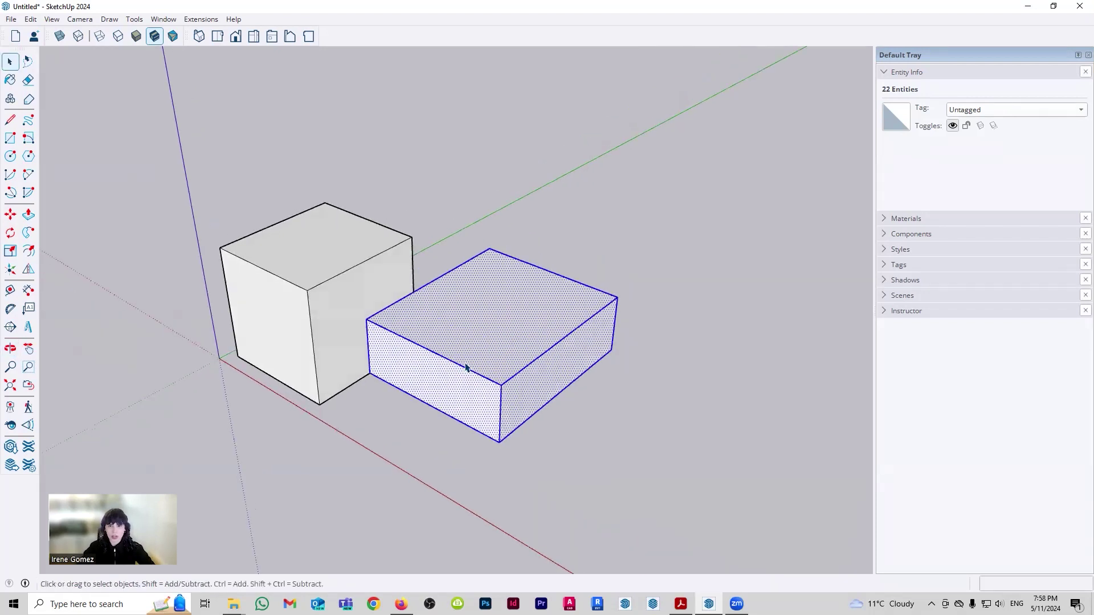
{"action": "left_click", "coordinate": [376, 325]}
{"action": "key", "text": "m"}
{"action": "left_click", "coordinate": [365, 319]}
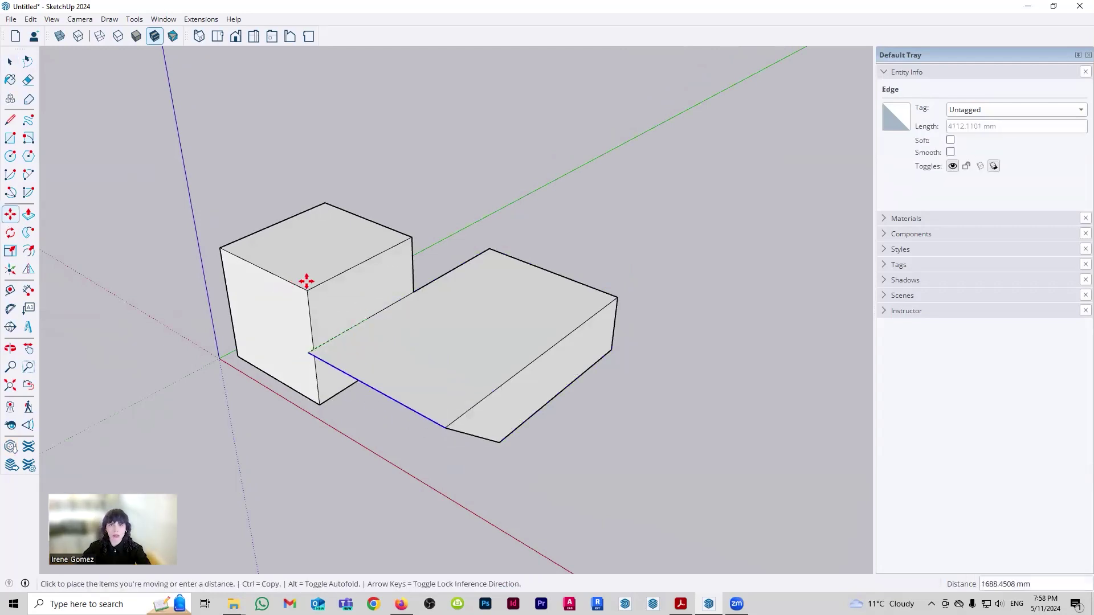
{"action": "left_click", "coordinate": [317, 353]}
{"action": "left_click", "coordinate": [314, 350]}
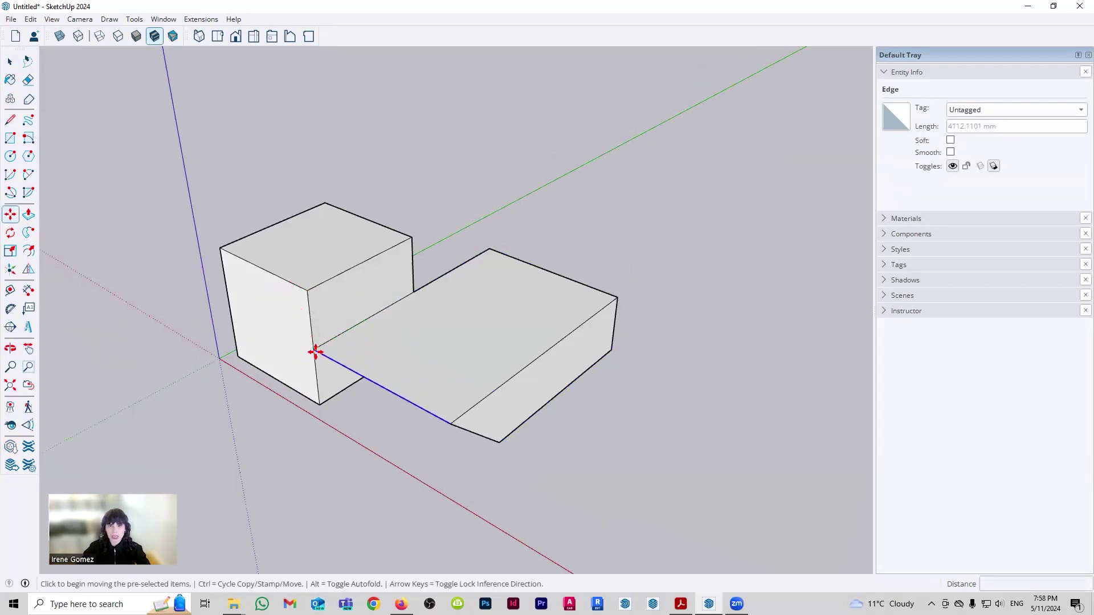
{"action": "left_click", "coordinate": [305, 288]}
- Move the low block's upper back corner point inward with the Move tool
{"action": "middle_click_drag", "start_coordinate": [647, 344], "coordinate": [492, 337]}
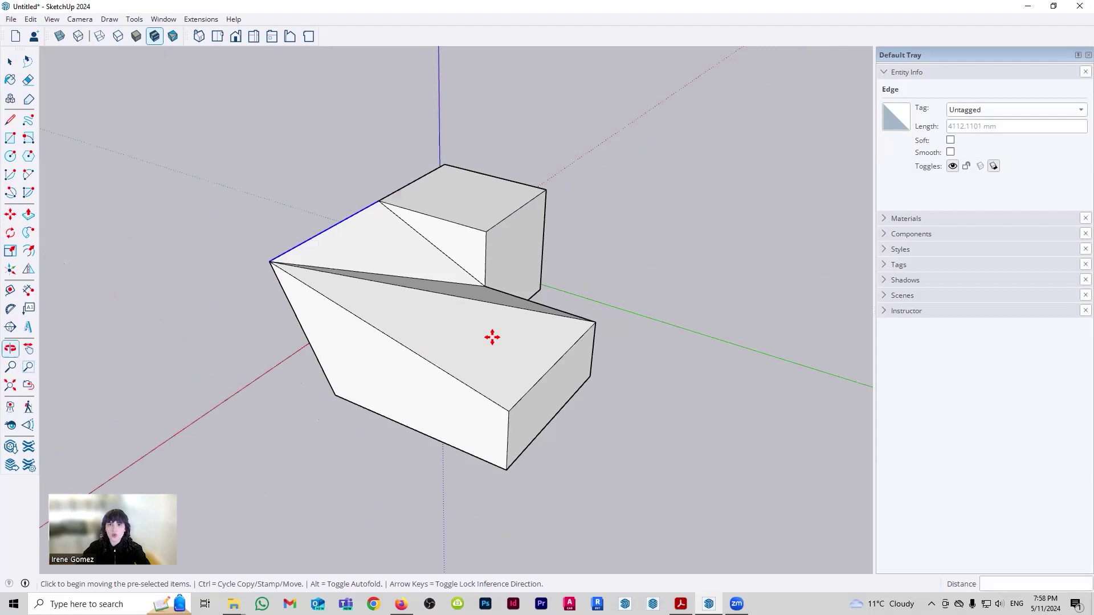
{"action": "left_click", "coordinate": [593, 322]}
{"action": "key", "text": "space"}
{"action": "key", "text": "m"}
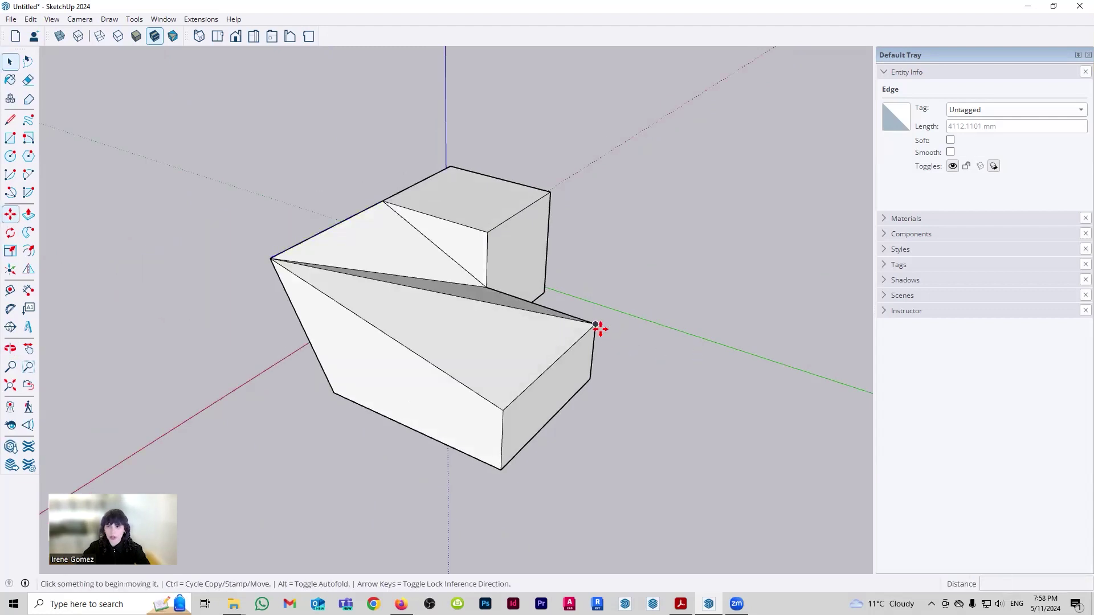
{"action": "left_click", "coordinate": [593, 324]}
{"action": "left_click", "coordinate": [546, 356]}
{"action": "key", "text": "space"}
- Move the deformed block's outer end face toward the tall box and clear the selection
{"action": "middle_click_drag", "start_coordinate": [302, 393], "coordinate": [1054, 421]}
{"action": "middle_click_drag", "start_coordinate": [429, 315], "coordinate": [267, 302]}
{"action": "key", "text": "m"}
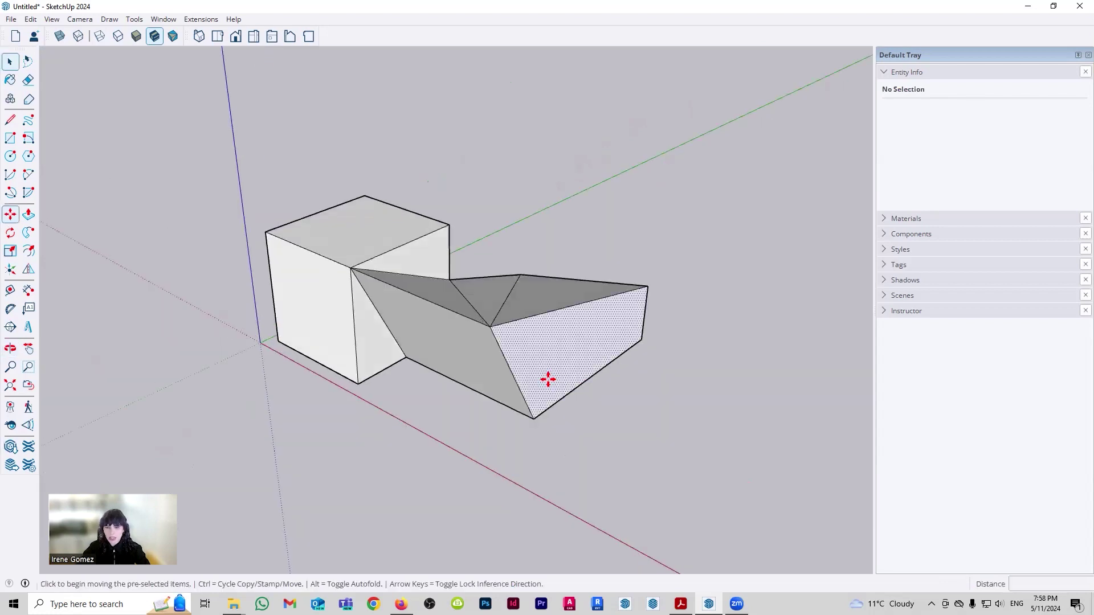
{"action": "left_click", "coordinate": [547, 378]}
{"action": "left_click", "coordinate": [495, 356]}
{"action": "key", "text": "space"}
{"action": "left_click", "coordinate": [578, 410]}
{"action": "middle_click_drag", "start_coordinate": [503, 384], "coordinate": [602, 398]}
{"action": "middle_click_drag", "start_coordinate": [424, 379], "coordinate": [445, 408]}
{"action": "middle_click_drag", "start_coordinate": [606, 421], "coordinate": [511, 420]}
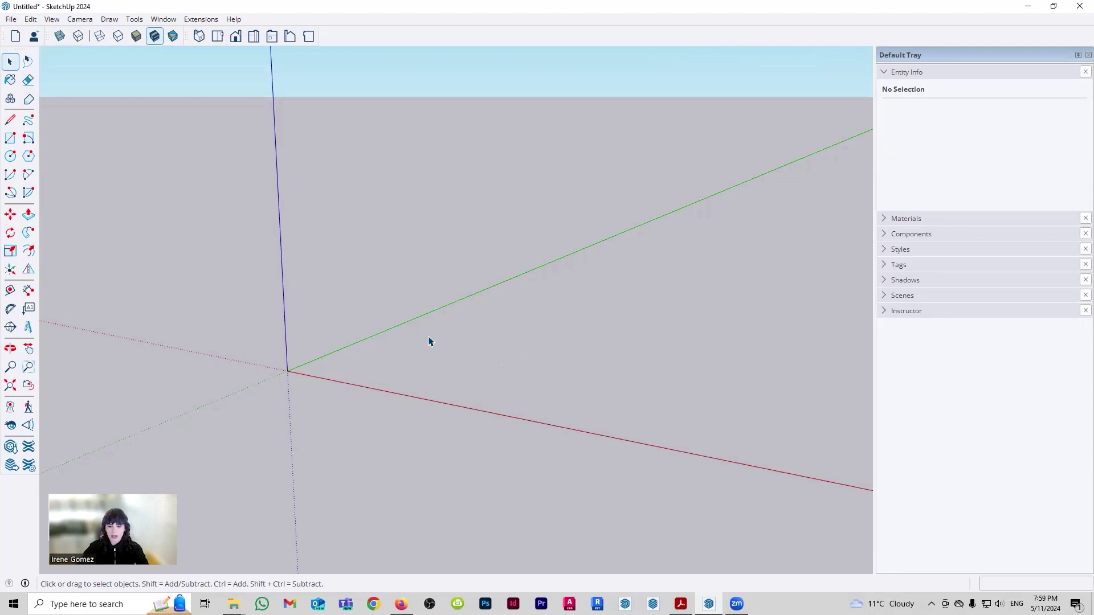
- Draw two separate diagonal lines in the empty model, one beyond the green axis and one crossing the red axis
{"action": "key", "text": "l"}
{"action": "left_click", "coordinate": [345, 286]}
{"action": "left_click", "coordinate": [460, 226]}
{"action": "key", "text": "Escape"}
{"action": "left_click", "coordinate": [437, 384]}
{"action": "left_click", "coordinate": [554, 467]}
{"action": "key", "text": "space"}
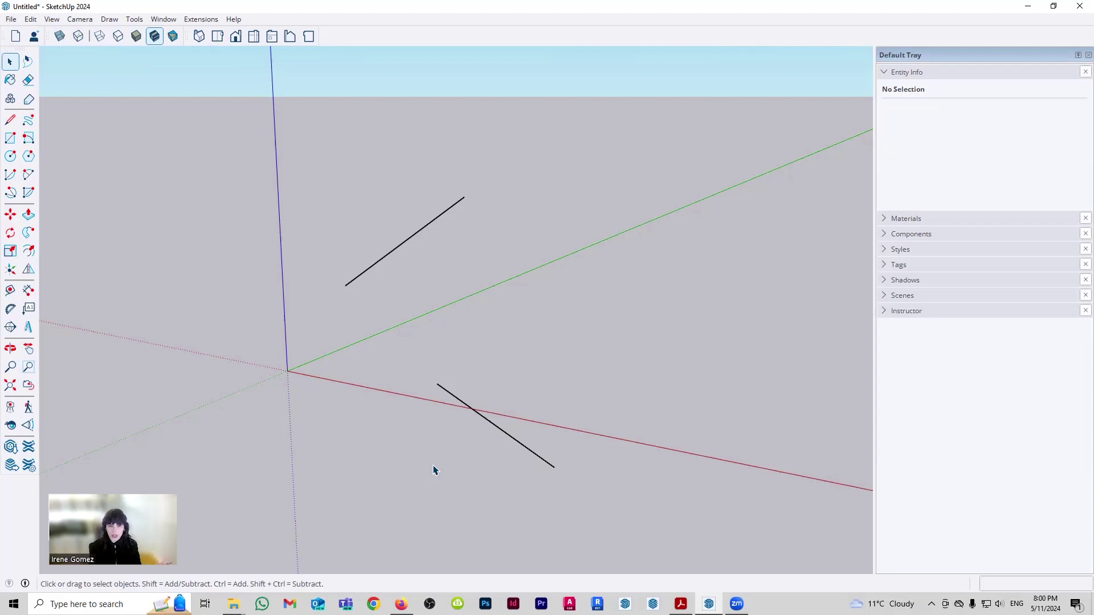
- Select both diagonal lines together and delete them
{"action": "middle_click_drag", "start_coordinate": [581, 378], "coordinate": [413, 405]}
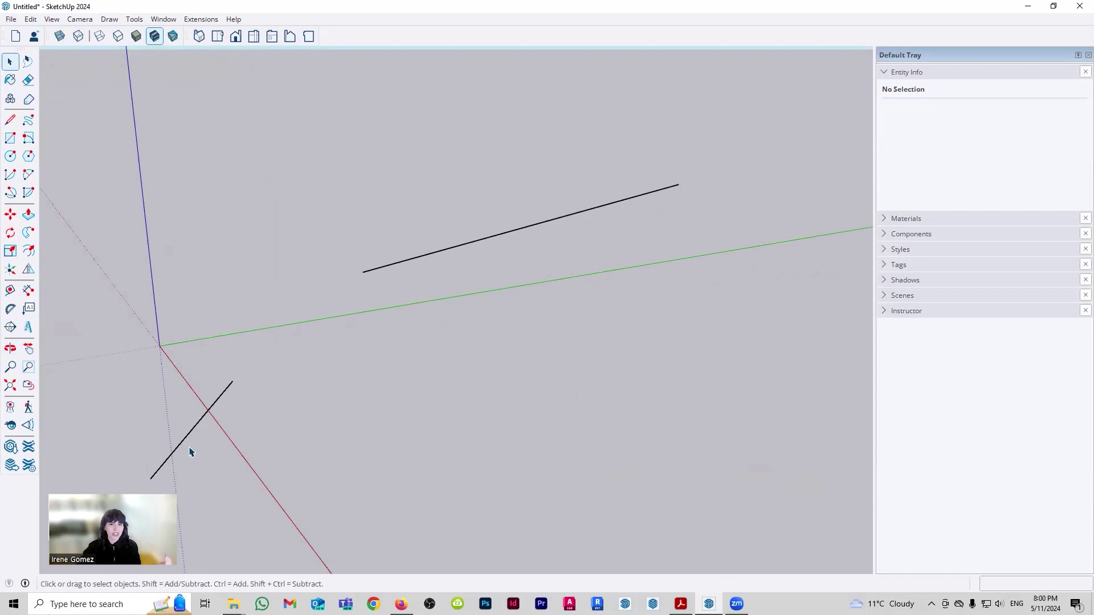
{"action": "middle_click_drag", "start_coordinate": [317, 387], "coordinate": [513, 395]}
{"action": "middle_click_drag", "start_coordinate": [599, 427], "coordinate": [522, 415]}
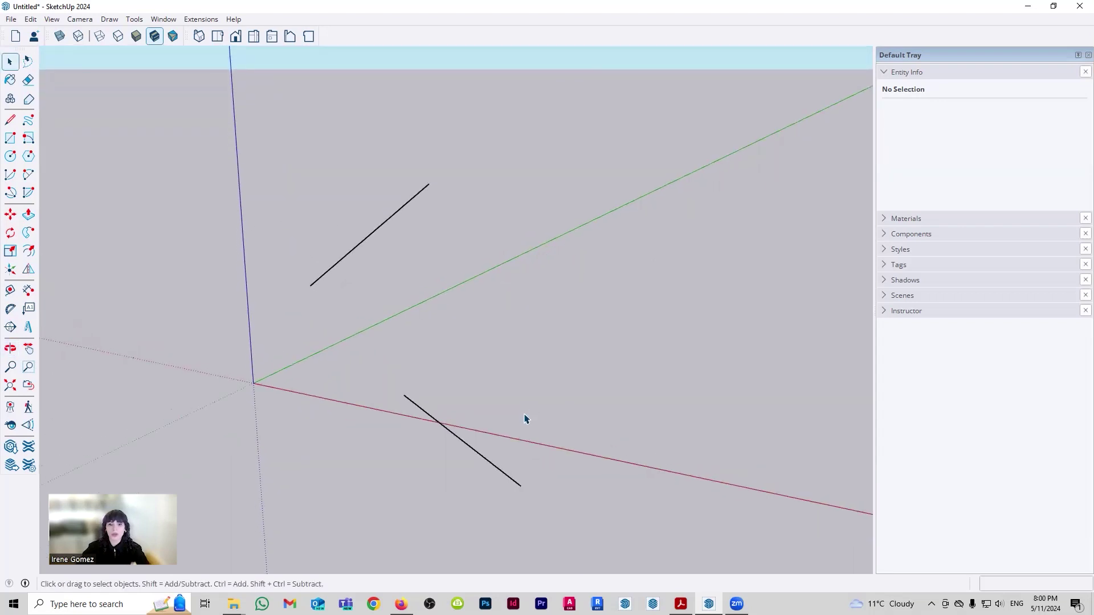
{"action": "left_click_drag", "start_coordinate": [531, 470], "coordinate": [286, 166]}
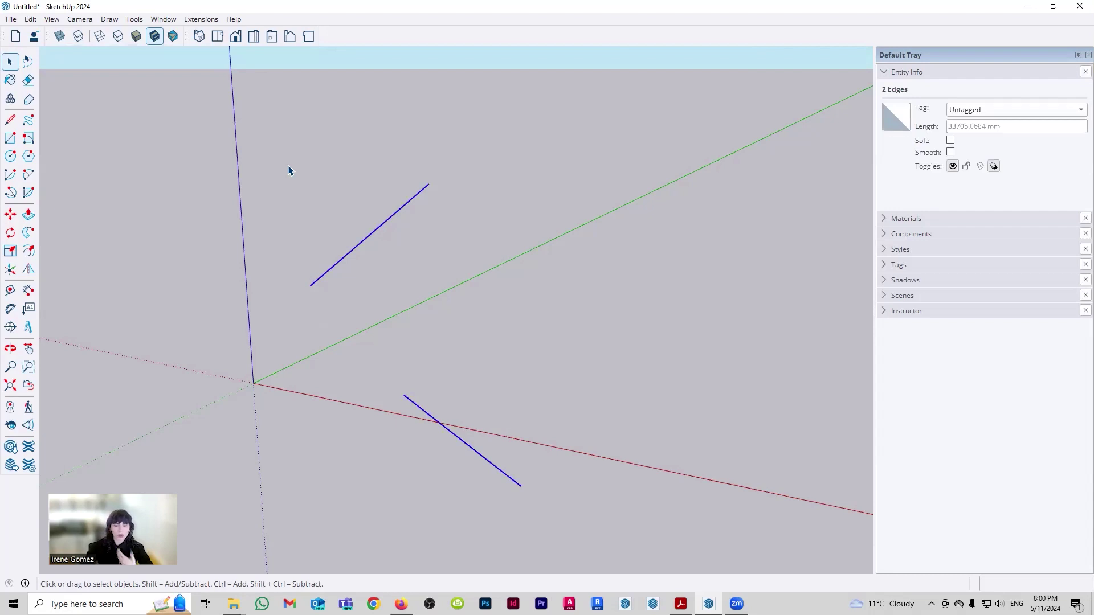
{"action": "key", "text": "Delete"}
- Draw a closed, irregular zigzag outline from freely placed connected lines across the red and green axes
{"action": "middle_click_drag", "start_coordinate": [547, 356], "coordinate": [421, 383]}
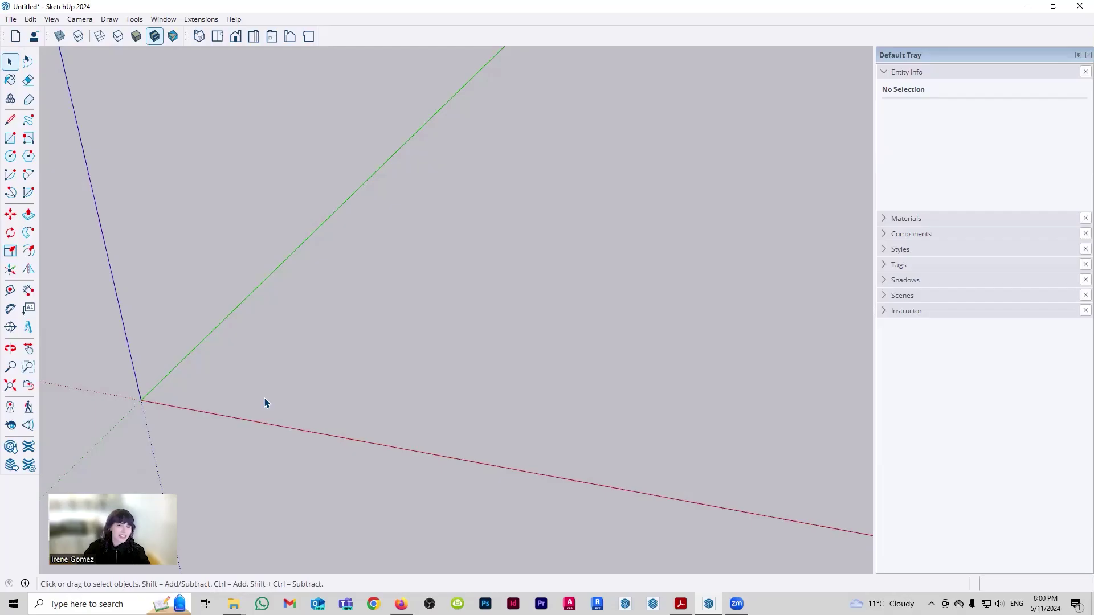
{"action": "key", "text": "l"}
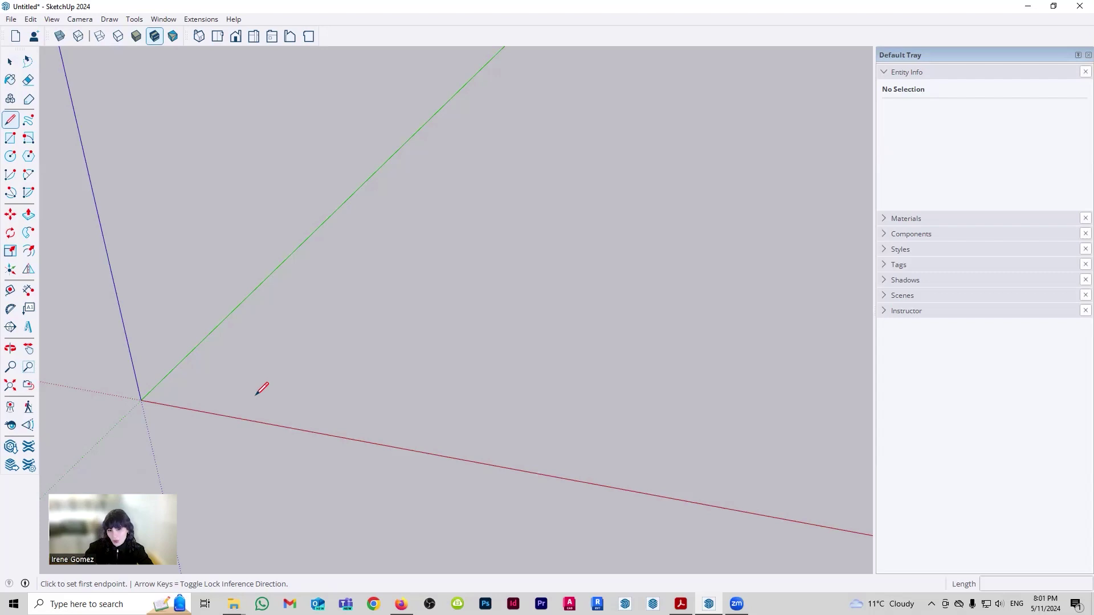
{"action": "left_click", "coordinate": [254, 395]}
{"action": "left_click", "coordinate": [92, 262]}
{"action": "left_click", "coordinate": [303, 334]}
{"action": "left_click", "coordinate": [227, 226]}
{"action": "left_click", "coordinate": [249, 174]}
{"action": "left_click", "coordinate": [357, 204]}
{"action": "left_click", "coordinate": [401, 121]}
{"action": "left_click", "coordinate": [529, 204]}
{"action": "left_click", "coordinate": [634, 345]}
{"action": "left_click", "coordinate": [729, 229]}
{"action": "left_click", "coordinate": [785, 368]}
{"action": "left_click", "coordinate": [815, 461]}
{"action": "left_click", "coordinate": [585, 520]}
{"action": "left_click", "coordinate": [476, 358]}
{"action": "left_click", "coordinate": [416, 395]}
{"action": "left_click", "coordinate": [352, 509]}
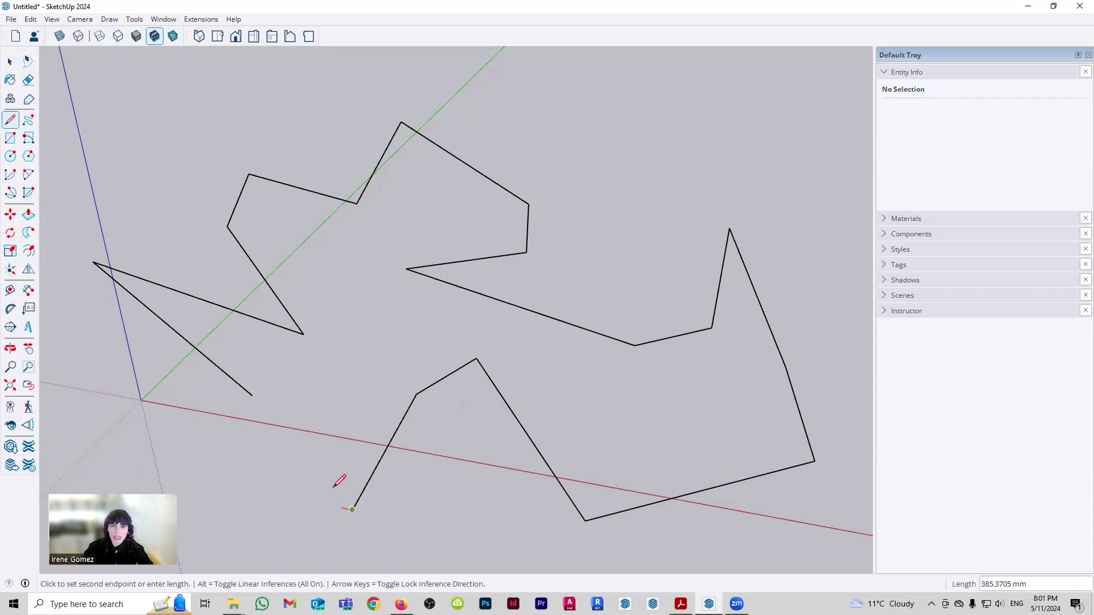
{"action": "left_click", "coordinate": [252, 395]}
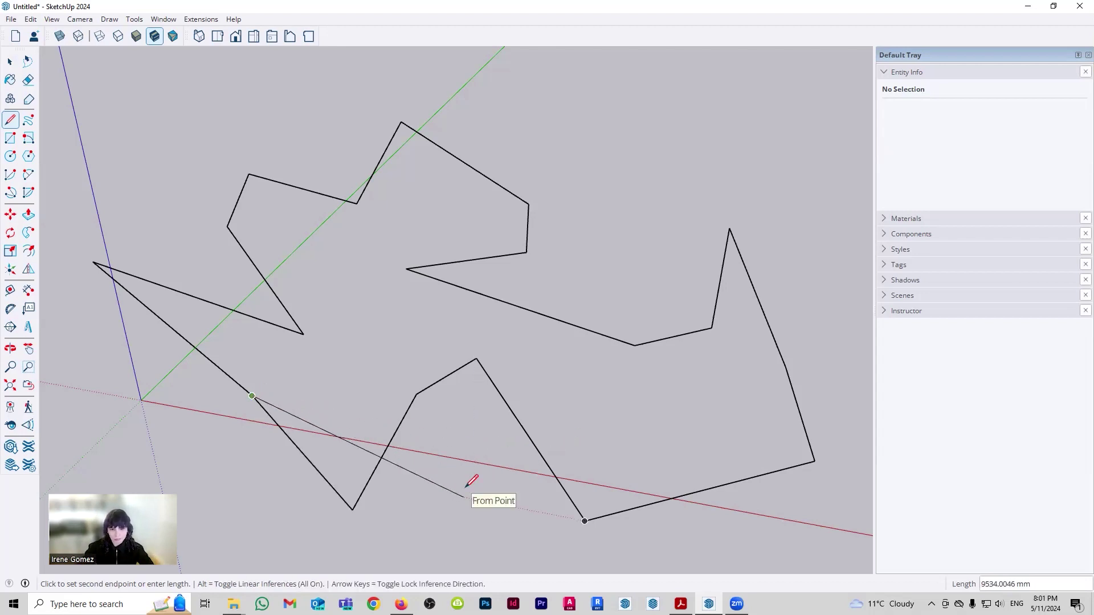
{"action": "key", "text": "space"}
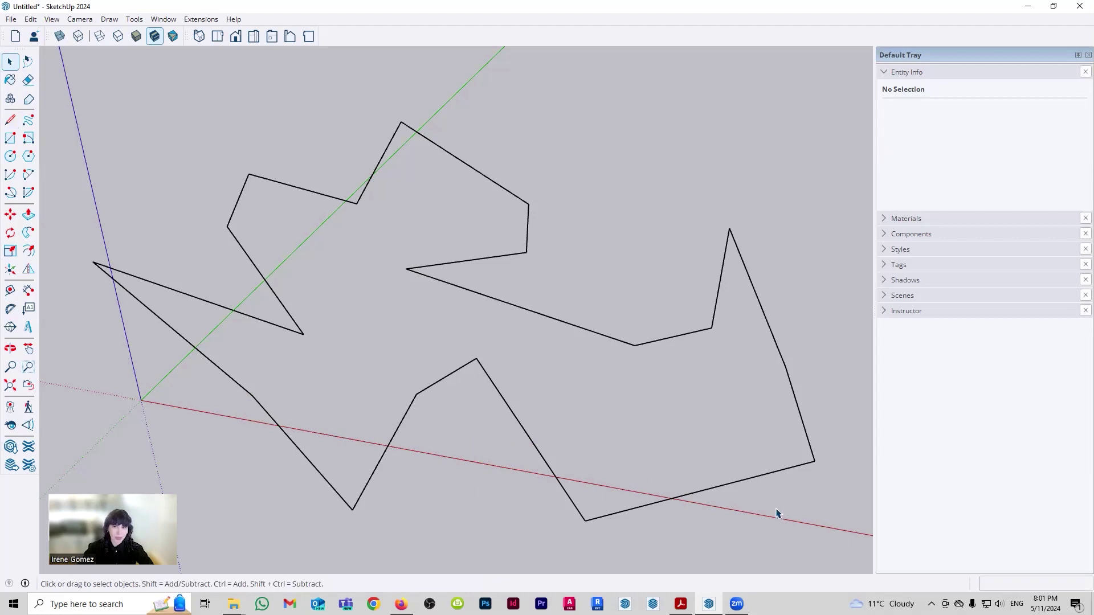
- Inspect the zigzag outline from other angles, select all of its edges and delete them
{"action": "mouse_move", "coordinate": [797, 530]}
{"action": "middle_mouse_down"}
{"action": "mouse_move", "coordinate": [700, 456]}
{"action": "mouse_move", "coordinate": [556, 310]}
{"action": "mouse_move", "coordinate": [514, 307]}
{"action": "mouse_move", "coordinate": [488, 330]}
{"action": "mouse_move", "coordinate": [498, 396]}
{"action": "mouse_move", "coordinate": [496, 313]}
{"action": "mouse_move", "coordinate": [552, 410]}
{"action": "mouse_move", "coordinate": [613, 442]}
{"action": "middle_mouse_up"}
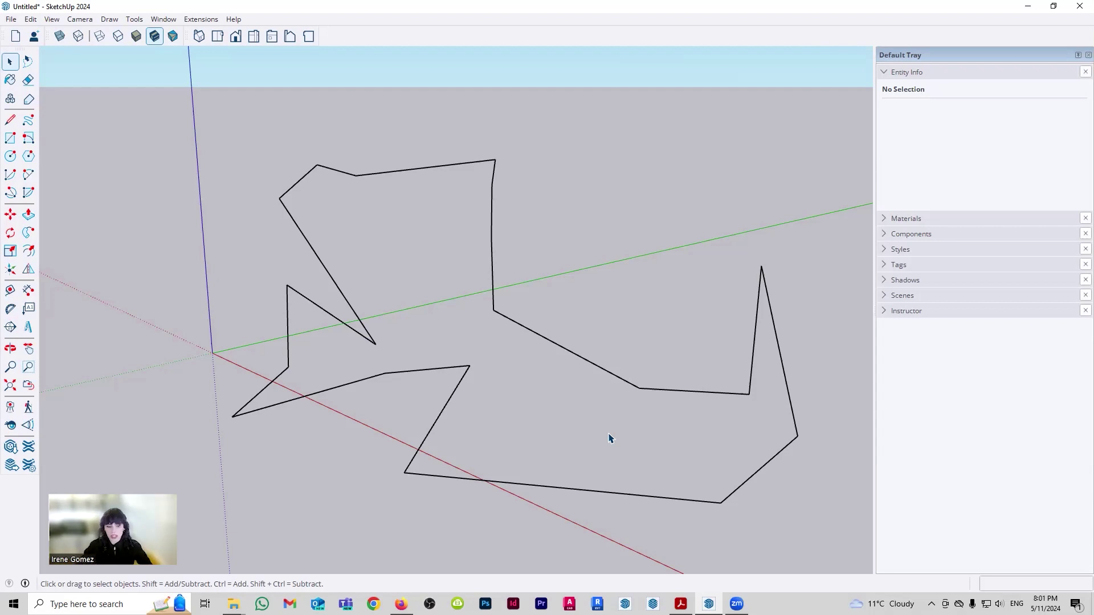
{"action": "mouse_move", "coordinate": [518, 376]}
{"action": "middle_mouse_down"}
{"action": "mouse_move", "coordinate": [420, 319]}
{"action": "mouse_move", "coordinate": [629, 379]}
{"action": "mouse_move", "coordinate": [603, 407]}
{"action": "mouse_move", "coordinate": [559, 368]}
{"action": "middle_mouse_up"}
{"action": "mouse_move", "coordinate": [629, 374]}
{"action": "middle_mouse_down"}
{"action": "mouse_move", "coordinate": [608, 379]}
{"action": "mouse_move", "coordinate": [629, 385]}
{"action": "middle_mouse_up"}
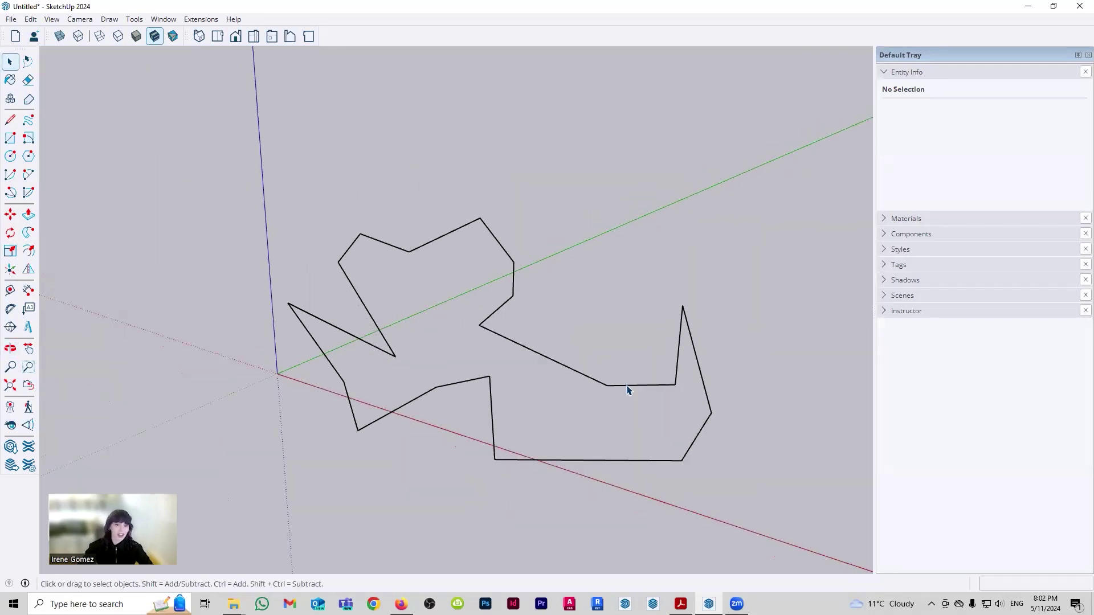
{"action": "mouse_move", "coordinate": [753, 482]}
{"action": "left_mouse_down"}
{"action": "mouse_move", "coordinate": [330, 235]}
{"action": "mouse_move", "coordinate": [214, 183]}
{"action": "left_mouse_up"}
{"action": "key", "text": "Delete"}
- Draw a rectangular face near the origin with four lines parallel to the green and red axes, about 30 m along red
{"action": "mouse_move", "coordinate": [266, 261]}
{"action": "middle_mouse_down"}
{"action": "mouse_move", "coordinate": [424, 362]}
{"action": "mouse_move", "coordinate": [449, 405]}
{"action": "mouse_move", "coordinate": [410, 359]}
{"action": "mouse_move", "coordinate": [380, 359]}
{"action": "mouse_move", "coordinate": [402, 379]}
{"action": "middle_mouse_up"}
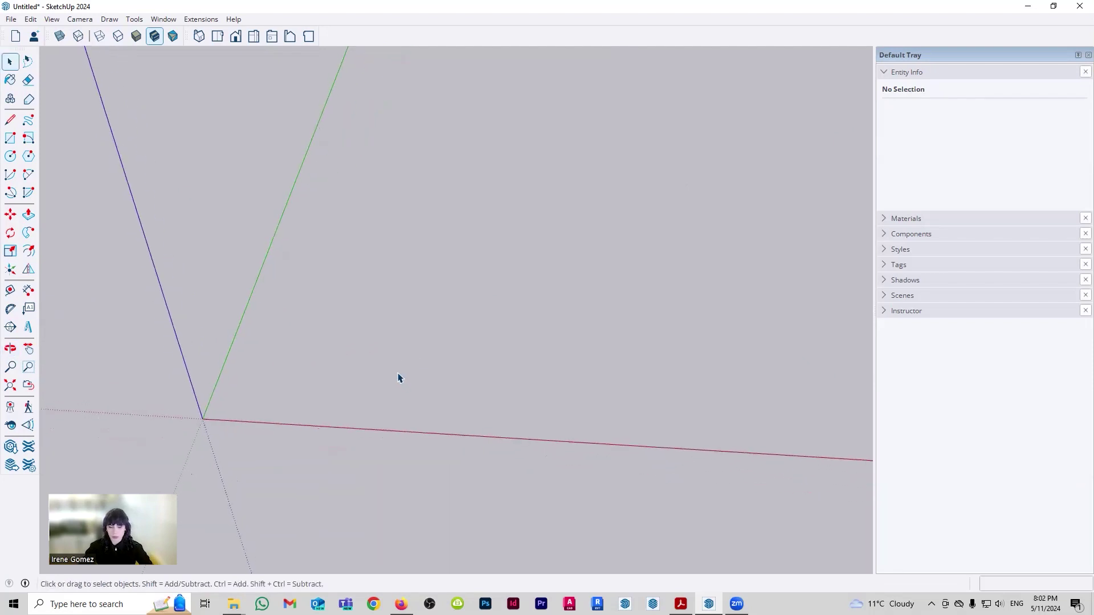
{"action": "key", "text": "l"}
{"action": "left_click", "coordinate": [225, 408]}
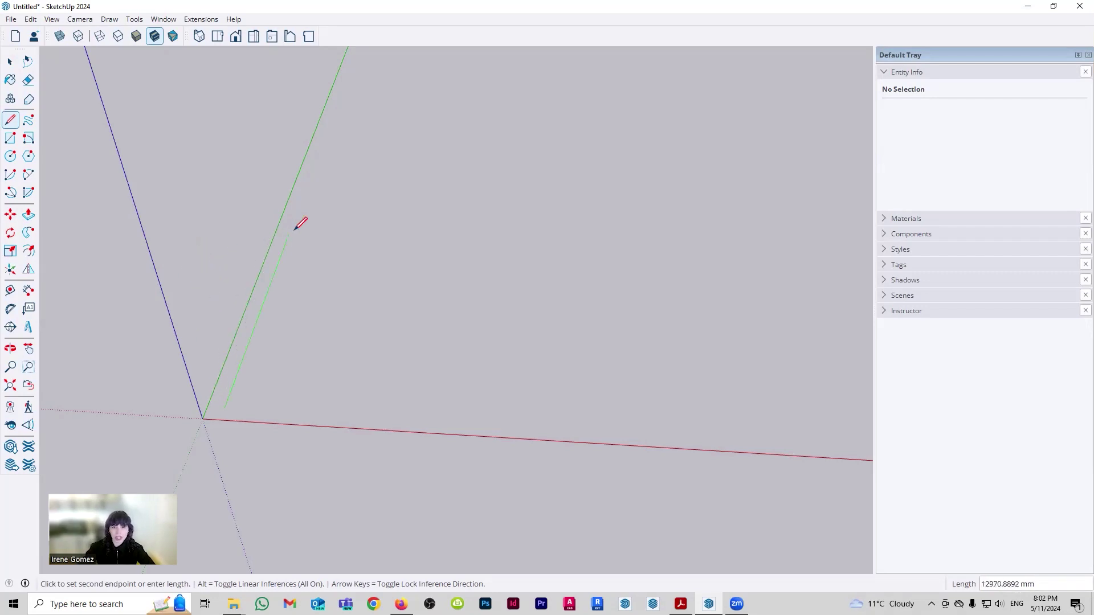
{"action": "left_click", "coordinate": [307, 187]}
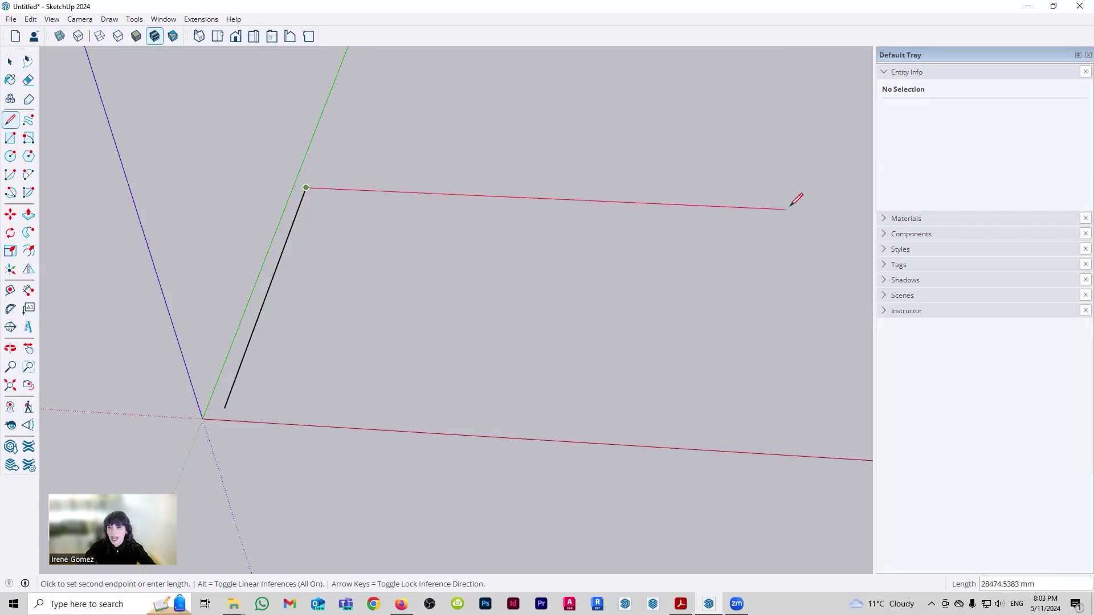
{"action": "left_click", "coordinate": [814, 211]}
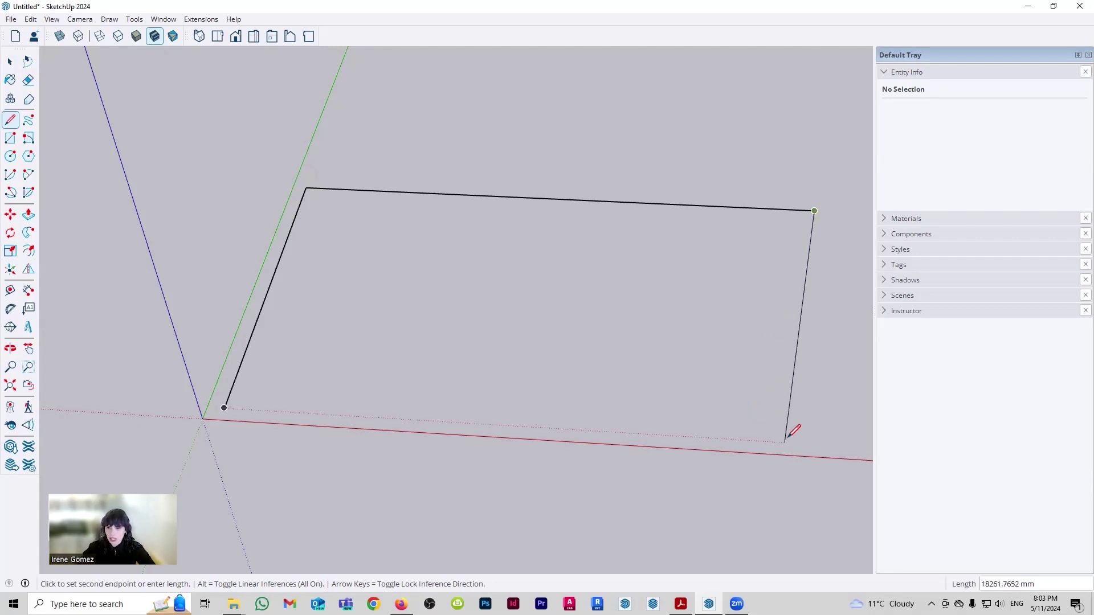
{"action": "middle_click_drag", "start_coordinate": [830, 403], "coordinate": [774, 405], "text": "shift"}
{"action": "scroll", "coordinate": [768, 413], "scroll_direction": "up", "scroll_amount": 3}
{"action": "scroll", "coordinate": [774, 413], "scroll_direction": "down", "scroll_amount": 3}
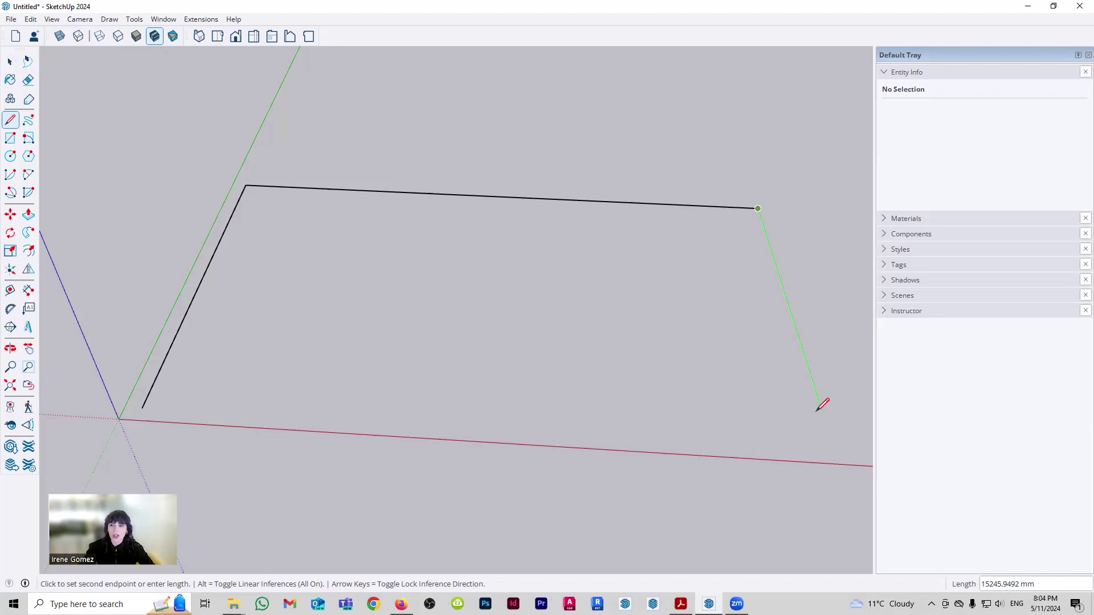
{"action": "left_click", "coordinate": [834, 451]}
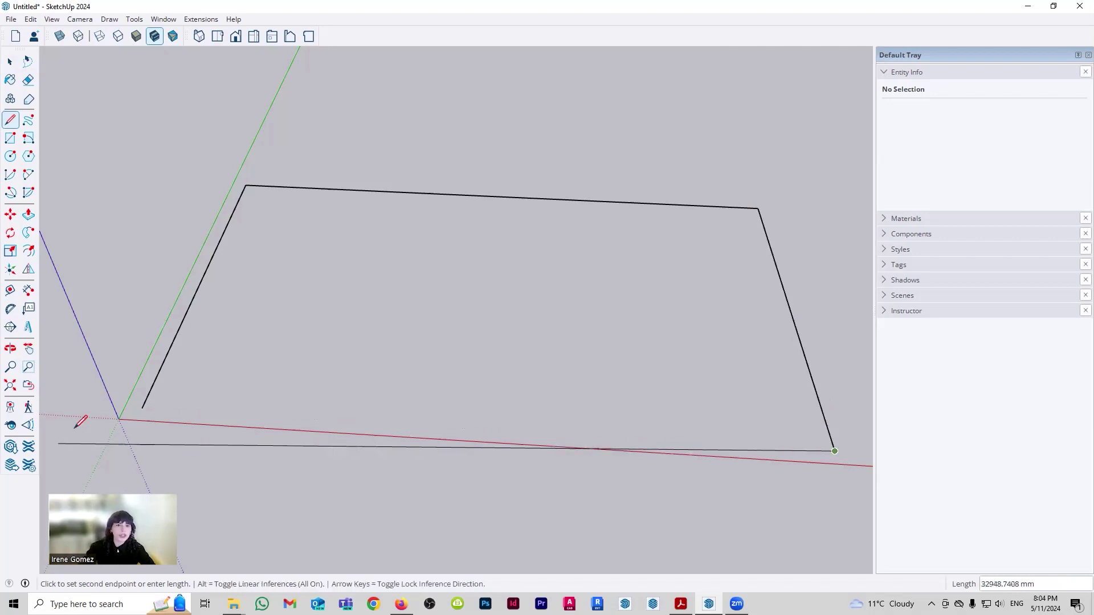
{"action": "left_click", "coordinate": [143, 408]}
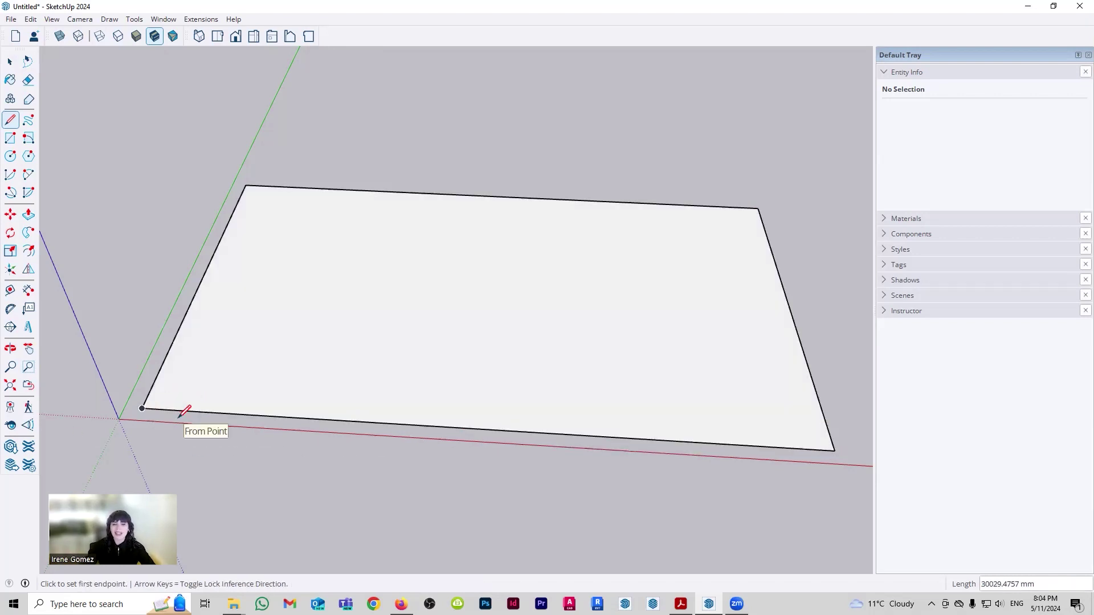
- Select the whole rectangle with its edges and delete it
{"action": "key", "text": "space"}
{"action": "left_click_drag", "start_coordinate": [790, 144], "coordinate": [188, 481]}
{"action": "key", "text": "Delete"}
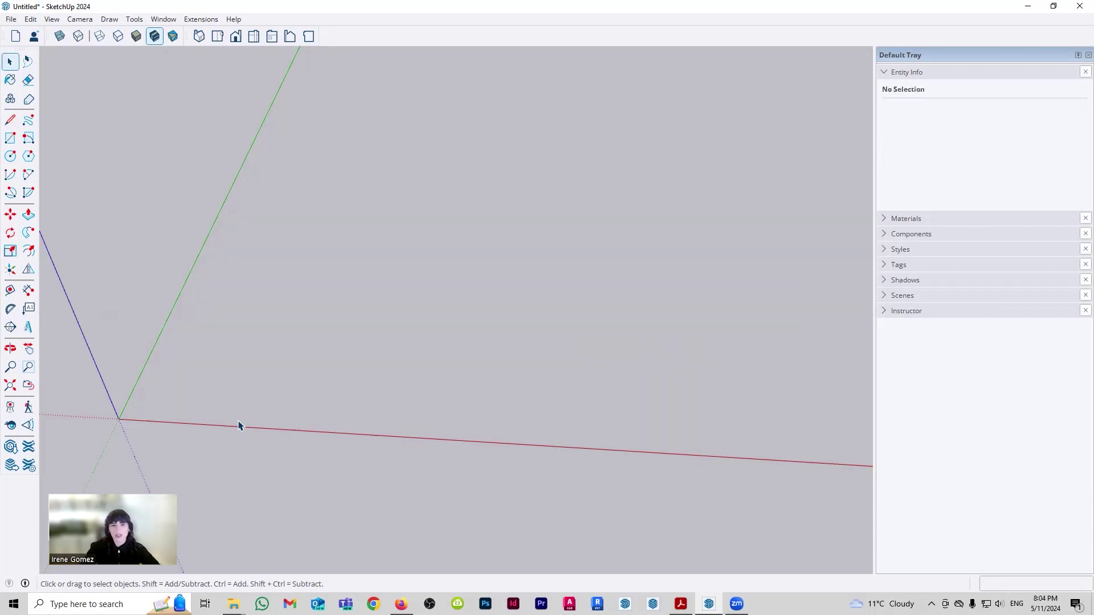
- Start a line near the origin, try locking its direction to the red, green and blue axes, and release the lock
{"action": "key", "text": "l"}
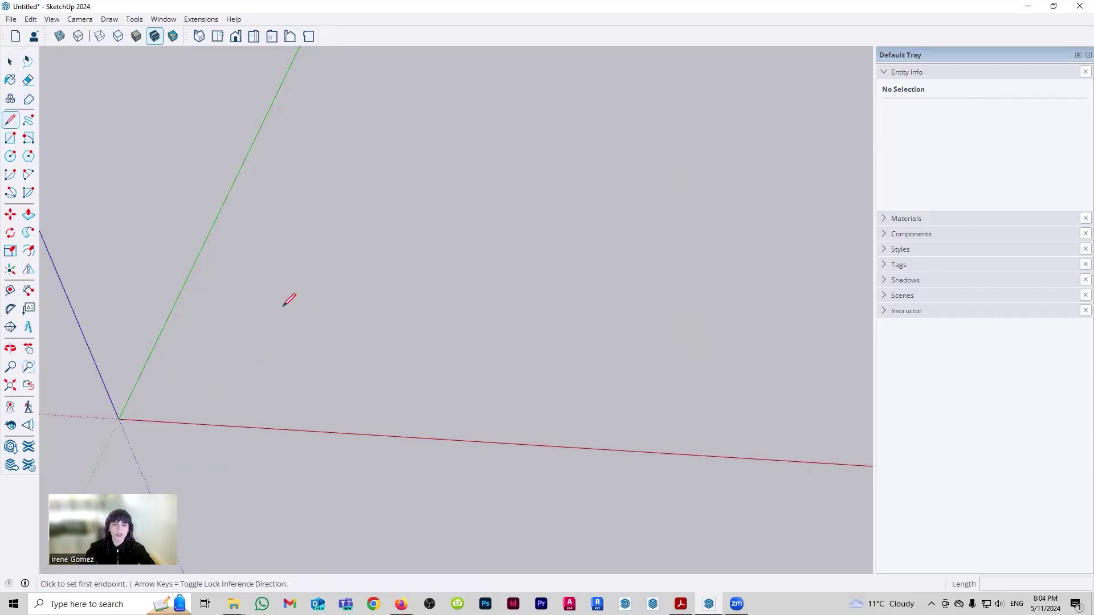
{"action": "left_click", "coordinate": [138, 408]}
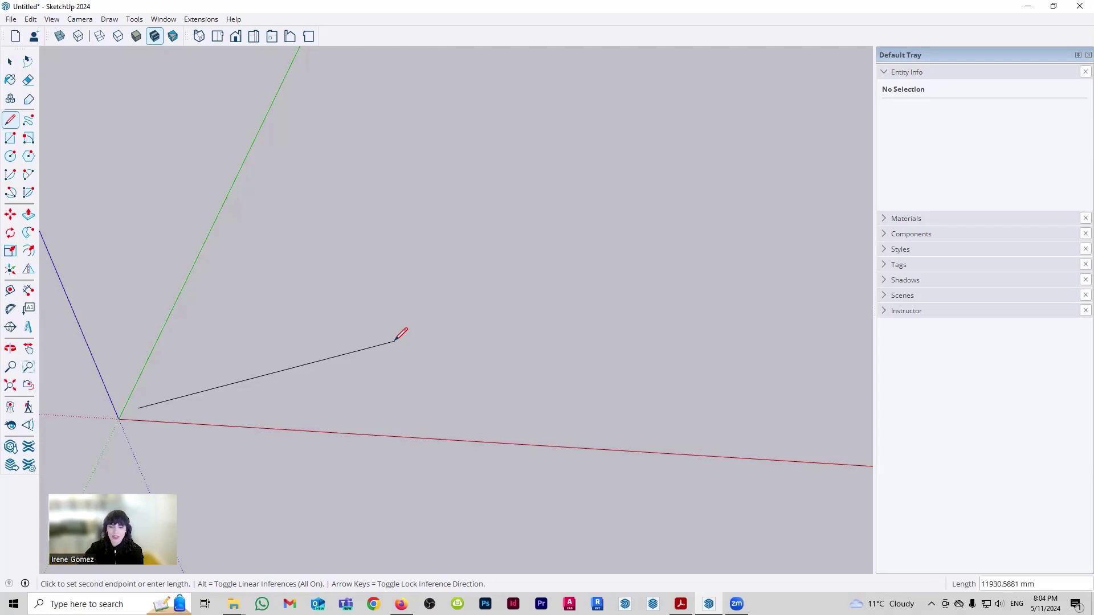
{"action": "key", "text": "Right"}
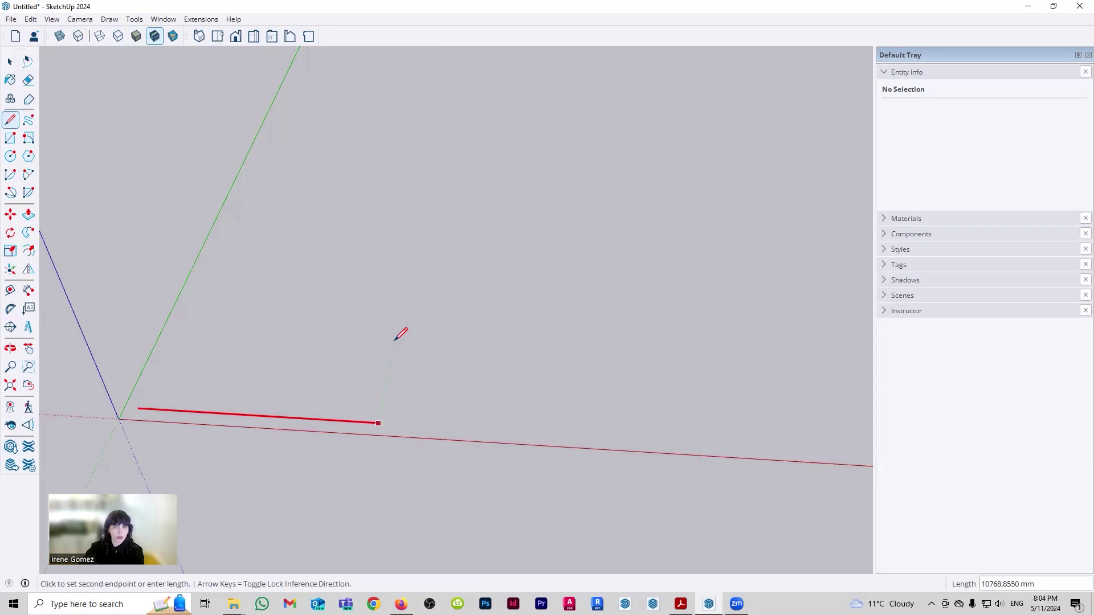
{"action": "key", "text": "Left"}
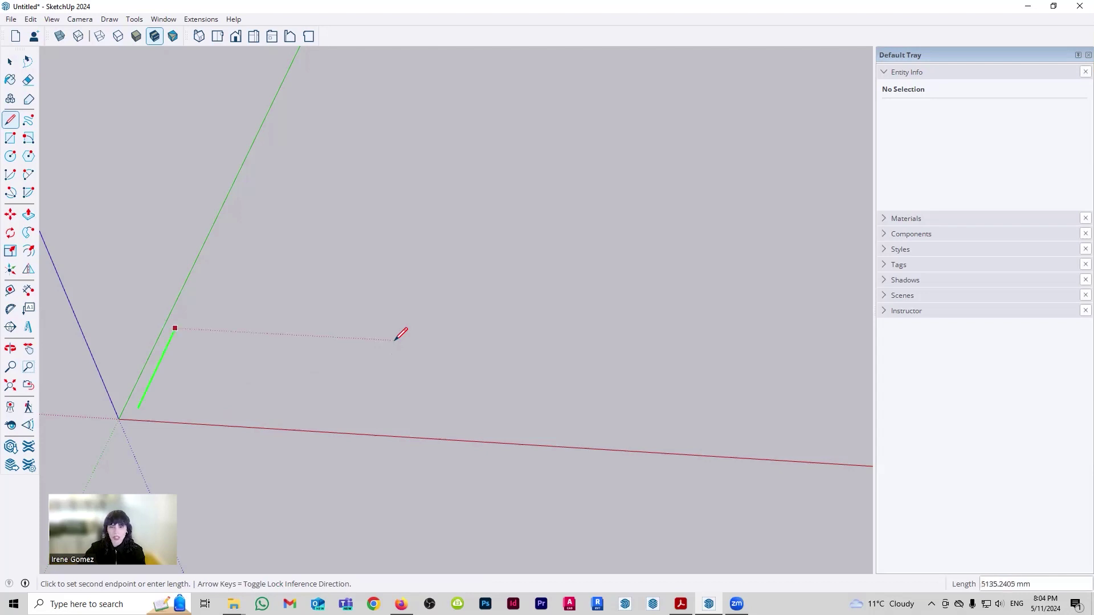
{"action": "key", "text": "Up"}
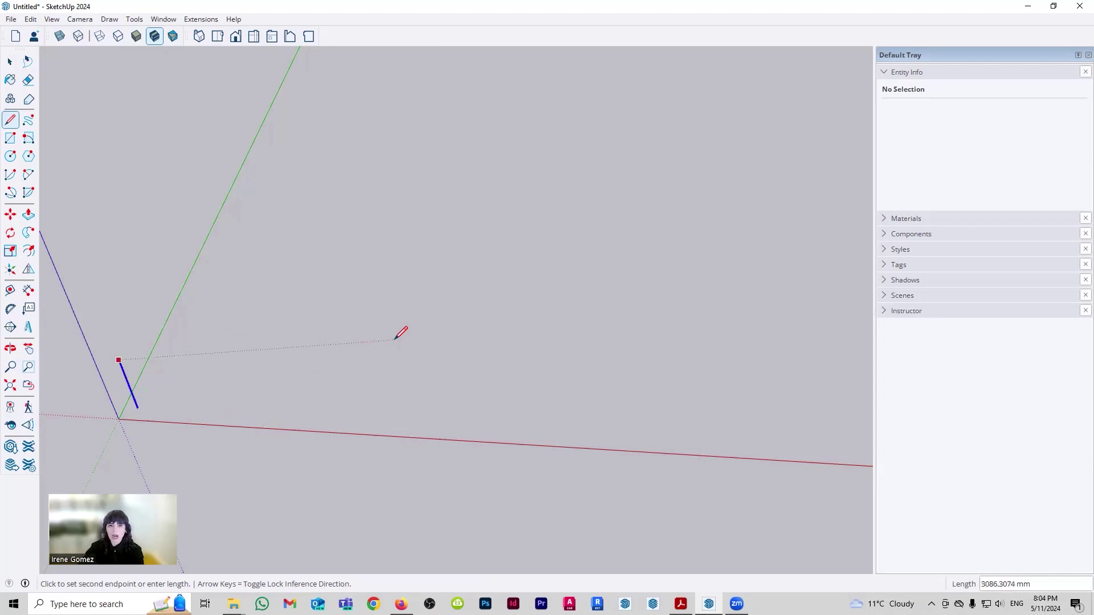
{"action": "key", "text": "Right"}
{"action": "key", "text": "Left"}
{"action": "key", "text": "Right"}
{"action": "key", "text": "Up"}
{"action": "key", "text": "Right"}
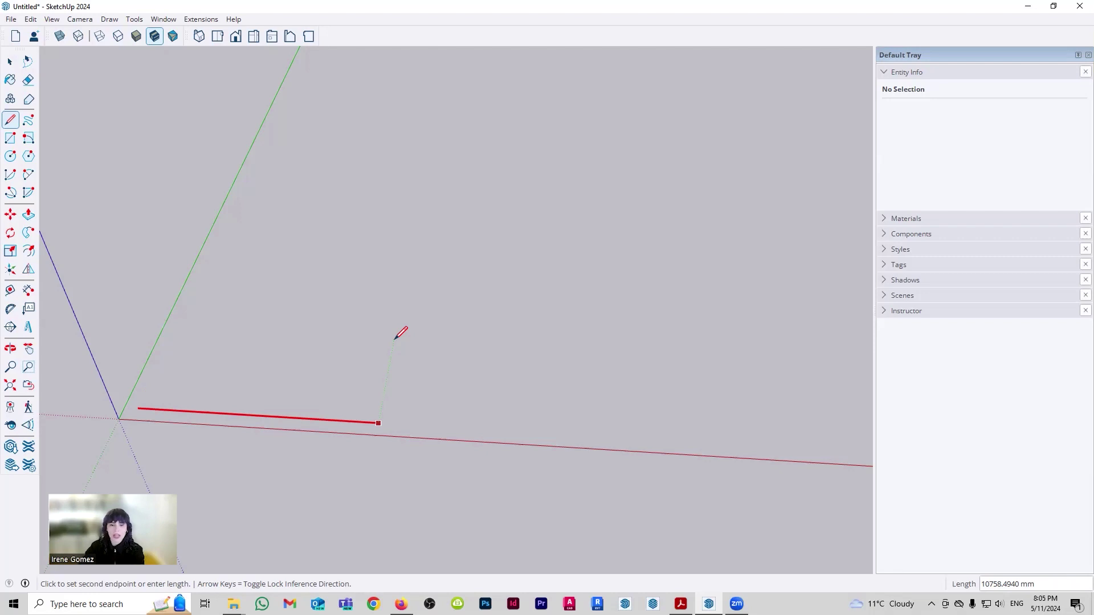
{"action": "key", "text": "Right"}
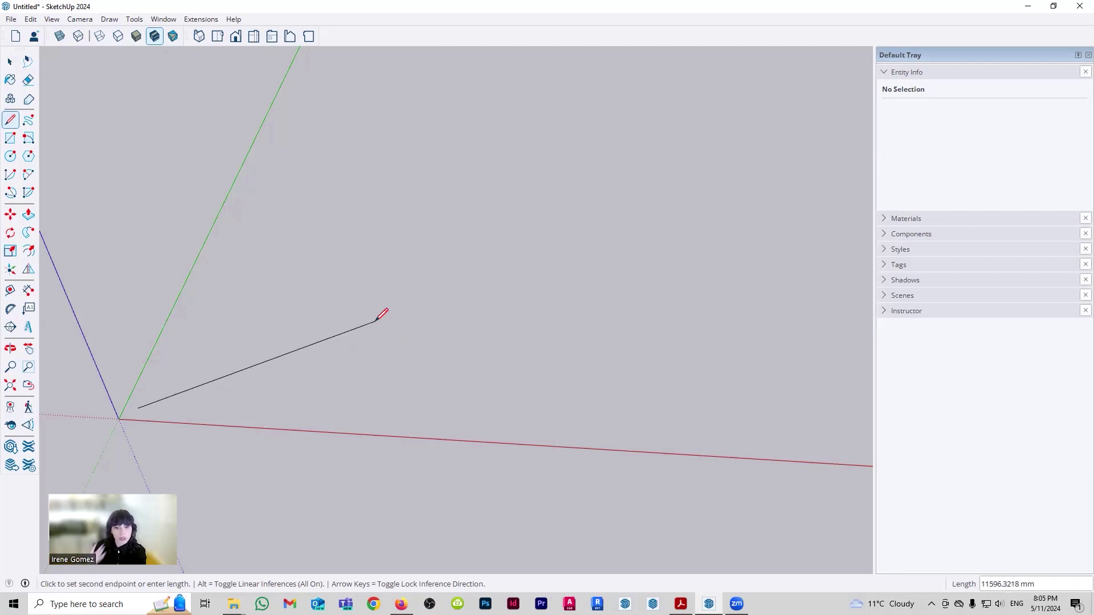
- Lock the first edge to the green axis and continue a stepped chain of lines alternating between red and green directions
{"action": "key", "text": "Left"}
{"action": "left_click", "coordinate": [347, 251]}
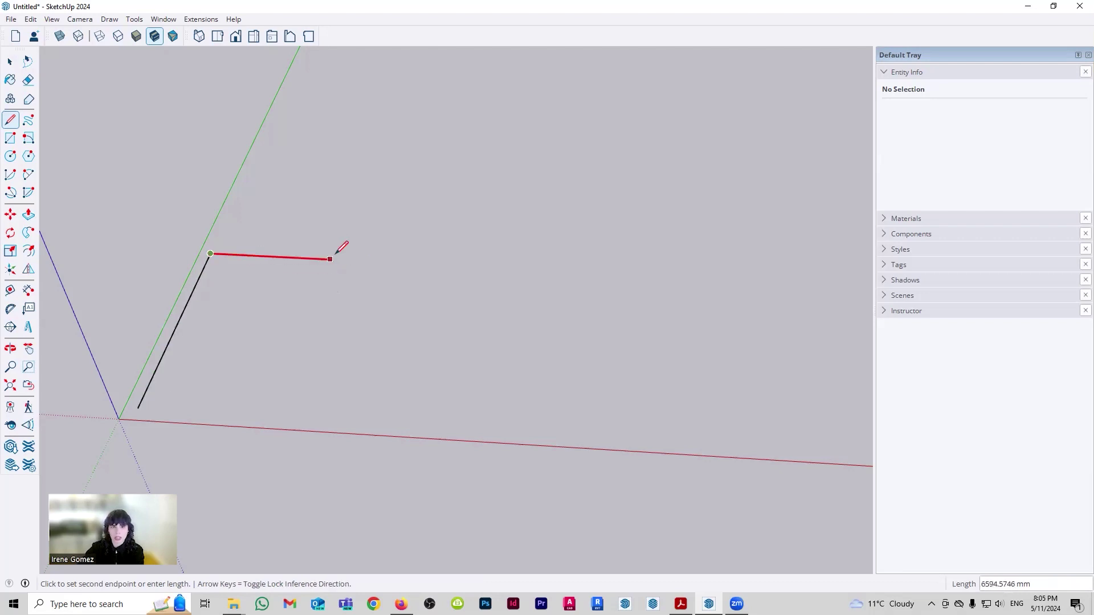
{"action": "left_click", "coordinate": [326, 259]}
{"action": "left_click", "coordinate": [311, 310]}
{"action": "left_click", "coordinate": [428, 316]}
{"action": "left_click", "coordinate": [446, 190]}
{"action": "left_click", "coordinate": [524, 193]}
{"action": "left_click", "coordinate": [522, 279]}
{"action": "left_click", "coordinate": [624, 285]}
{"action": "left_click", "coordinate": [610, 151]}
{"action": "left_click", "coordinate": [716, 156]}
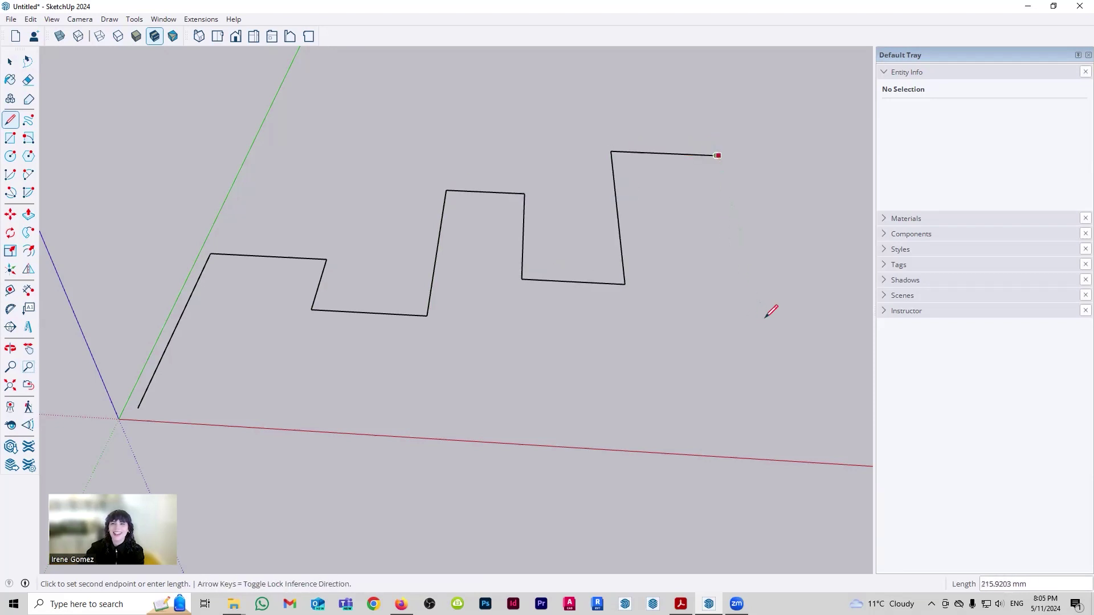
- Bring the chain back with a small notch, align its last corner with the start point and close the outline into a face
{"action": "left_click", "coordinate": [767, 340]}
{"action": "left_click", "coordinate": [678, 337]}
{"action": "left_click", "coordinate": [684, 377]}
{"action": "left_click", "coordinate": [729, 379]}
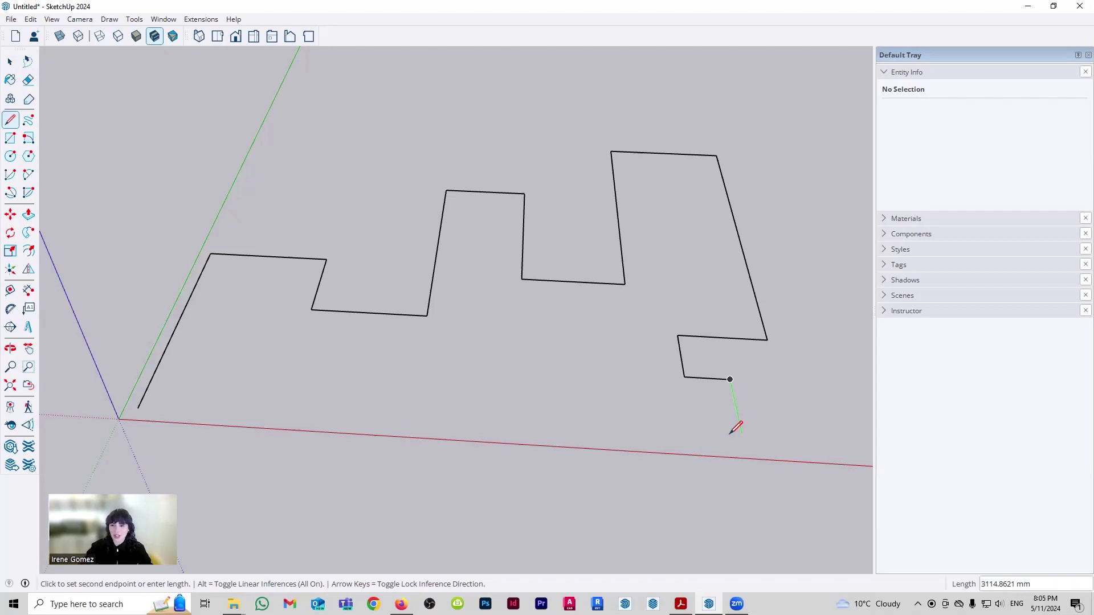
{"action": "key", "text": "Left"}
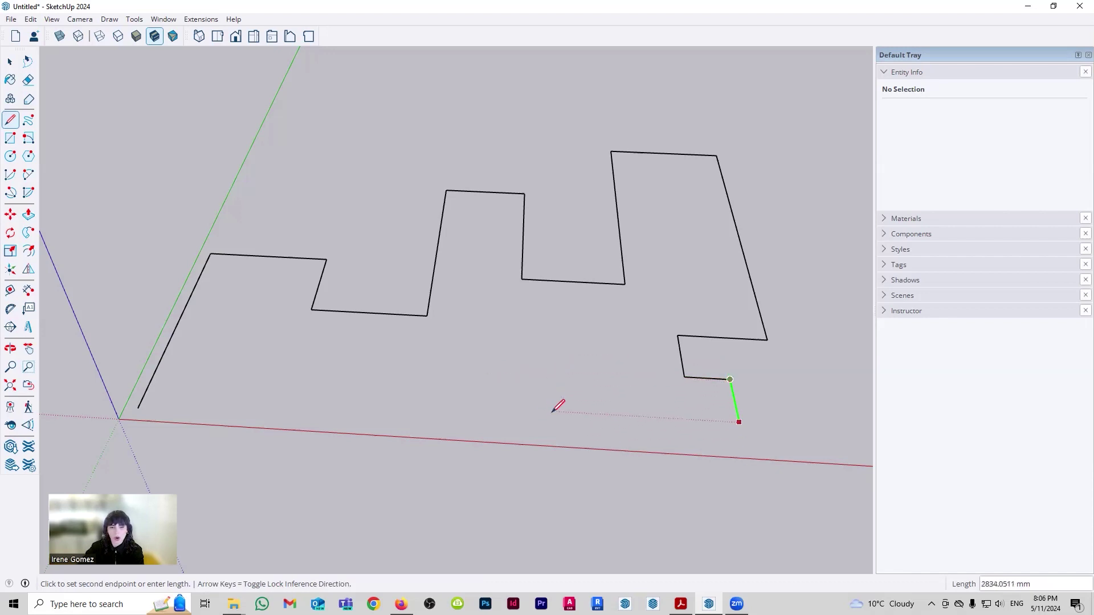
{"action": "left_click", "coordinate": [139, 407]}
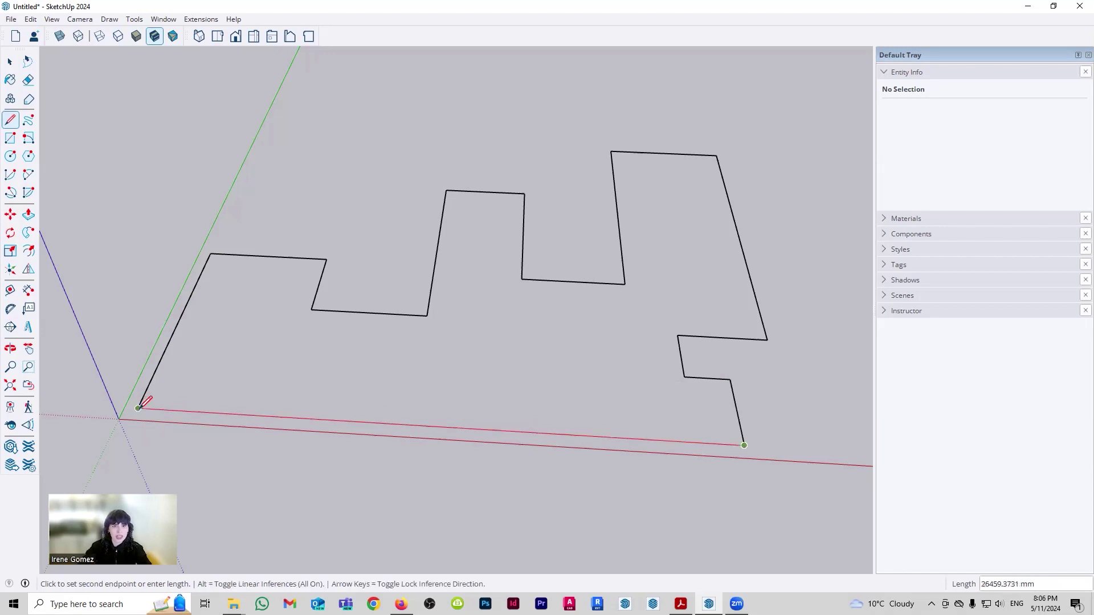
{"action": "left_click", "coordinate": [139, 408]}
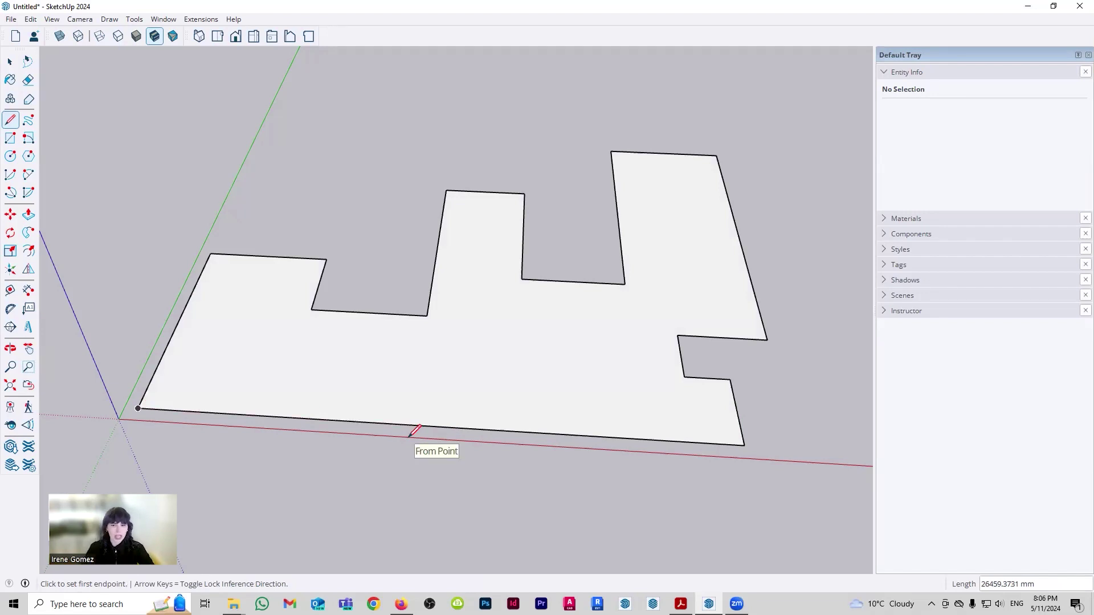
- Select the stepped face together with its bounding edges and delete it
{"action": "key", "text": "space"}
{"action": "double_click", "coordinate": [456, 378]}
{"action": "key", "text": "Delete"}
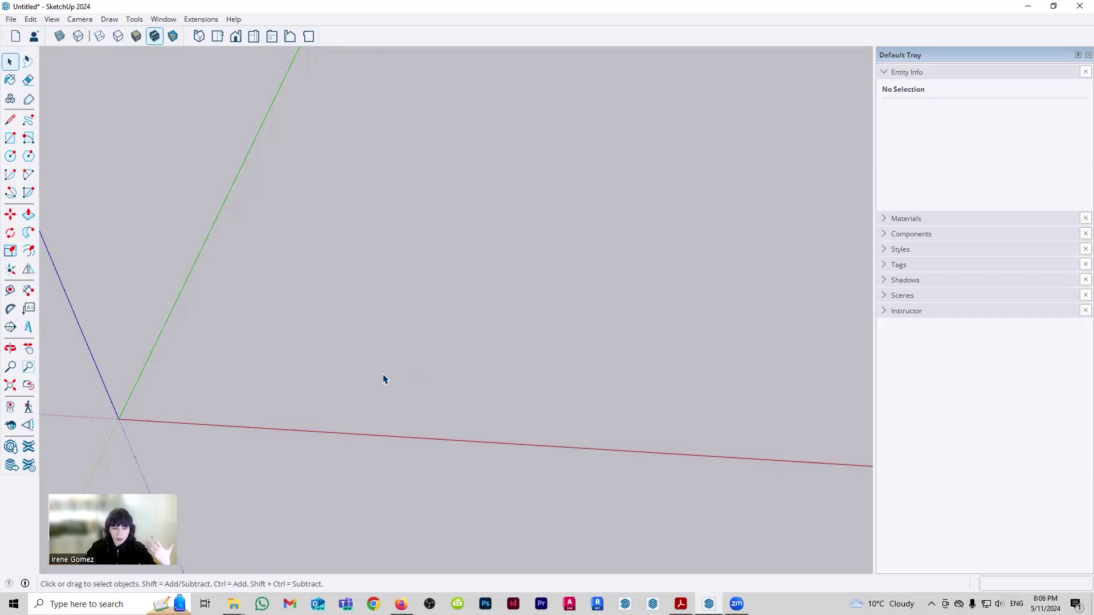
- Start the Rotate tool and try locking its rotation plane to the green and red axes
{"action": "key", "text": "q"}
{"action": "key", "text": "Left"}
{"action": "key", "text": "Right"}
{"action": "key", "text": "Left"}
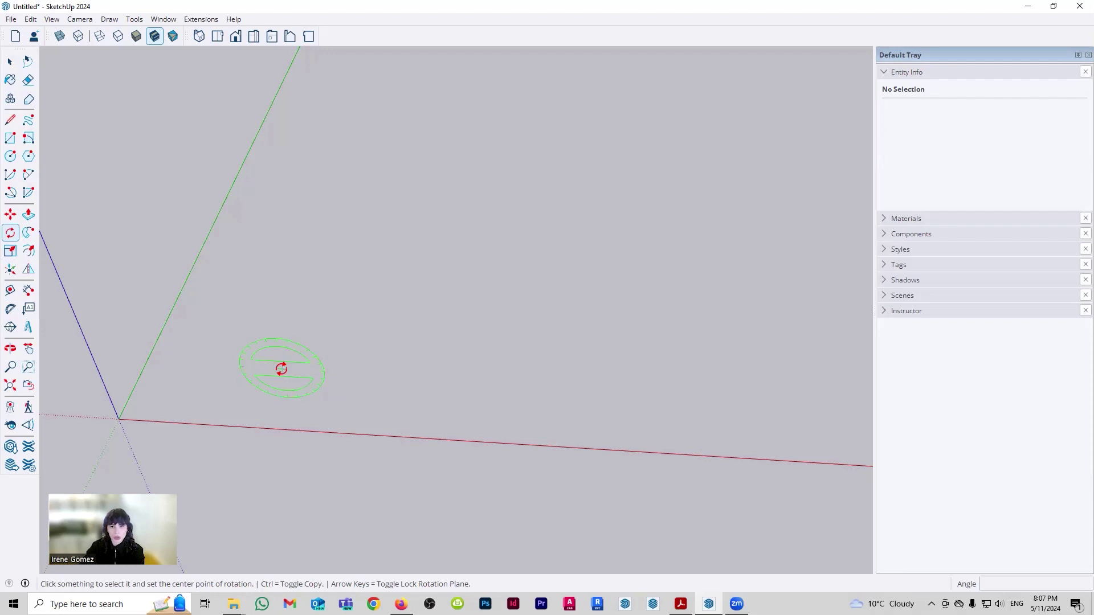
{"action": "key", "text": "Left"}
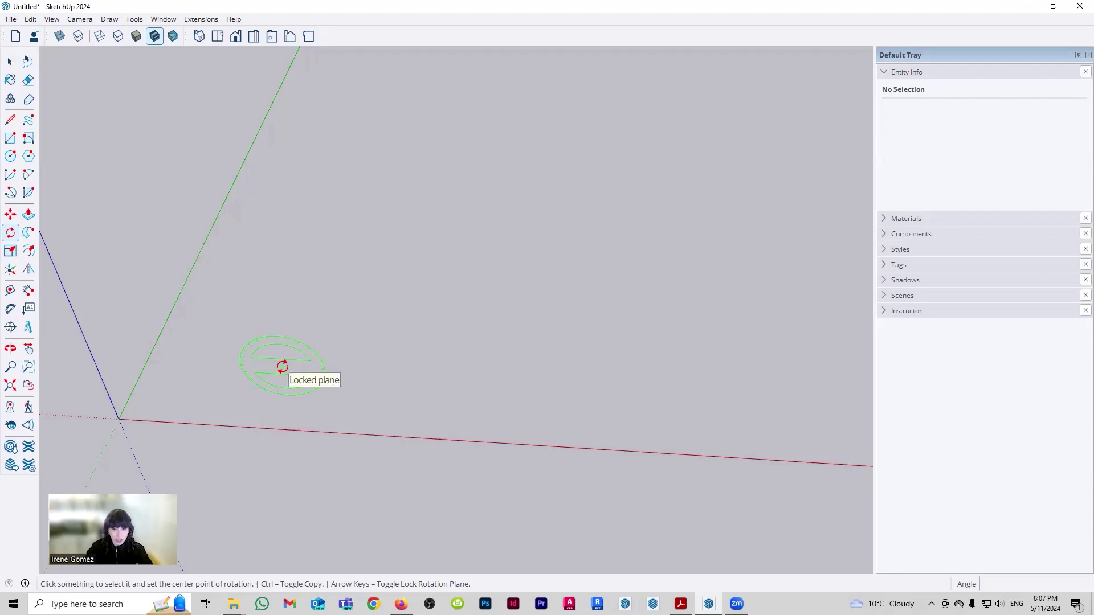
- Try locking the Rectangle tool's drawing plane to the red, blue and green axes, and leave the tool without drawing
{"action": "key", "text": "r"}
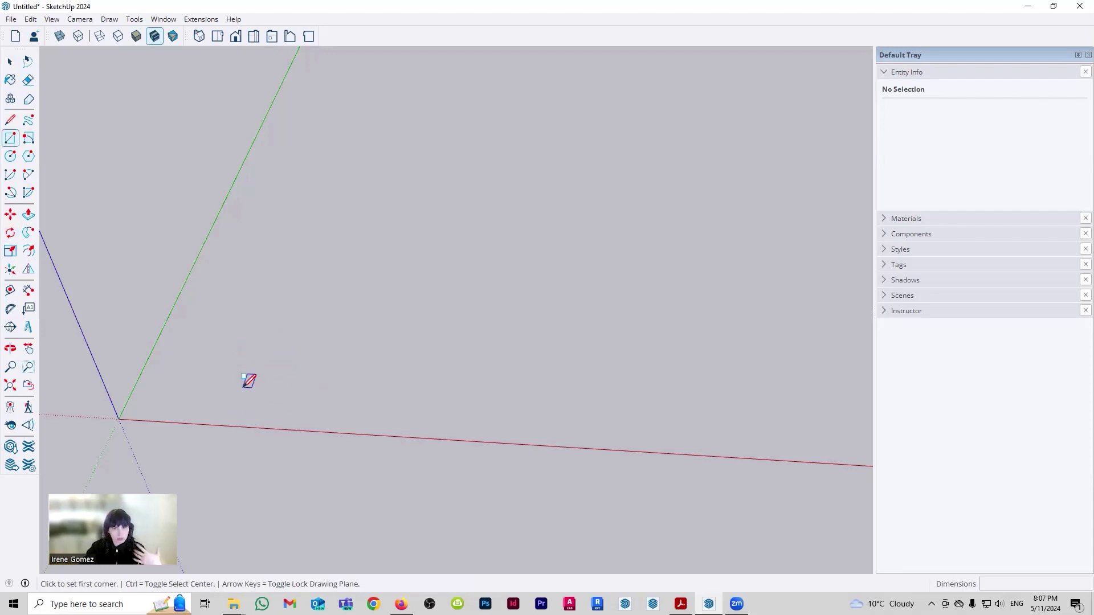
{"action": "key", "text": "Right"}
{"action": "key", "text": "Up"}
{"action": "key", "text": "Left"}
{"action": "key", "text": "Up"}
{"action": "key", "text": "Left"}
{"action": "key", "text": "Up"}
{"action": "key", "text": "Right"}
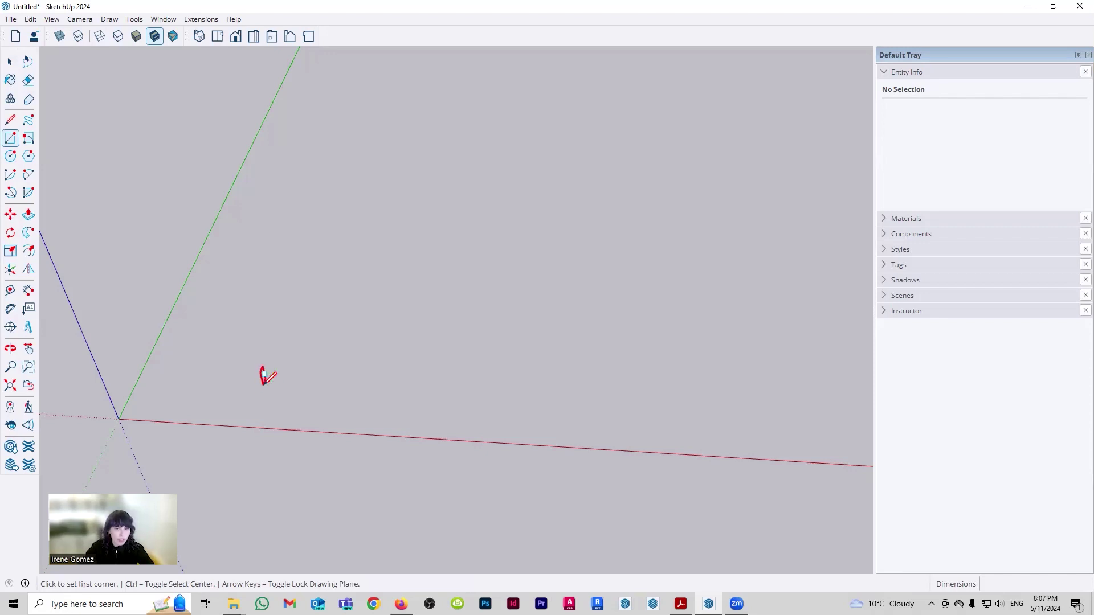
{"action": "key", "text": "Right"}
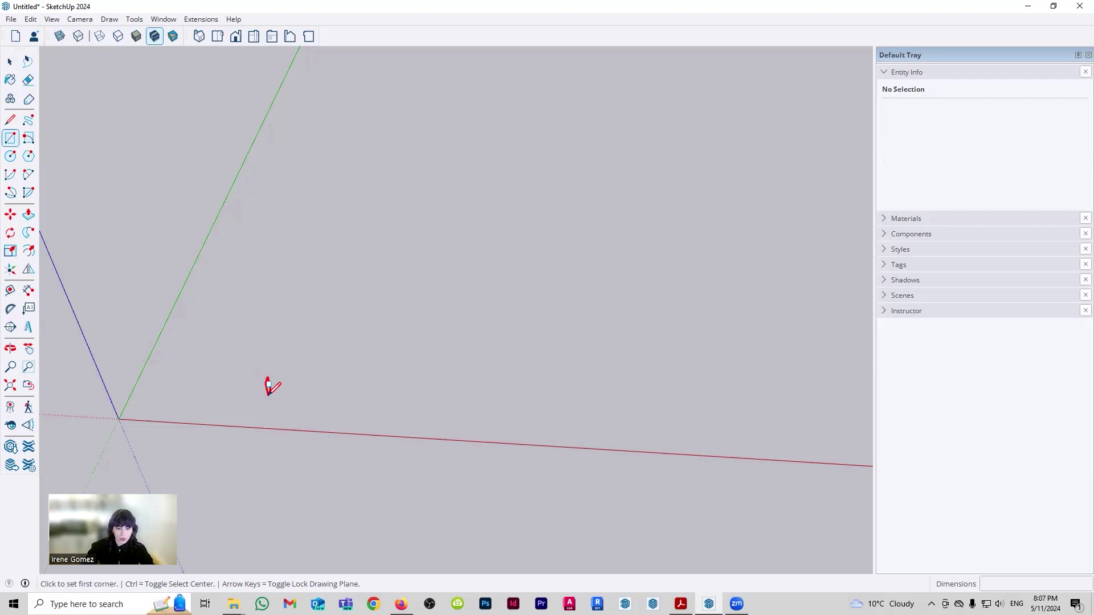
{"action": "key", "text": "space"}
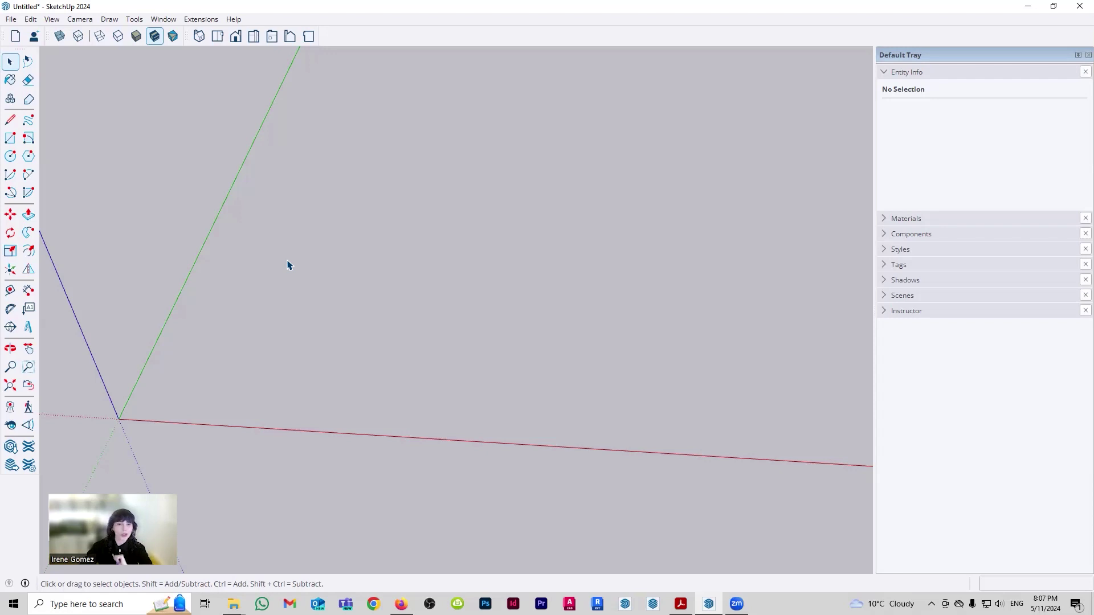
- Switch to the Top standard view and shift the origin away from the centre to free up drawing space
{"action": "left_click", "coordinate": [217, 37]}
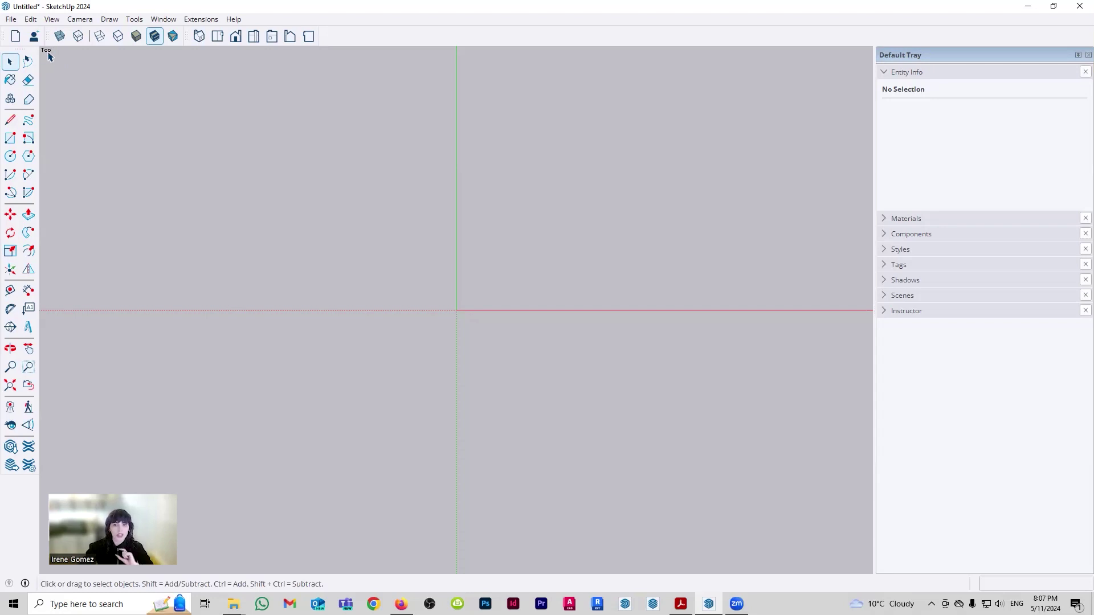
{"action": "middle_click_drag", "start_coordinate": [188, 215], "coordinate": [55, 50]}
{"action": "left_click", "coordinate": [217, 37]}
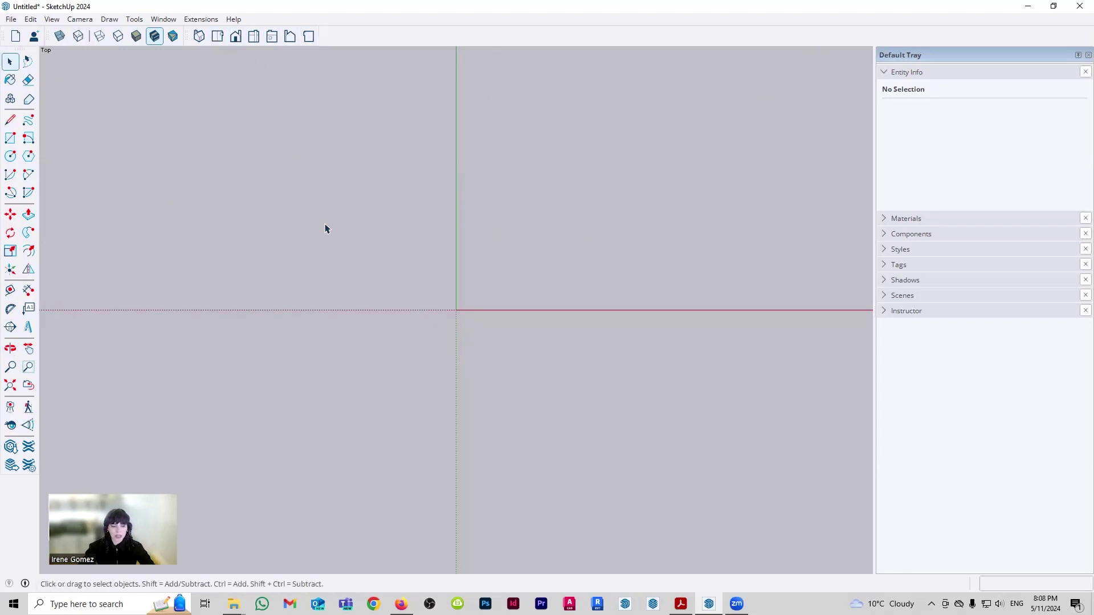
{"action": "middle_click_drag", "start_coordinate": [449, 266], "coordinate": [174, 418]}
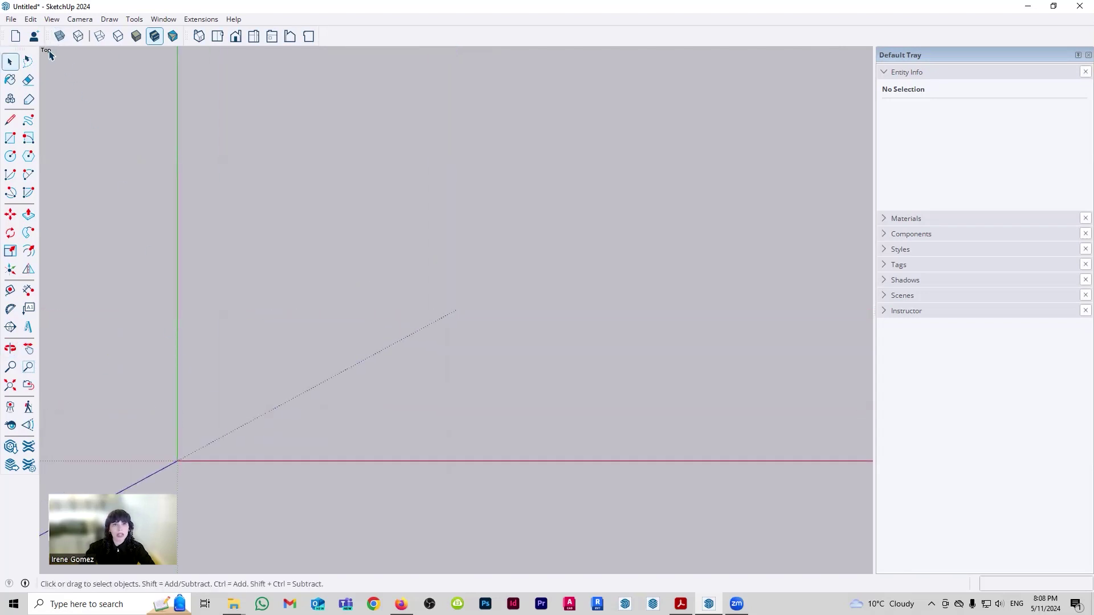
{"action": "middle_click_drag", "start_coordinate": [240, 396], "coordinate": [176, 432]}
{"action": "middle_click_drag", "start_coordinate": [380, 313], "coordinate": [342, 356]}
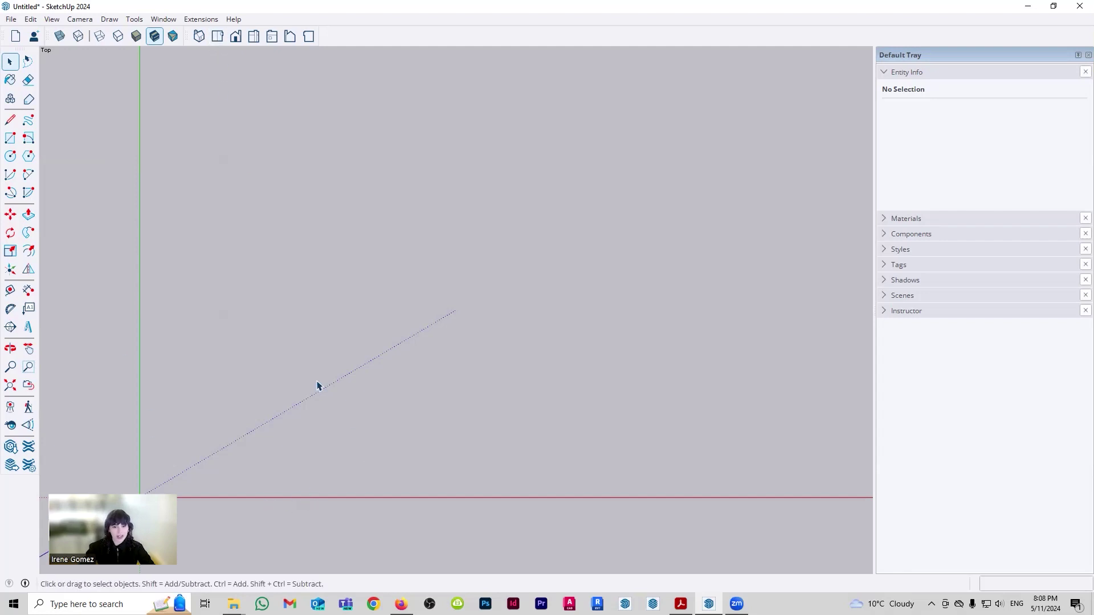
- Draw a closed, irregular 15-sided outline of freely angled lines in the Top view so it forms a single face
{"action": "key", "text": "l"}
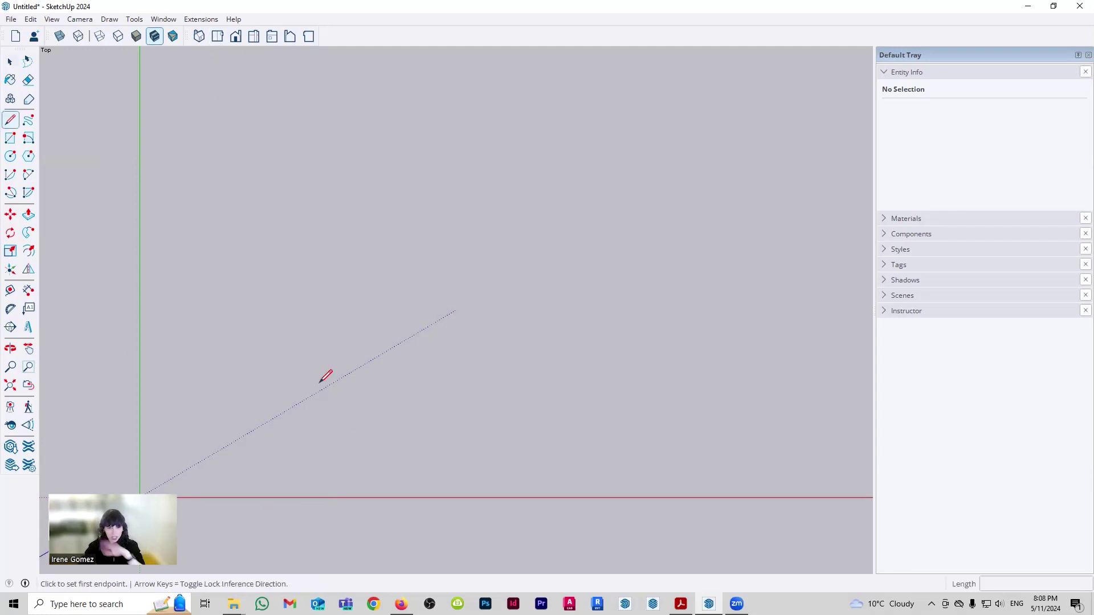
{"action": "left_click", "coordinate": [330, 482]}
{"action": "left_click", "coordinate": [223, 446]}
{"action": "left_click", "coordinate": [306, 371]}
{"action": "left_click", "coordinate": [95, 326]}
{"action": "left_click", "coordinate": [95, 277]}
{"action": "left_click", "coordinate": [351, 162]}
{"action": "left_click", "coordinate": [441, 140]}
{"action": "left_click", "coordinate": [655, 199]}
{"action": "left_click", "coordinate": [753, 302]}
{"action": "left_click", "coordinate": [753, 393]}
{"action": "left_click", "coordinate": [525, 247]}
{"action": "left_click", "coordinate": [467, 277]}
{"action": "left_click", "coordinate": [654, 423]}
{"action": "left_click", "coordinate": [569, 484]}
{"action": "left_click", "coordinate": [416, 395]}
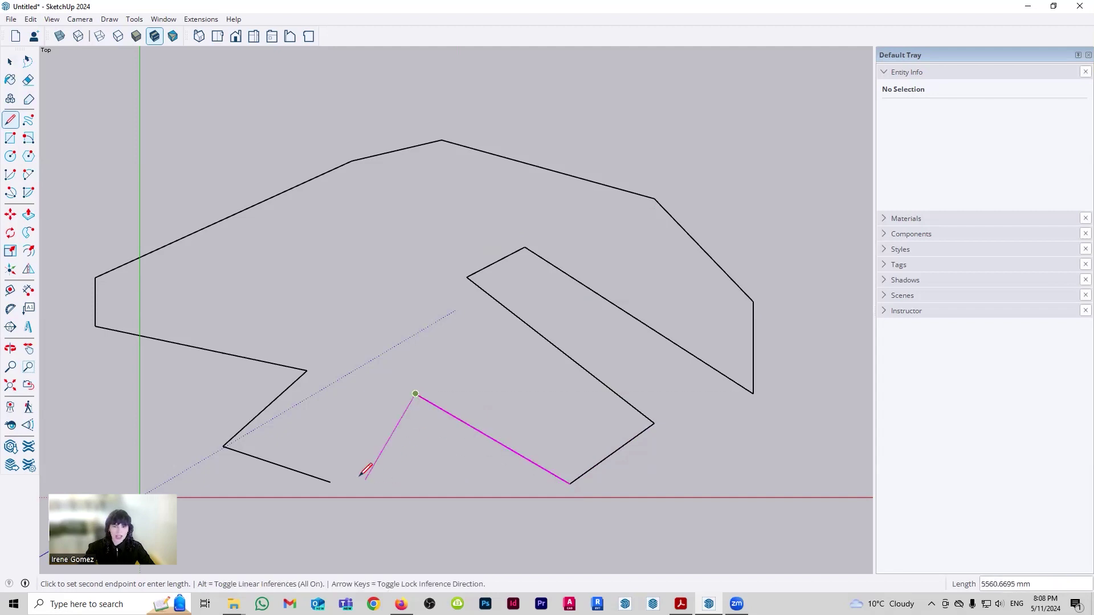
{"action": "left_click", "coordinate": [330, 481]}
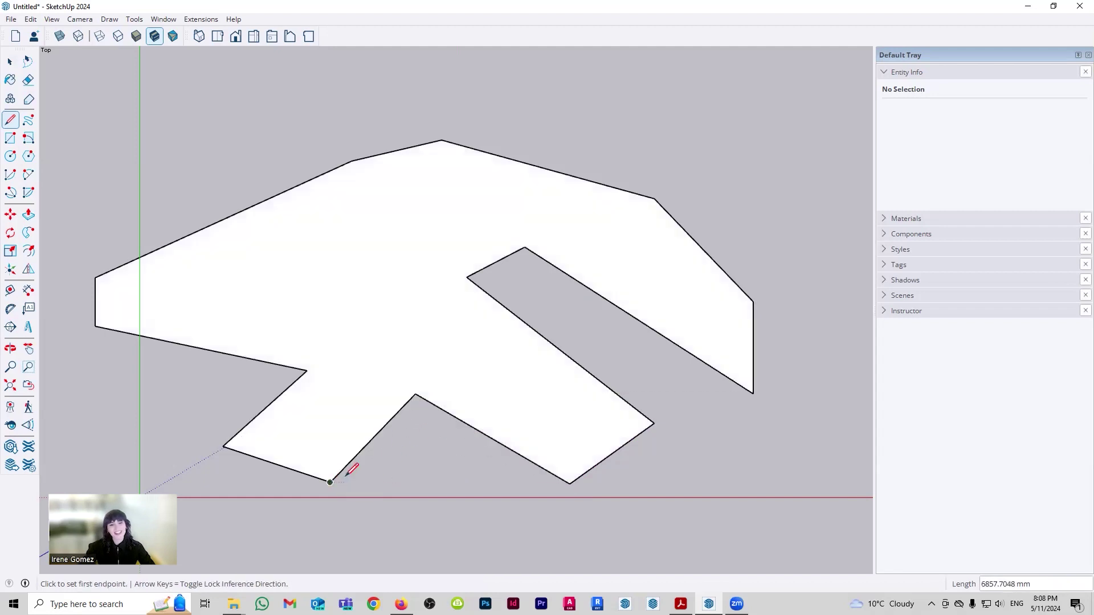
{"action": "key", "text": "space"}
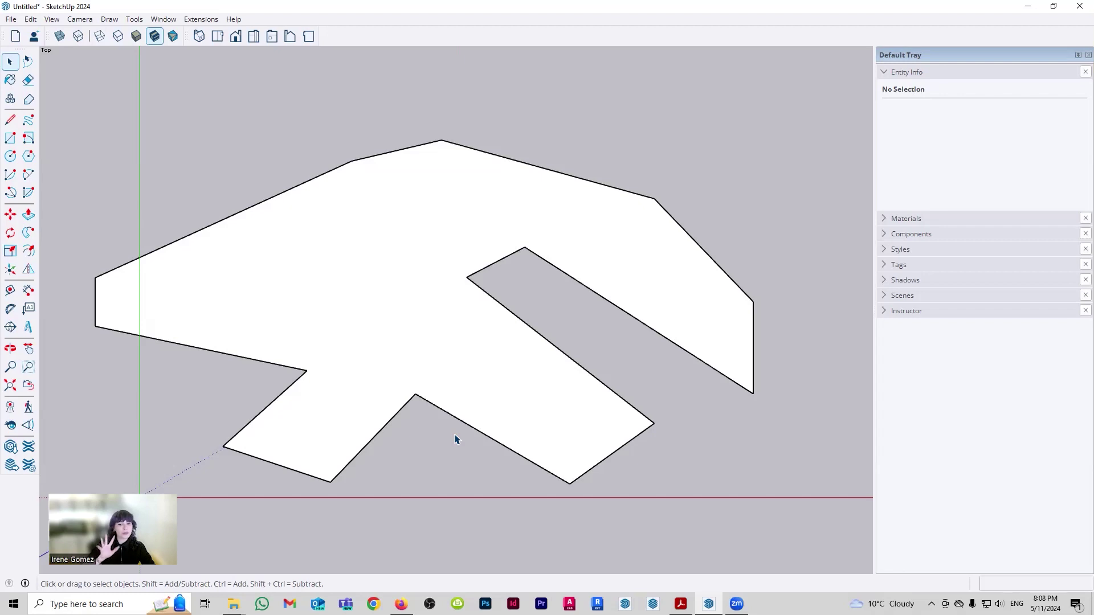
- Check from an angle that the irregular face lies flat on the ground plane, and delete it with its bounding edges
{"action": "middle_click_drag", "start_coordinate": [452, 436], "coordinate": [399, 191]}
{"action": "scroll", "coordinate": [112, 296], "scroll_direction": "up", "scroll_amount": 2}
{"action": "scroll", "coordinate": [359, 296], "scroll_direction": "down", "scroll_amount": 4}
{"action": "scroll", "coordinate": [228, 256], "scroll_direction": "up", "scroll_amount": 3}
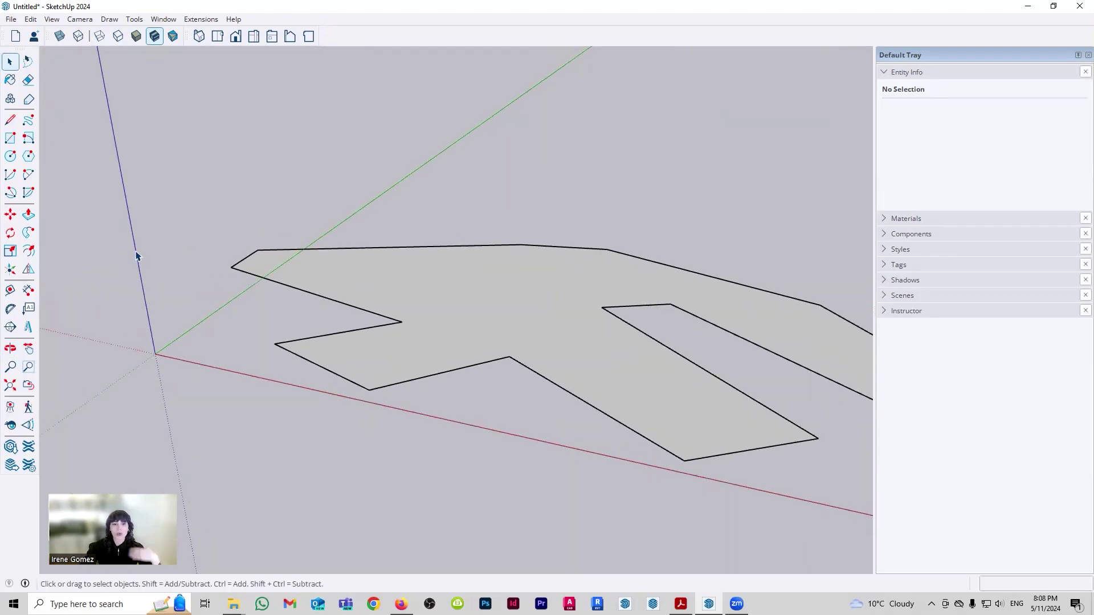
{"action": "double_click", "coordinate": [567, 293]}
{"action": "key", "text": "Delete"}
- In the Front standard view, draw a closed, irregular 16-sided outline of freely angled lines so it forms a vertical face
{"action": "key", "text": "F3"}
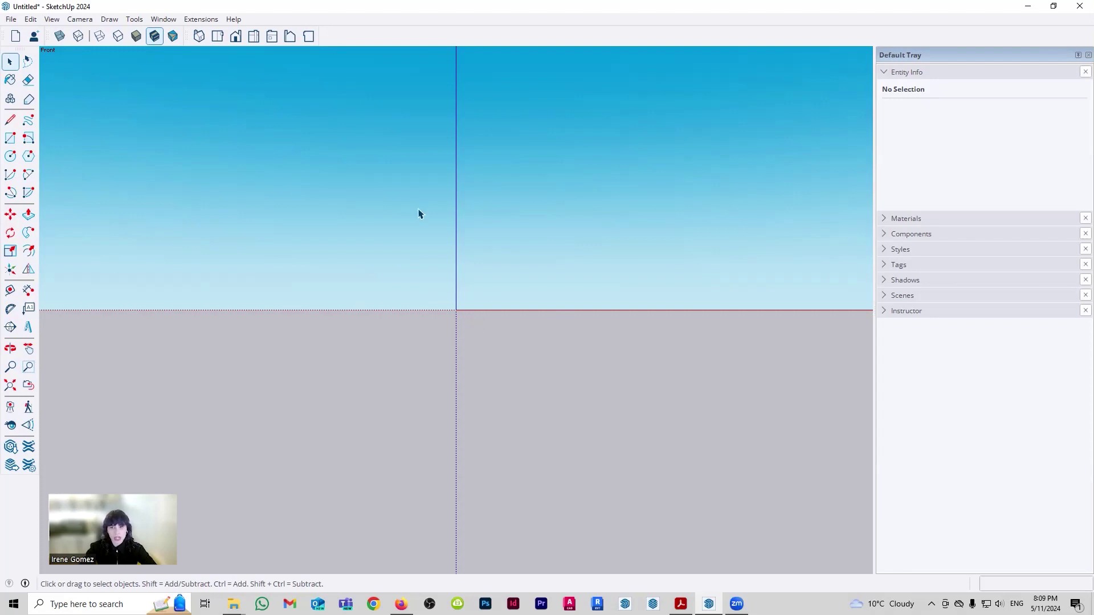
{"action": "middle_click_drag", "start_coordinate": [579, 237], "coordinate": [383, 361]}
{"action": "key", "text": "l"}
{"action": "left_click", "coordinate": [410, 416]}
{"action": "left_click", "coordinate": [223, 374]}
{"action": "left_click", "coordinate": [315, 327]}
{"action": "left_click", "coordinate": [224, 239]}
{"action": "left_click", "coordinate": [372, 187]}
{"action": "left_click", "coordinate": [508, 88]}
{"action": "left_click", "coordinate": [737, 281]}
{"action": "left_click", "coordinate": [507, 269]}
{"action": "left_click", "coordinate": [721, 416]}
{"action": "left_click", "coordinate": [626, 456]}
{"action": "left_click", "coordinate": [548, 373]}
{"action": "left_click", "coordinate": [483, 482]}
{"action": "left_click", "coordinate": [411, 416]}
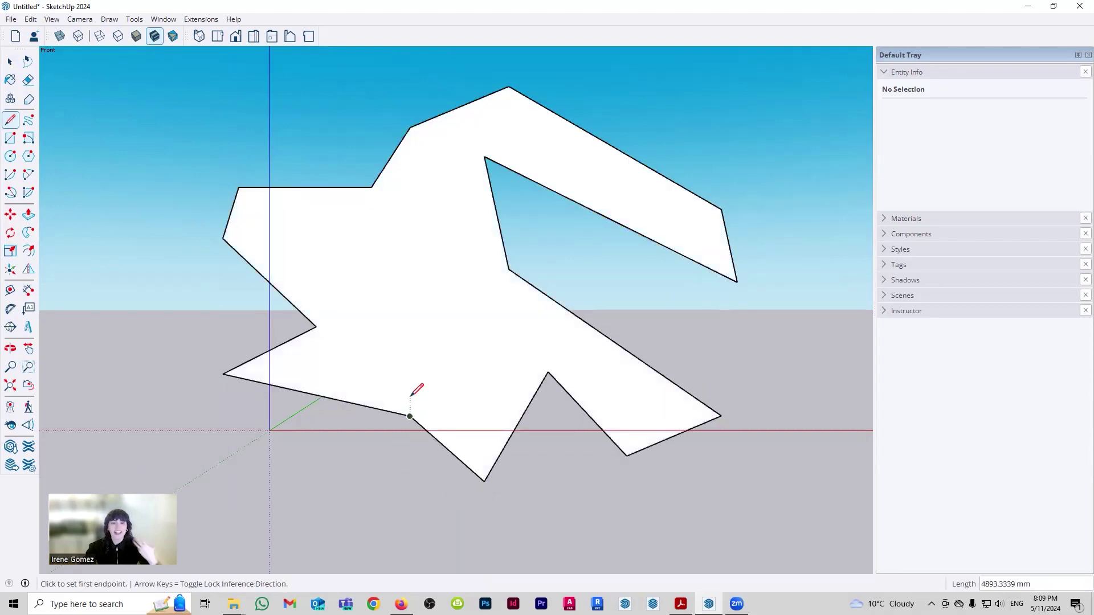
{"action": "key", "text": "space"}
- Select the upright irregular face together with all its edges and delete it
{"action": "middle_click_drag", "start_coordinate": [637, 406], "coordinate": [588, 476]}
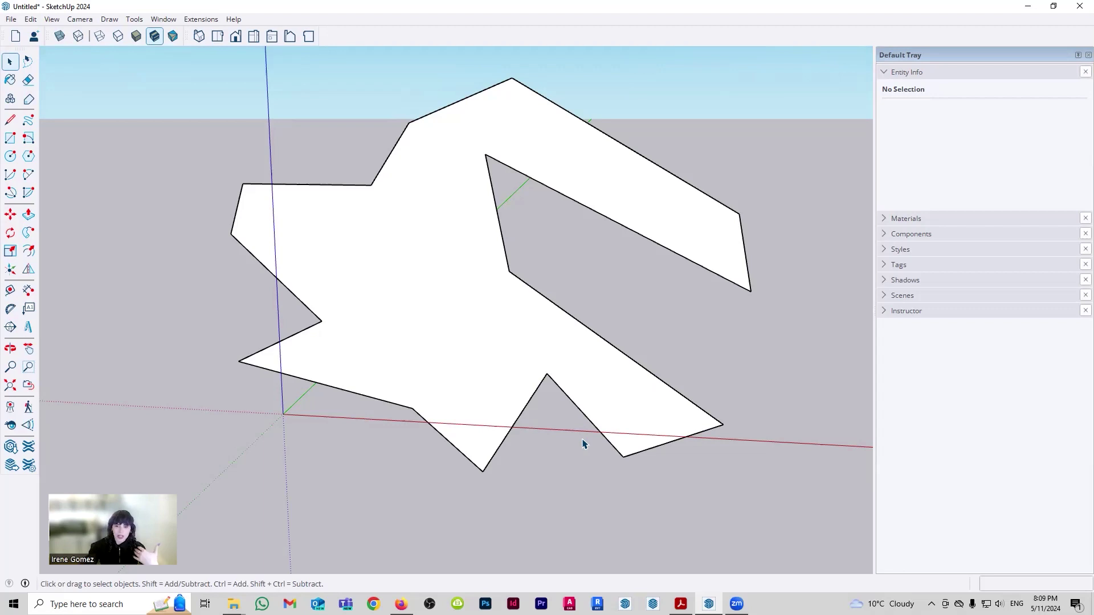
{"action": "double_click", "coordinate": [521, 374]}
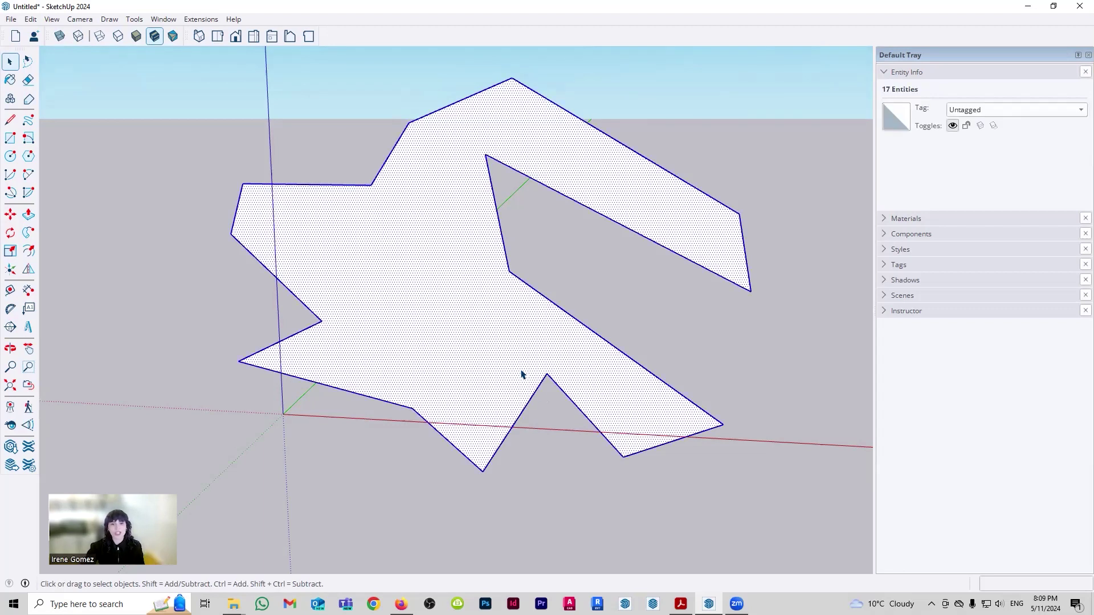
{"action": "key", "text": "Delete"}
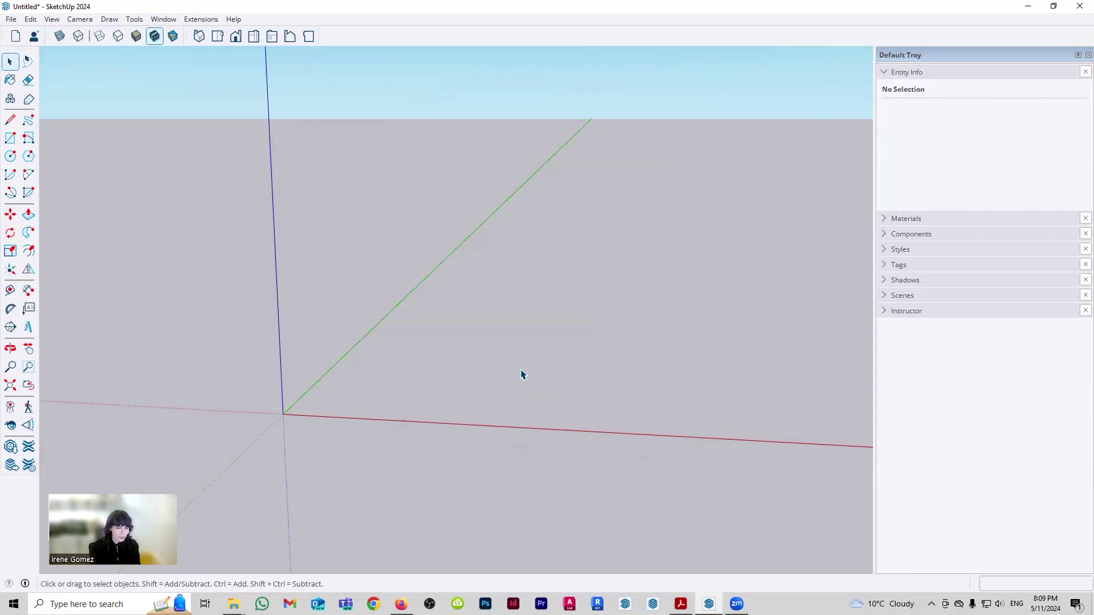